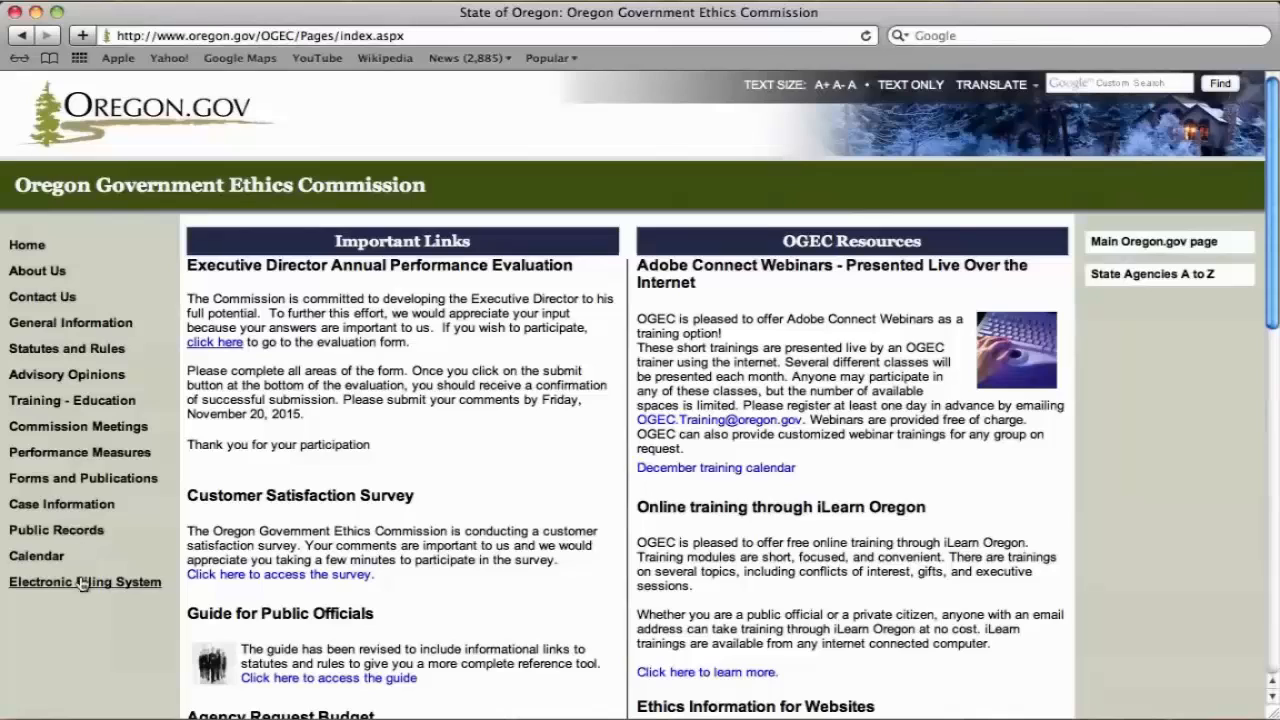
# Open the Electronic Filing System and start registering as a new user.
pyautogui.click(77, 583)
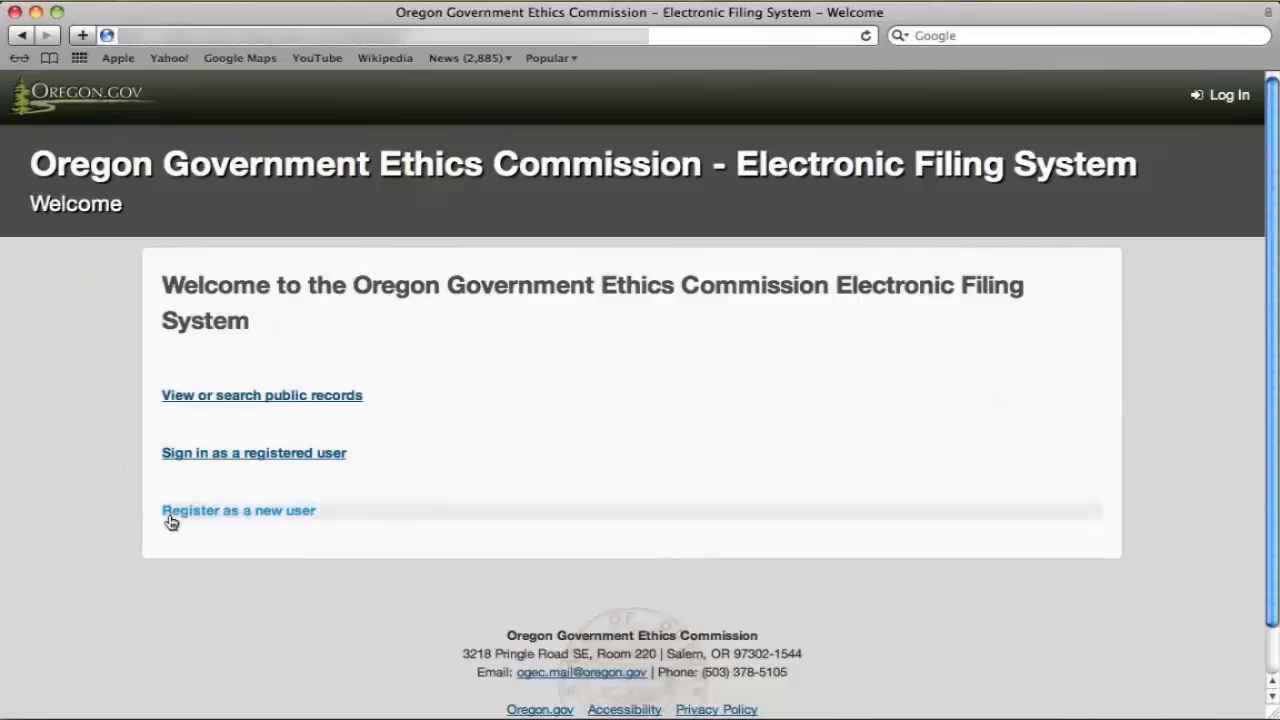
pyautogui.click(245, 521)
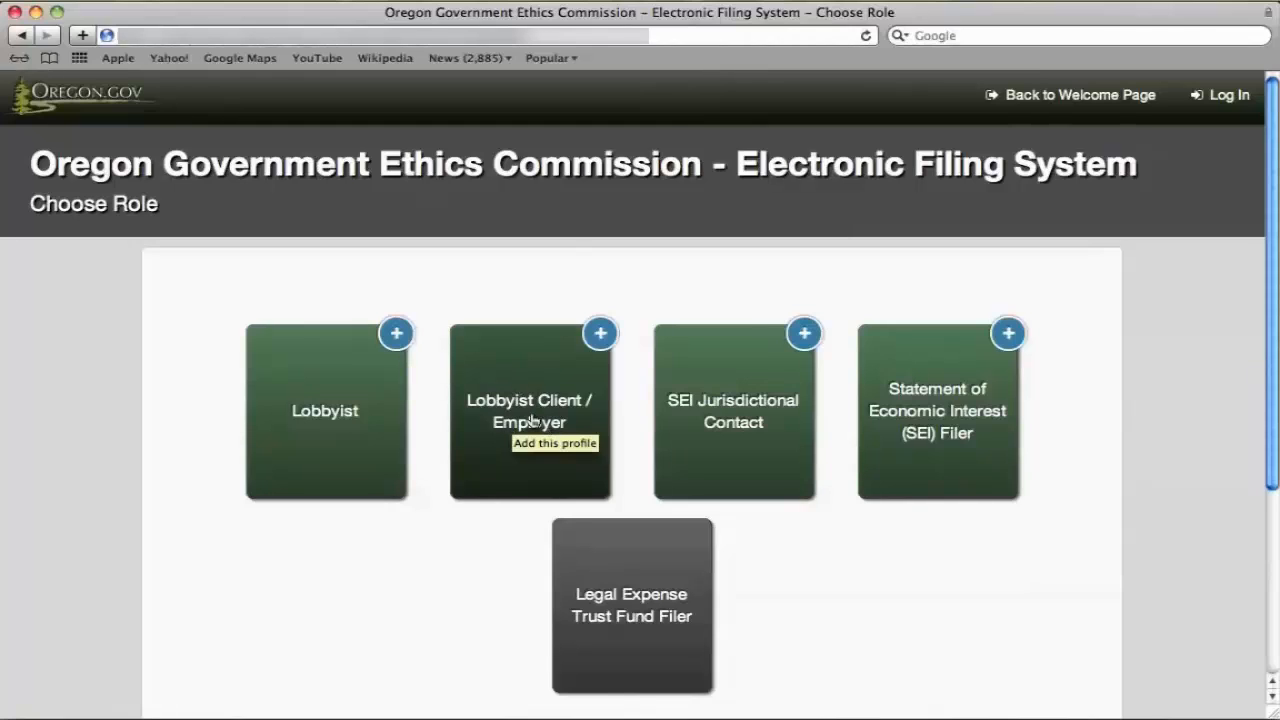
# Choose the Lobbyist Client / Employer role and continue without a registration code.
pyautogui.click(340, 411)
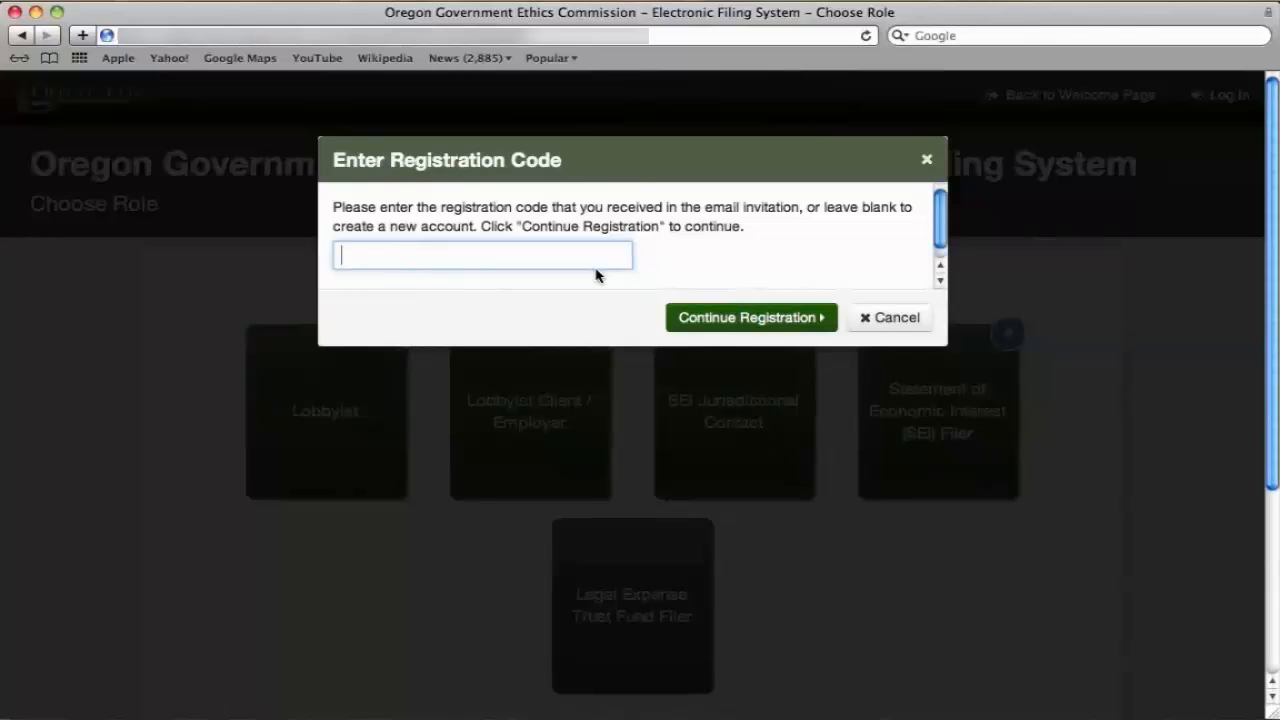
pyautogui.click(698, 319)
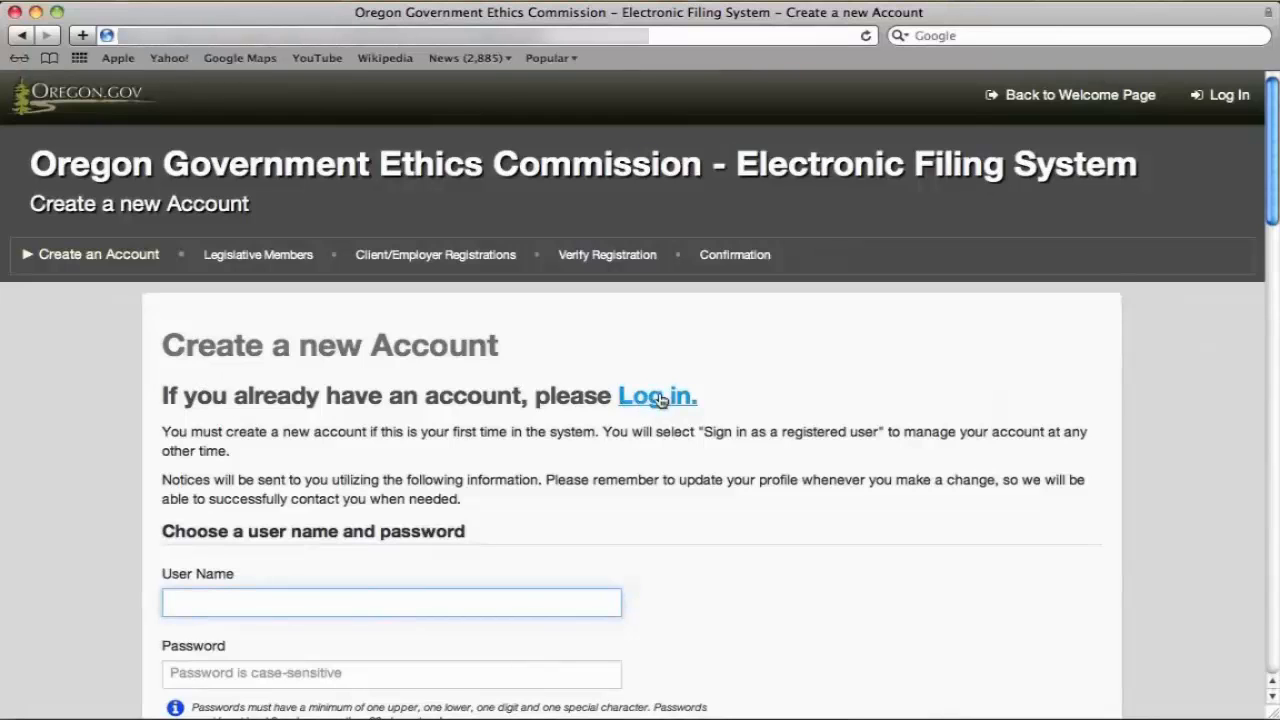
# Enter the account's user name, password and password confirmation.
pyautogui.scroll(-4, 448, 464)
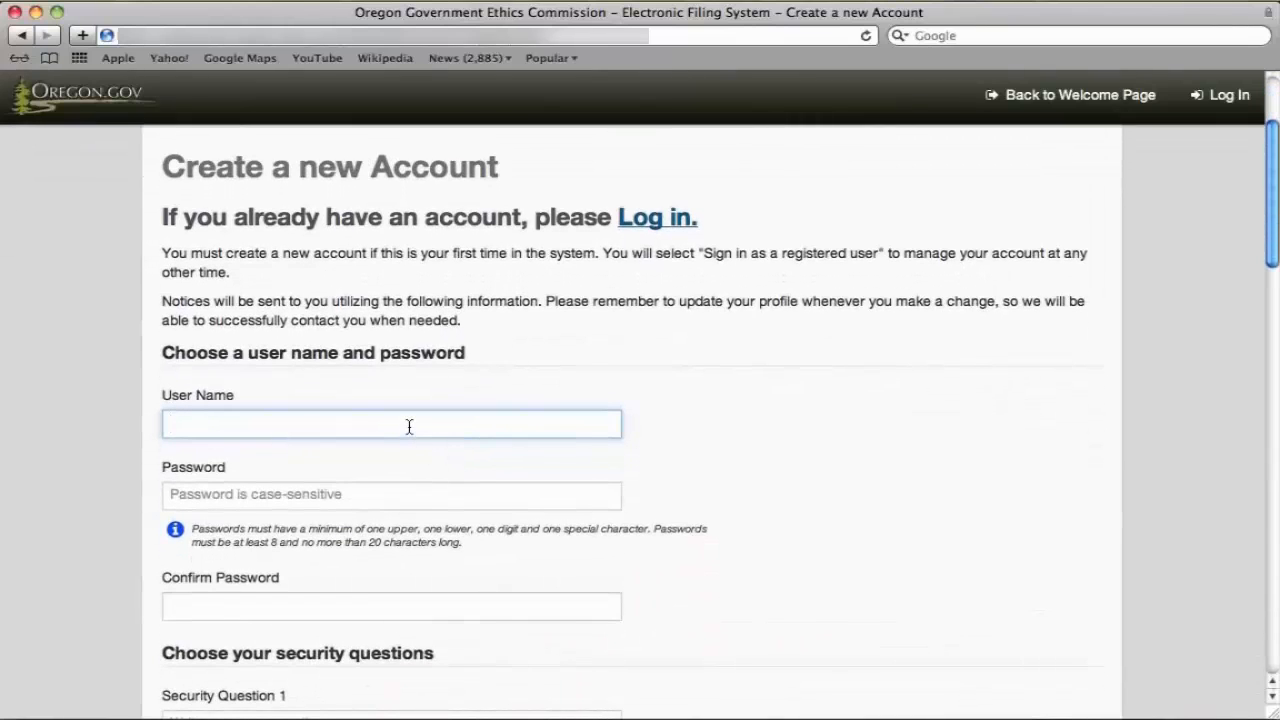
pyautogui.write('JanetDoe')
pyautogui.press('Tab')
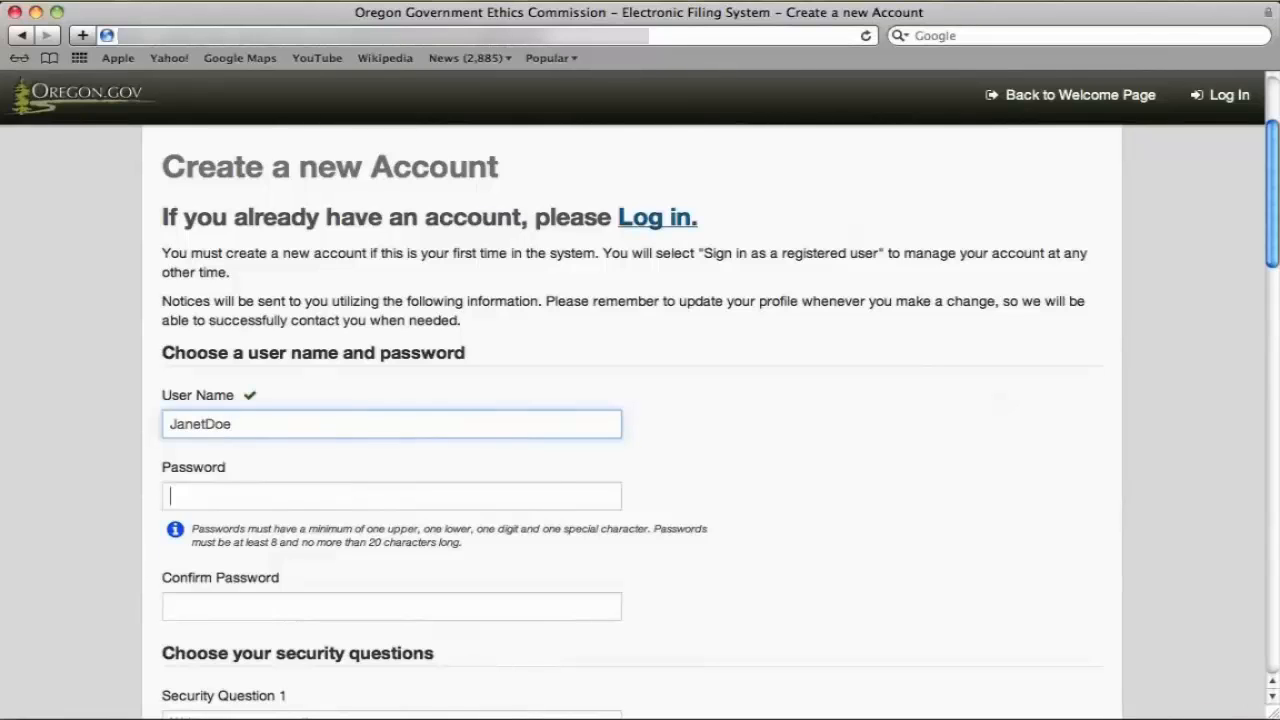
pyautogui.write('•••')
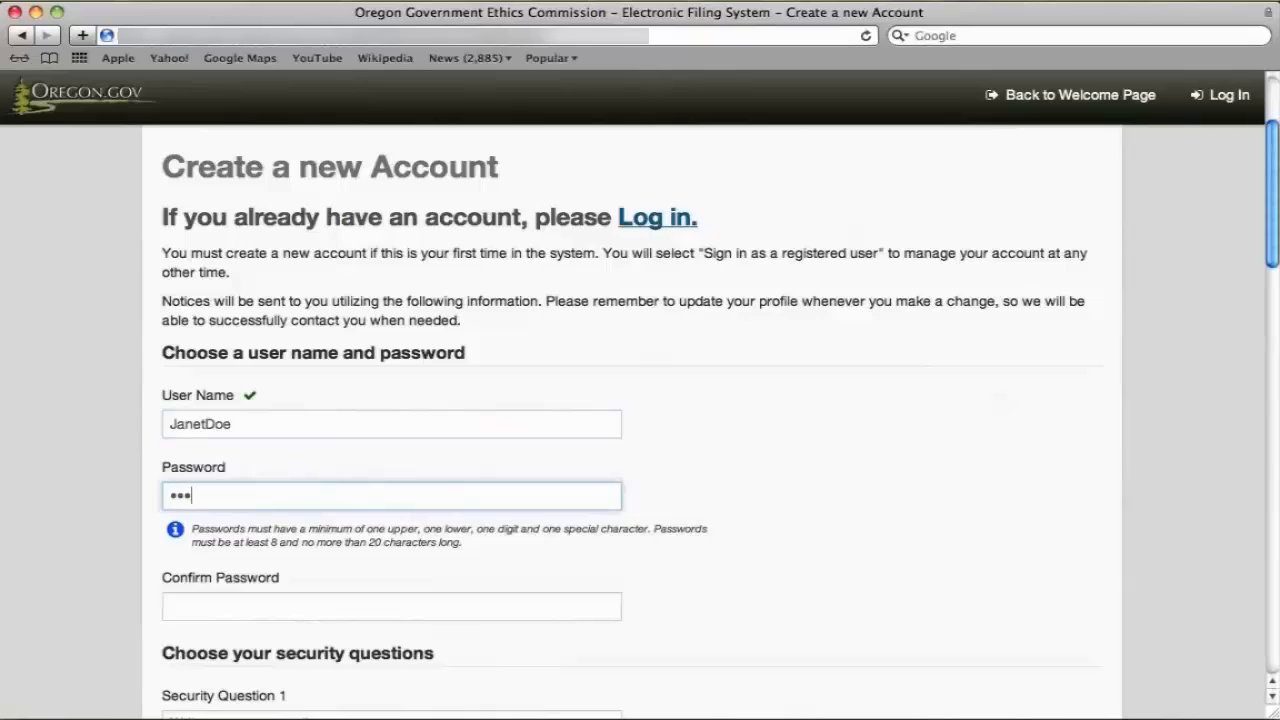
pyautogui.write('•••••••••')
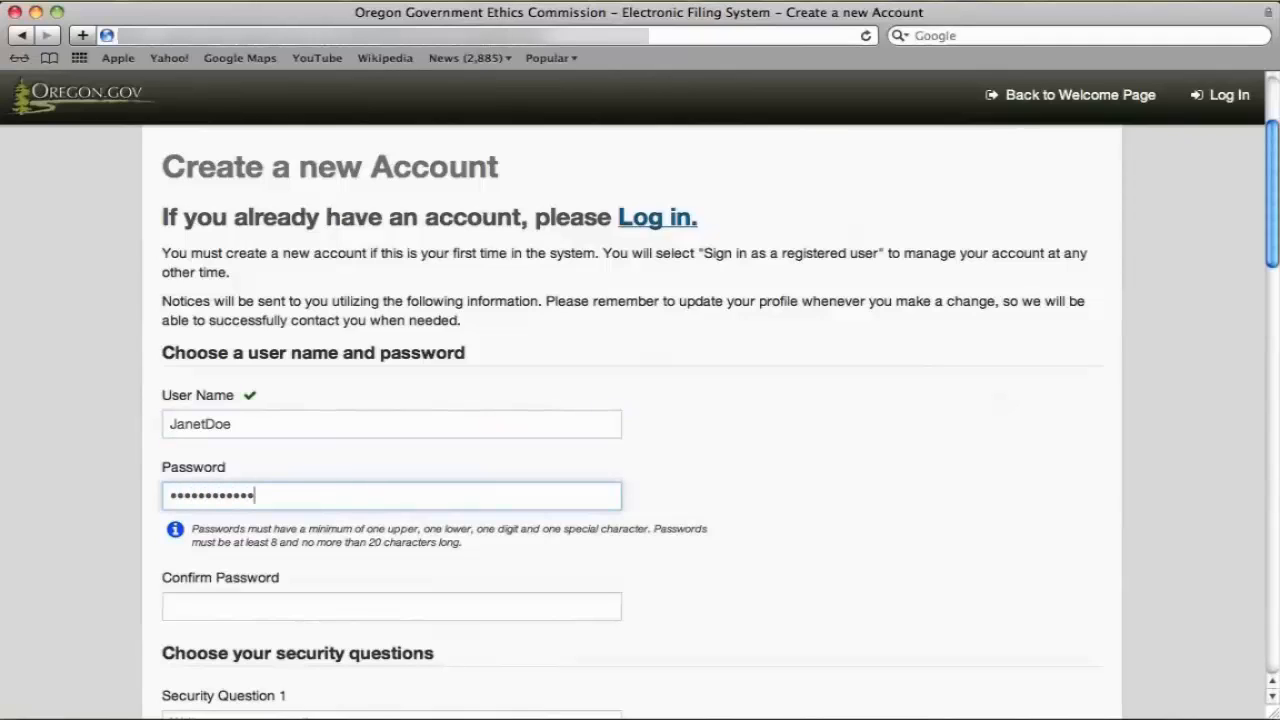
pyautogui.press('Tab')
pyautogui.write('••••••••')
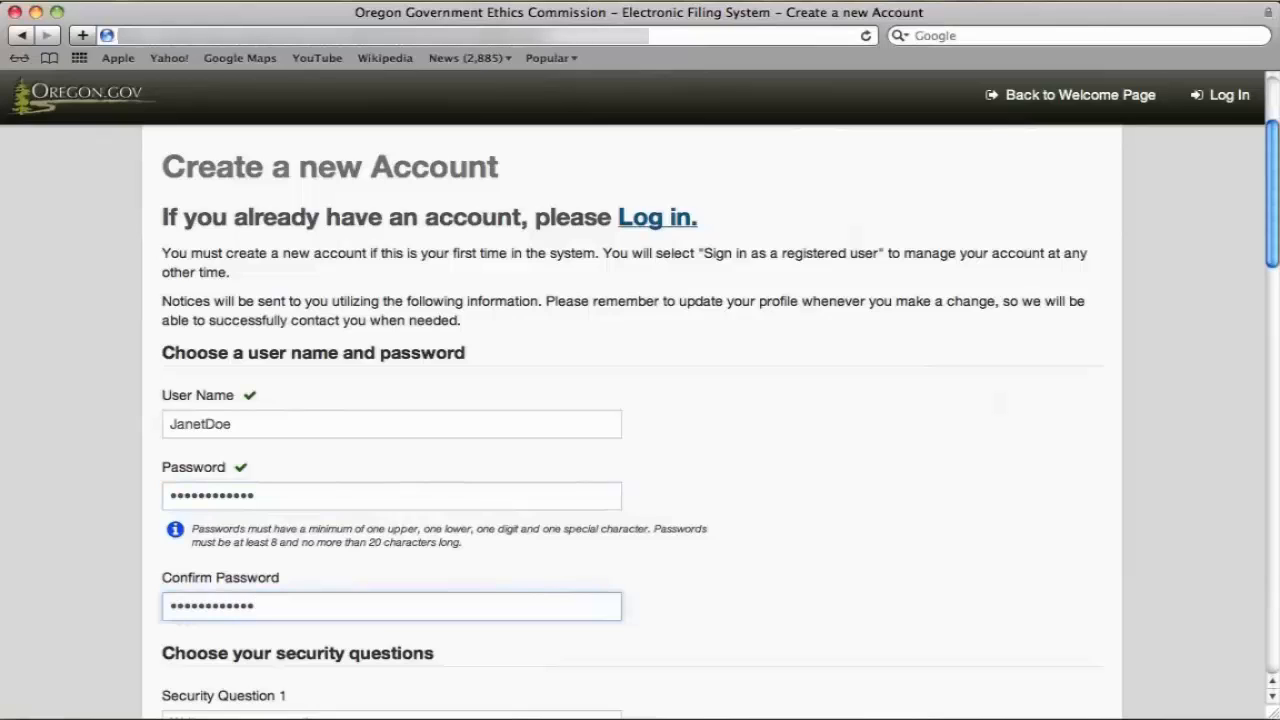
pyautogui.press('Tab')
# Add the dog's-name and high-school-mascot security questions, each with its answer.
pyautogui.write("What's")
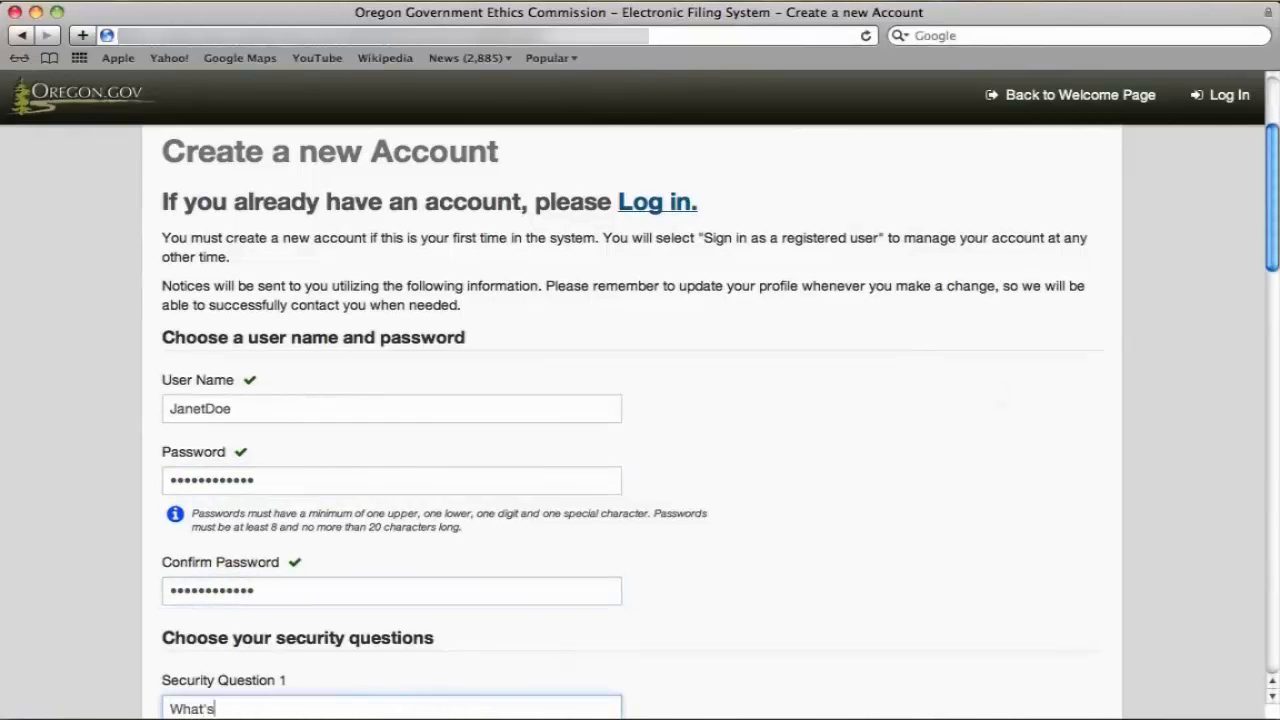
pyautogui.write(" my dog's name?")
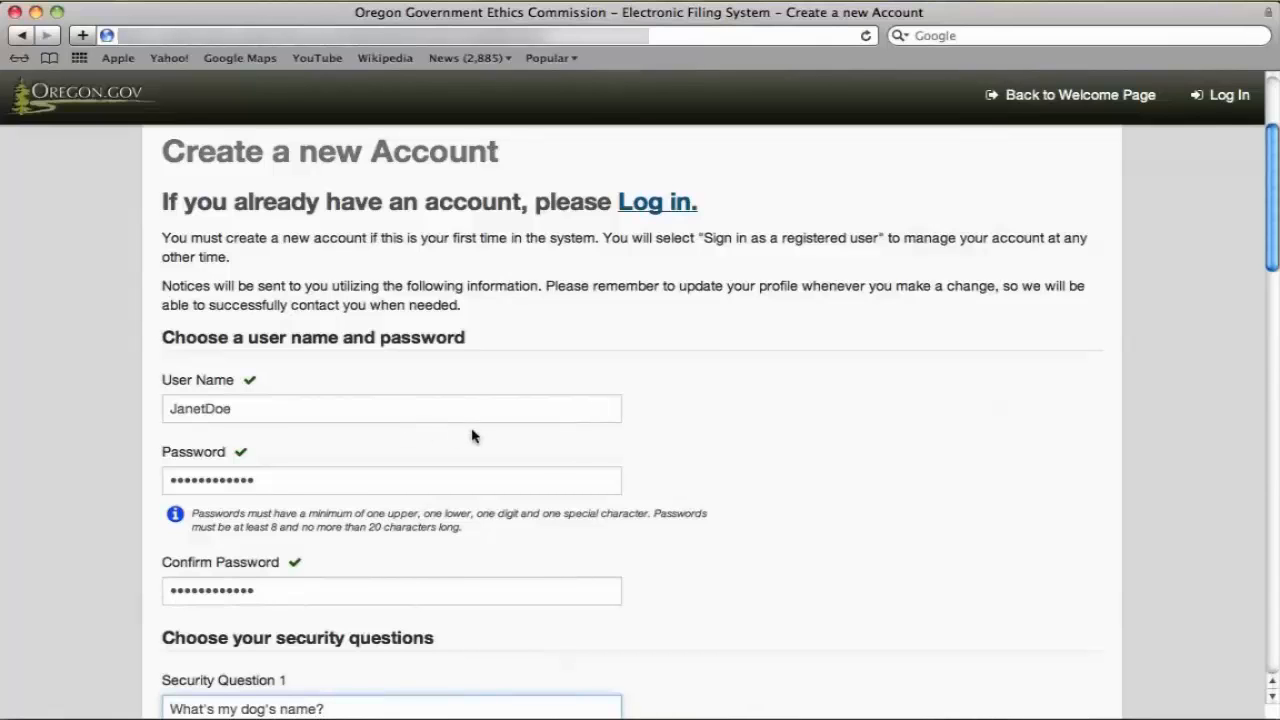
pyautogui.scroll(-5, 694, 457)
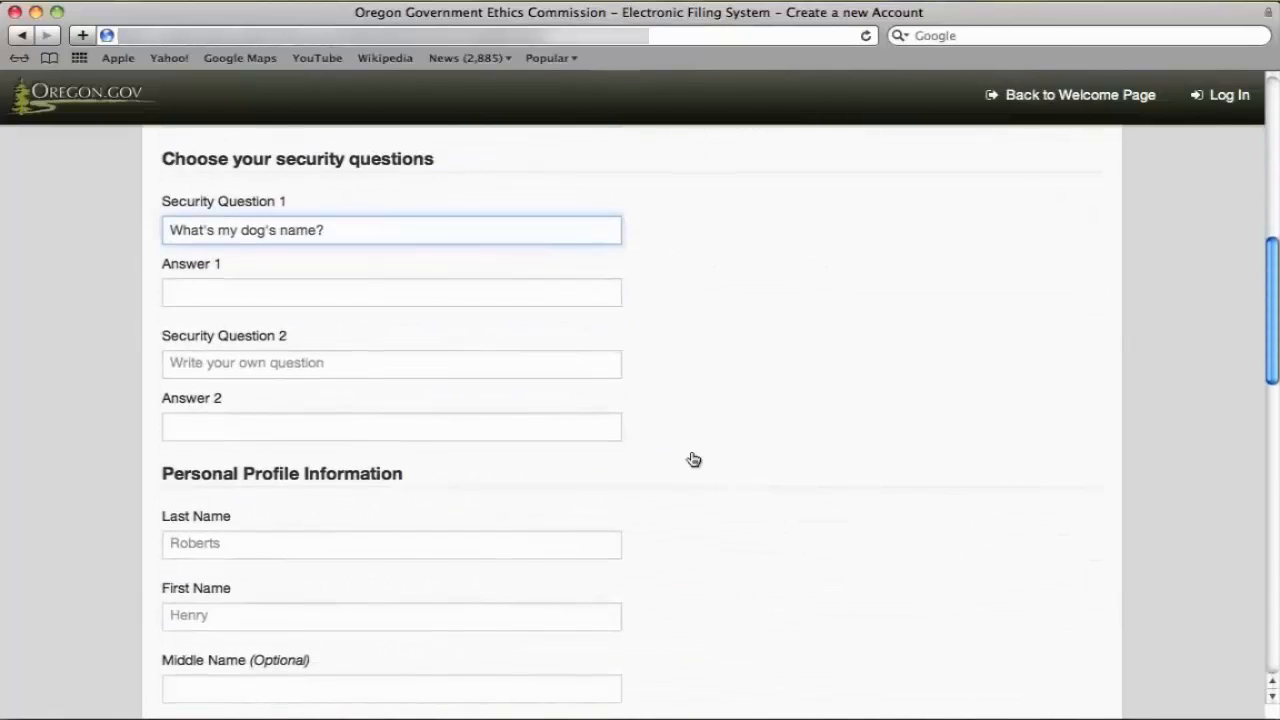
pyautogui.click(403, 290)
pyautogui.write('Fido')
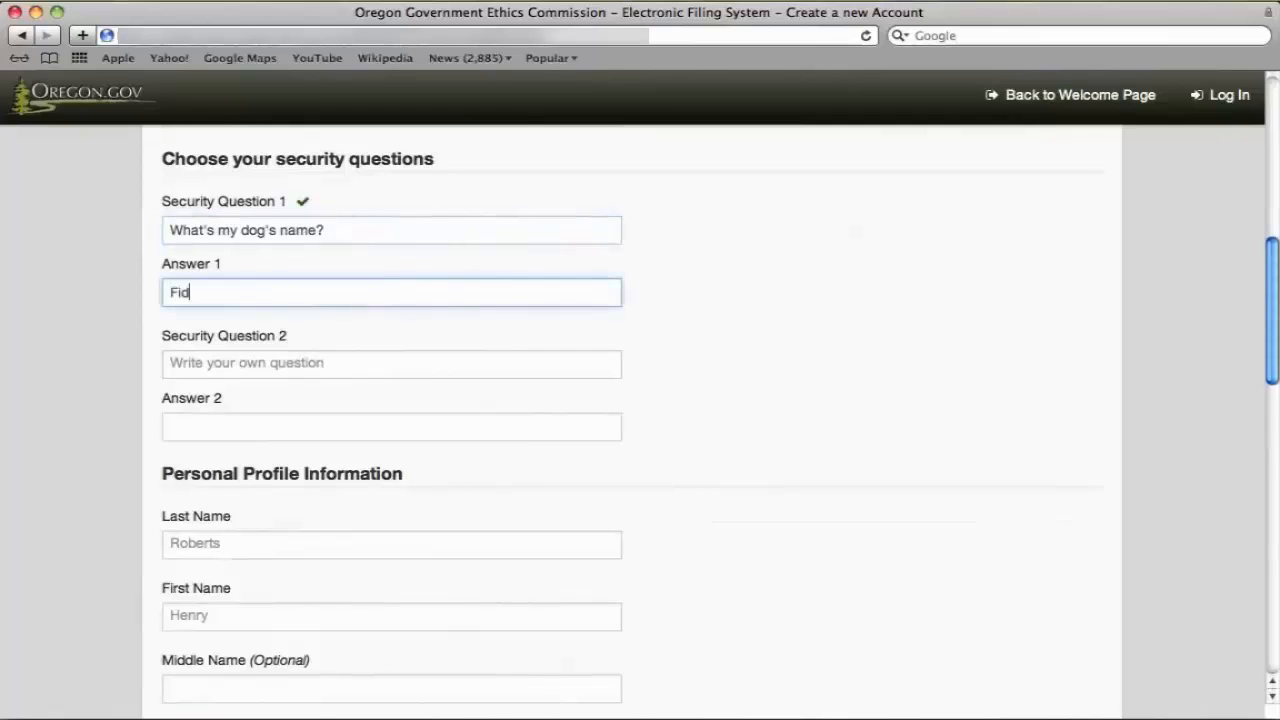
pyautogui.press('Tab')
pyautogui.write('Wha')
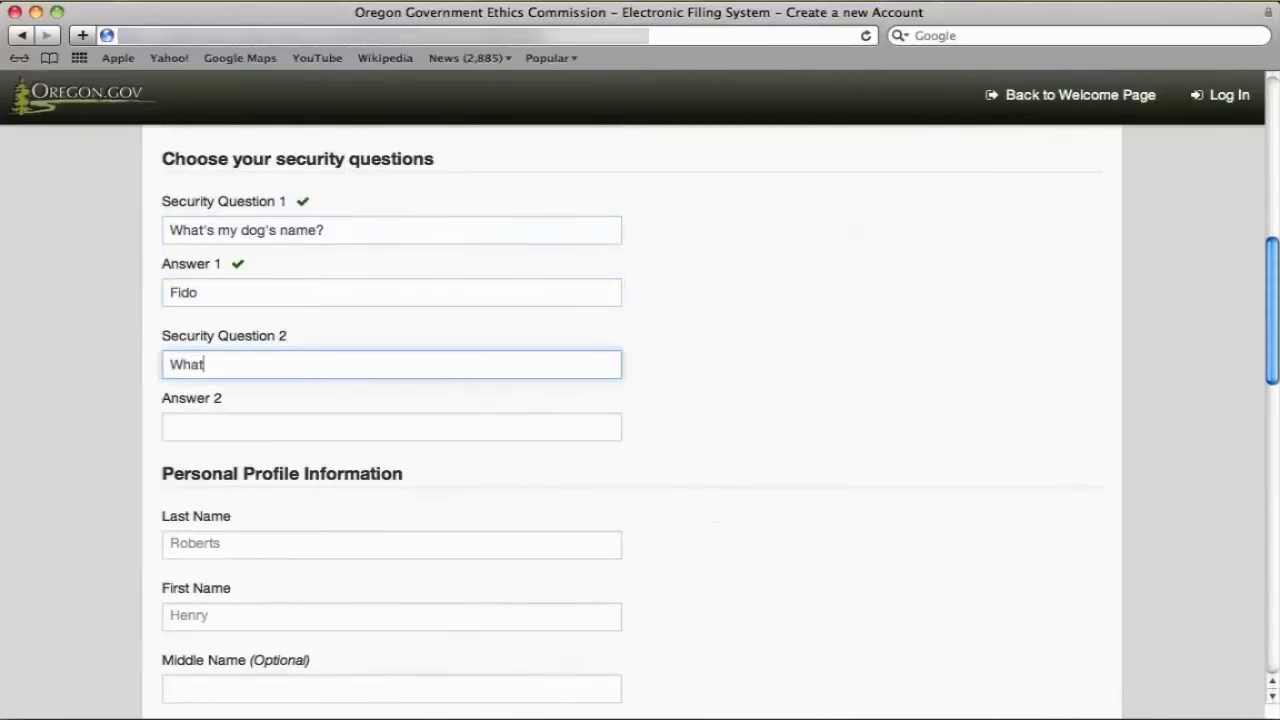
pyautogui.write('t was my high school mascot?')
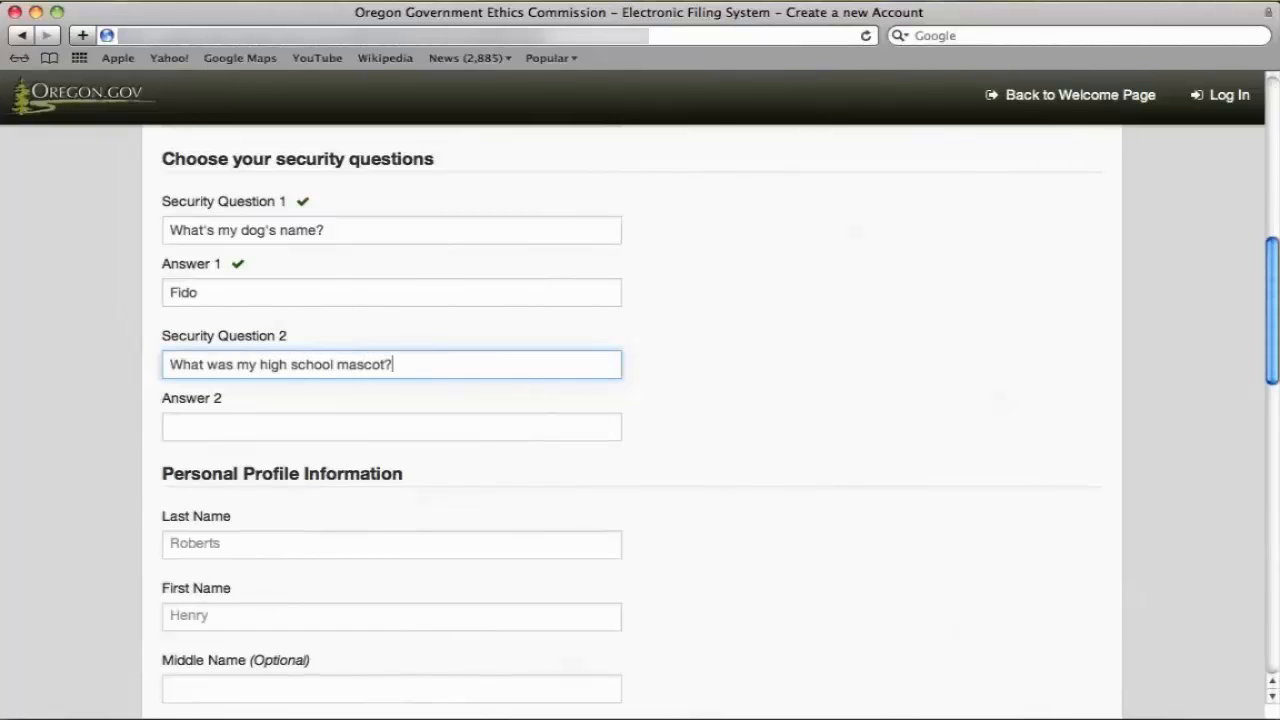
pyautogui.press('Tab')
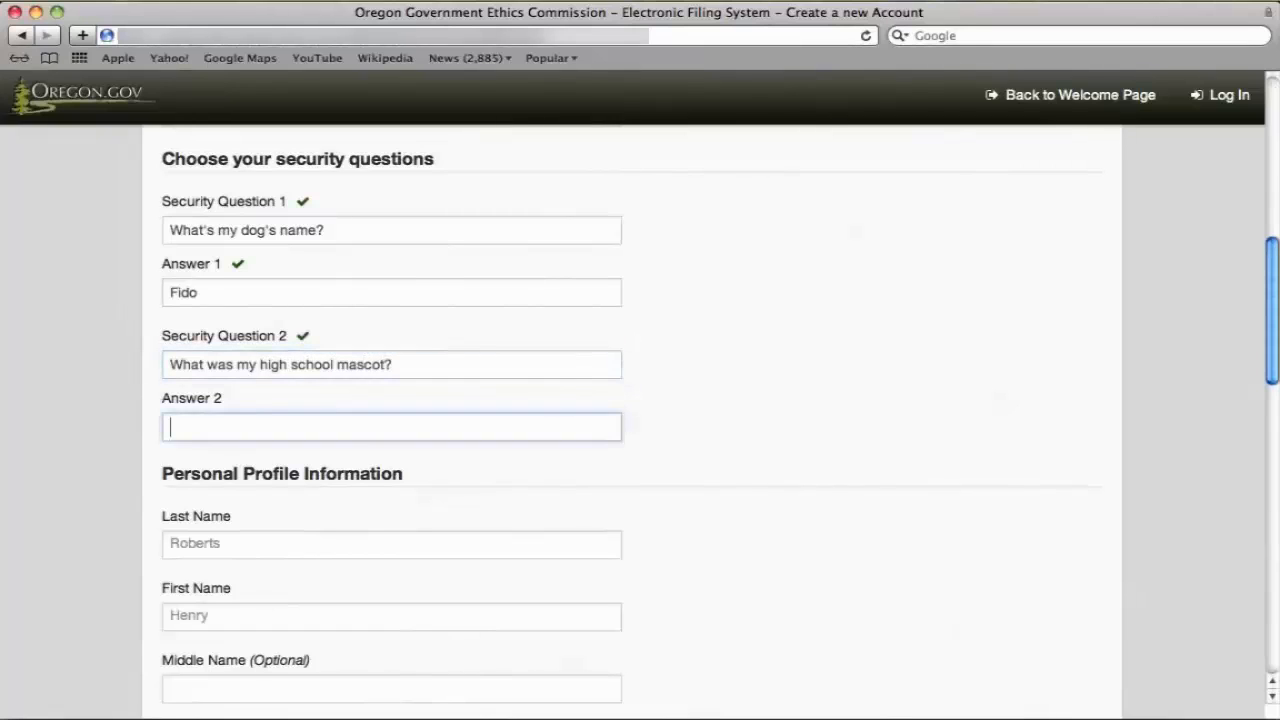
pyautogui.write('Hawks')
pyautogui.press('Tab')
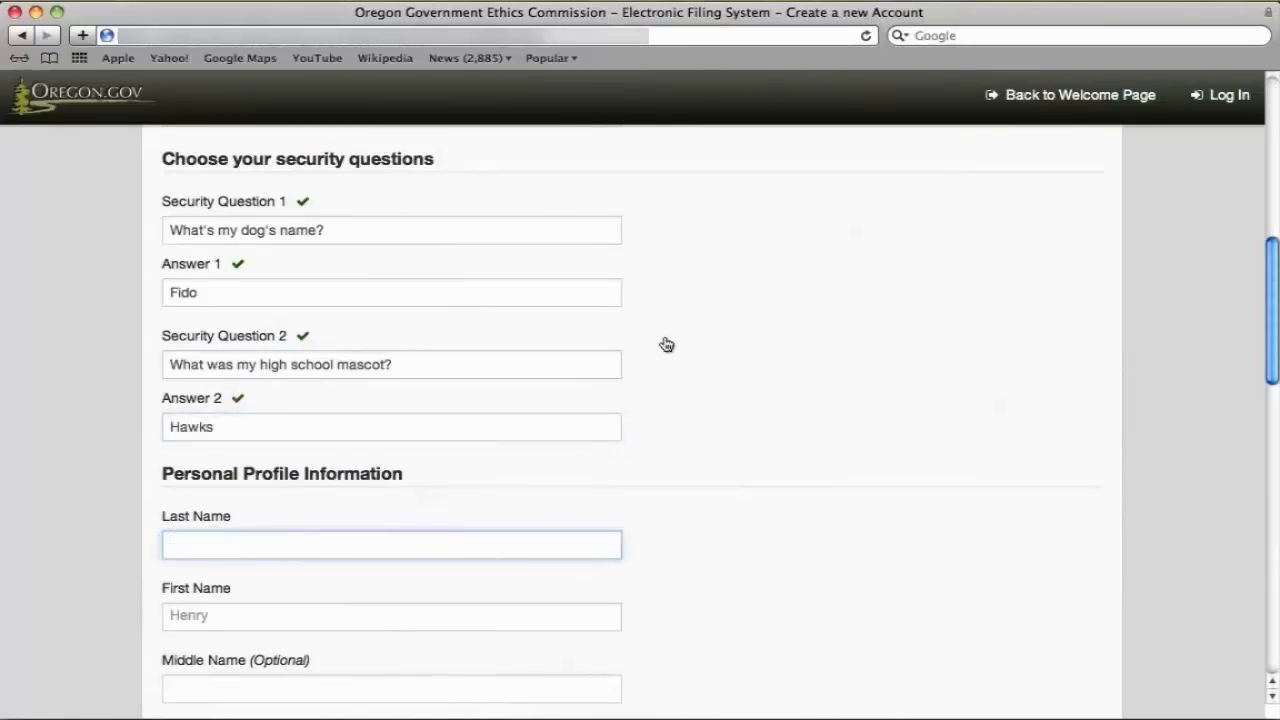
# Fill in the user's last name, first name, e-mail address and phone number.
pyautogui.scroll(-4, 692, 474)
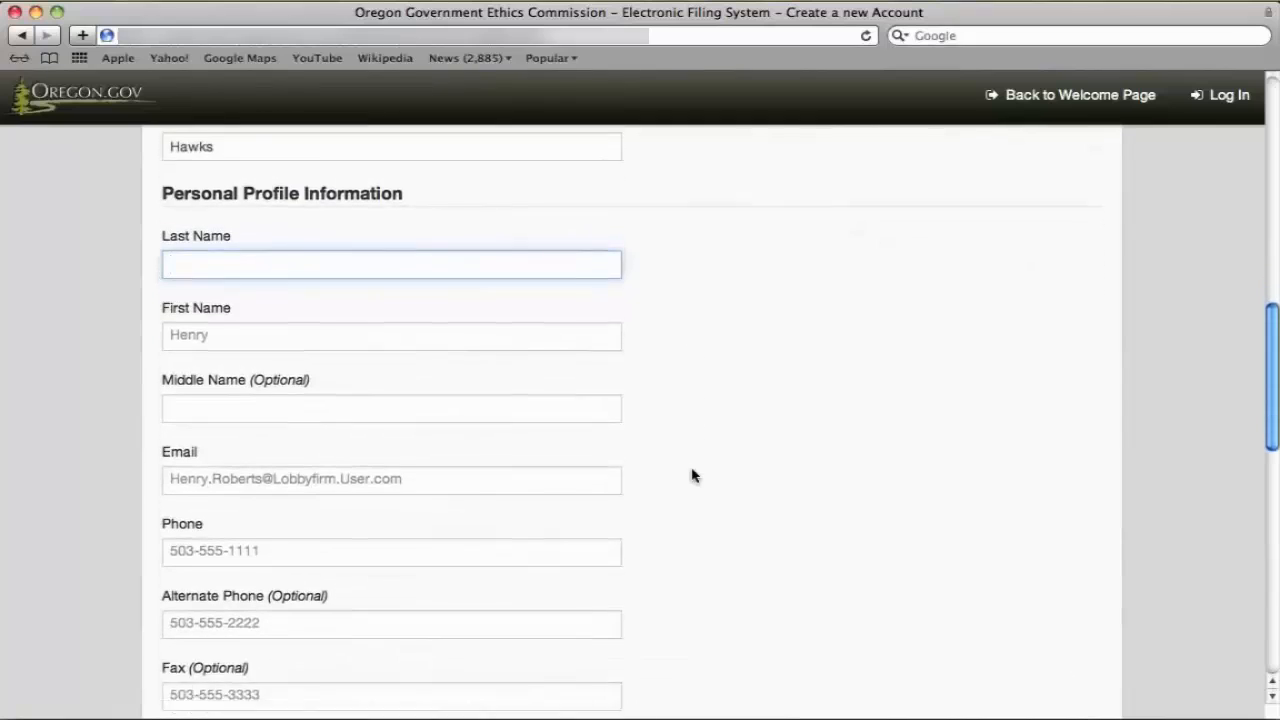
pyautogui.scroll(-1, 692, 474)
pyautogui.write('Doe')
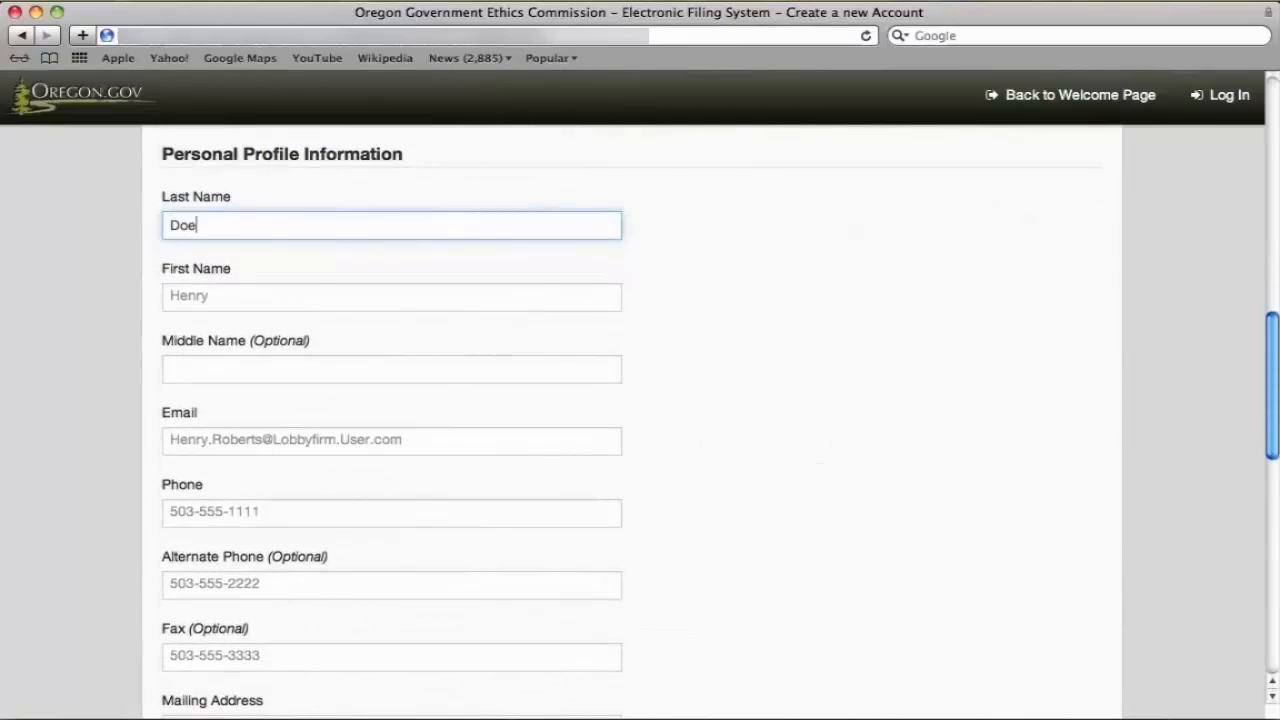
pyautogui.press('Tab')
pyautogui.write('Janet')
pyautogui.press('Tab')
pyautogui.press('Tab')
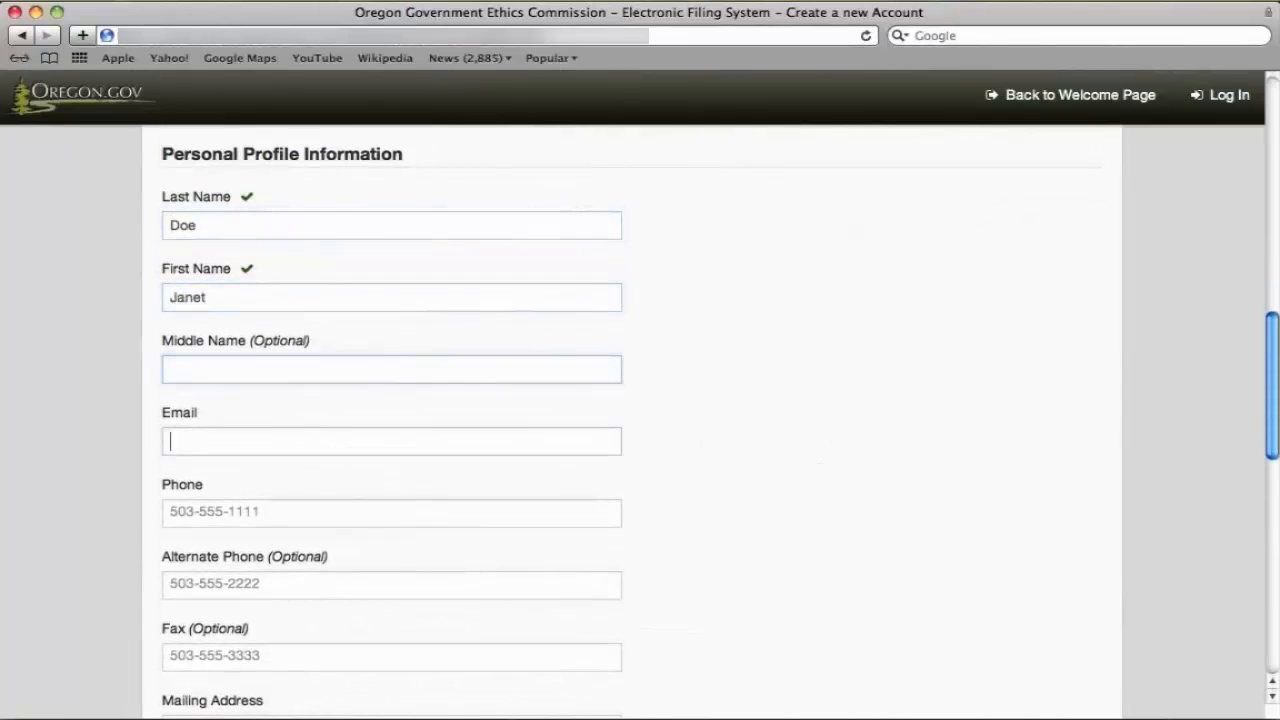
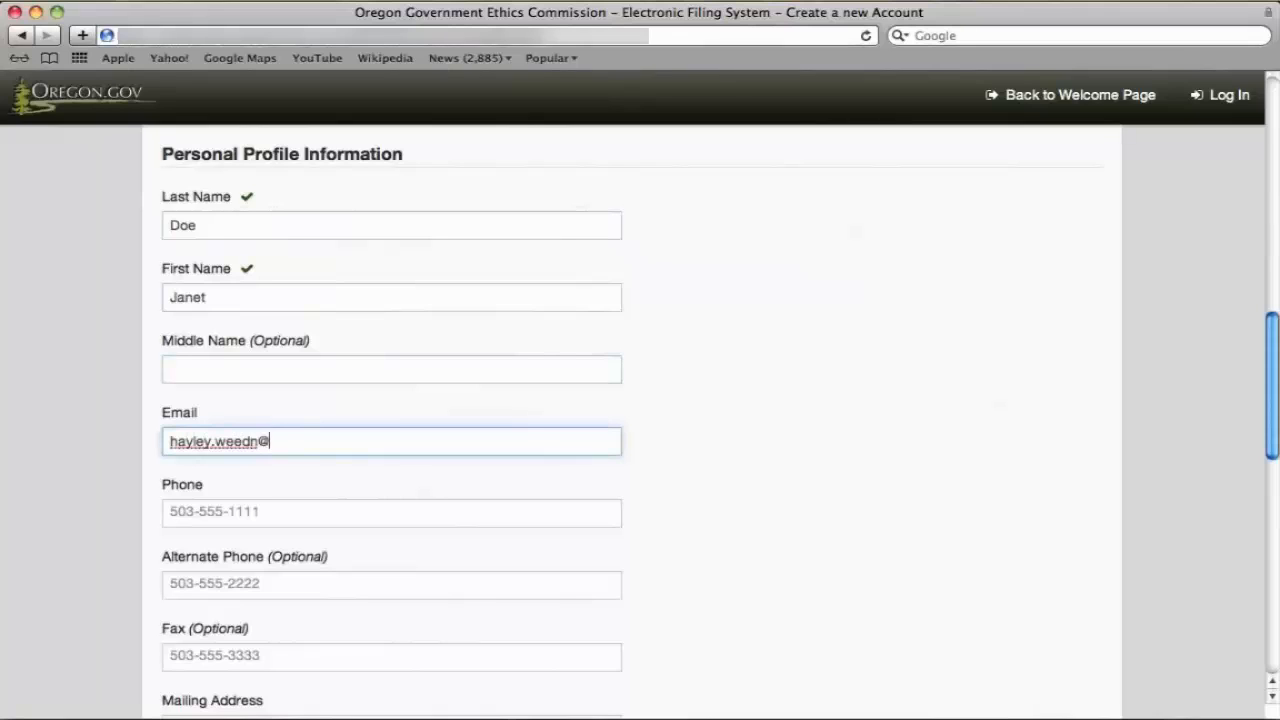
pyautogui.press('Tab')
pyautogui.write('503-555-')
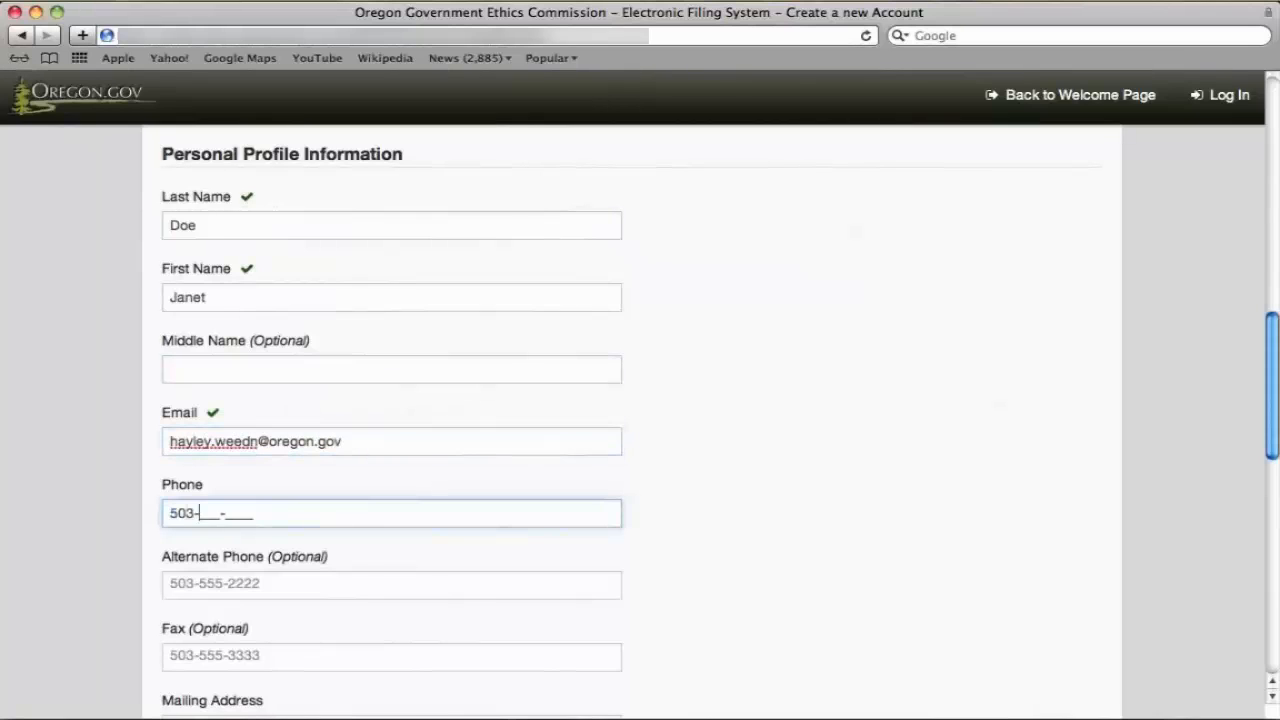
pyautogui.write('666')
pyautogui.press('Tab')
pyautogui.press('Tab')
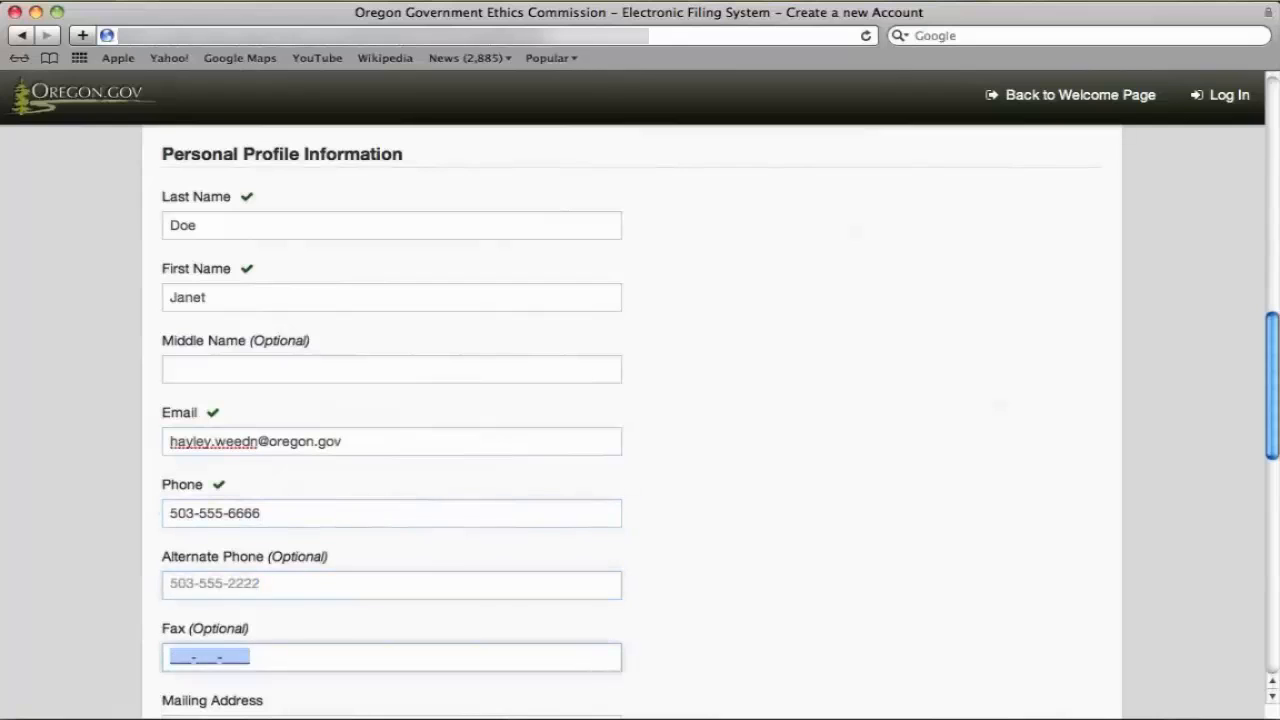
# Enter the mailing street, city and zip code, leave Alternate Contact blank, and continue.
pyautogui.scroll(-4, 872, 520)
pyautogui.click(588, 472)
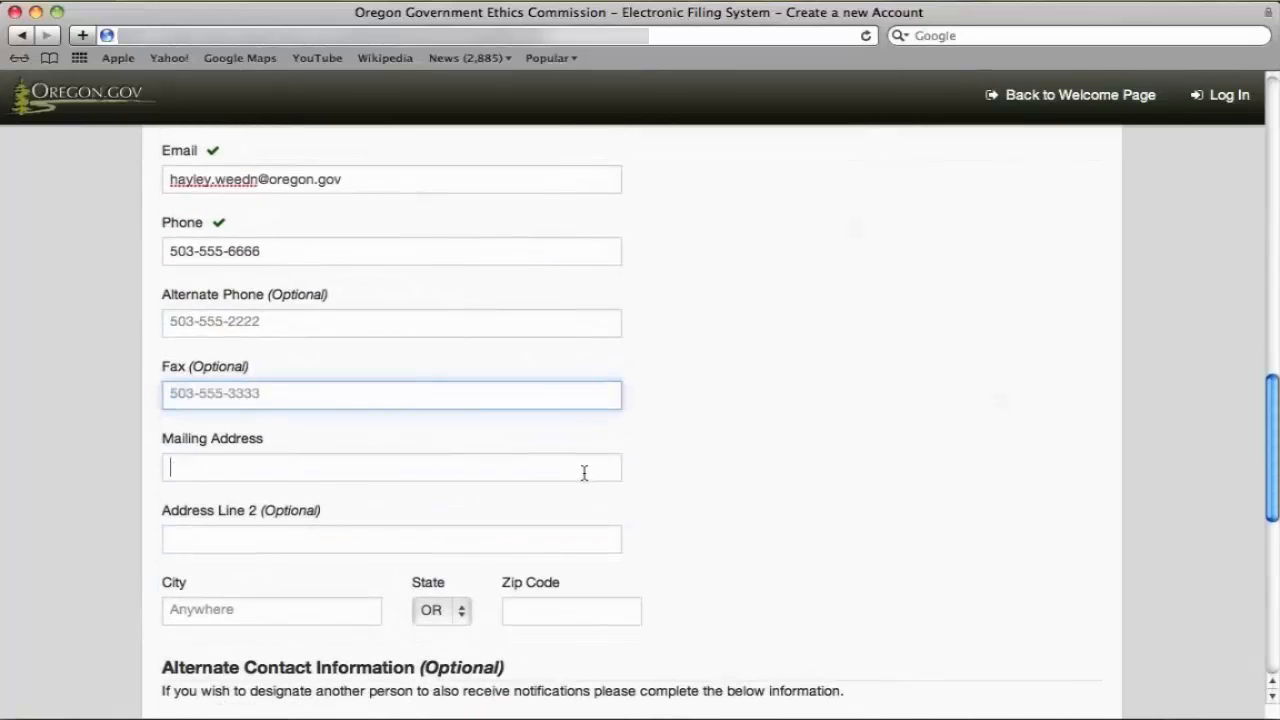
pyautogui.write('654 ')
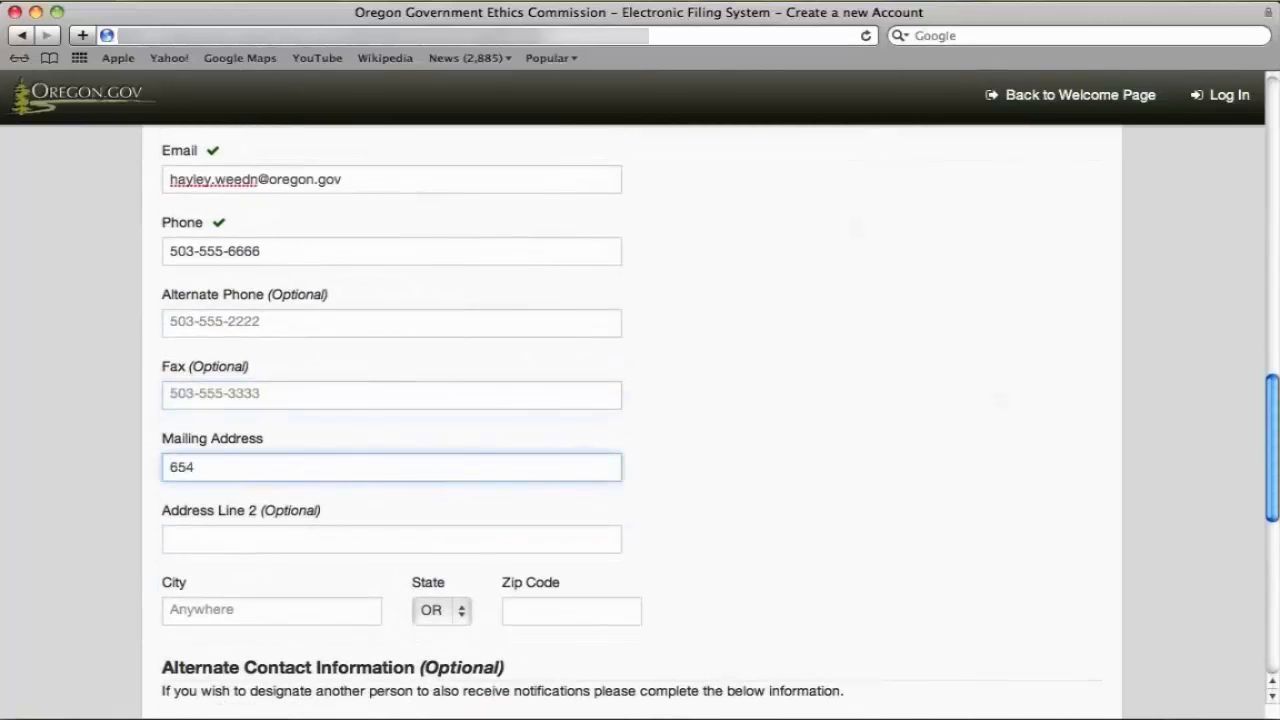
pyautogui.write('K Street')
pyautogui.press('Tab')
pyautogui.press('Tab')
pyautogui.write('Somew')
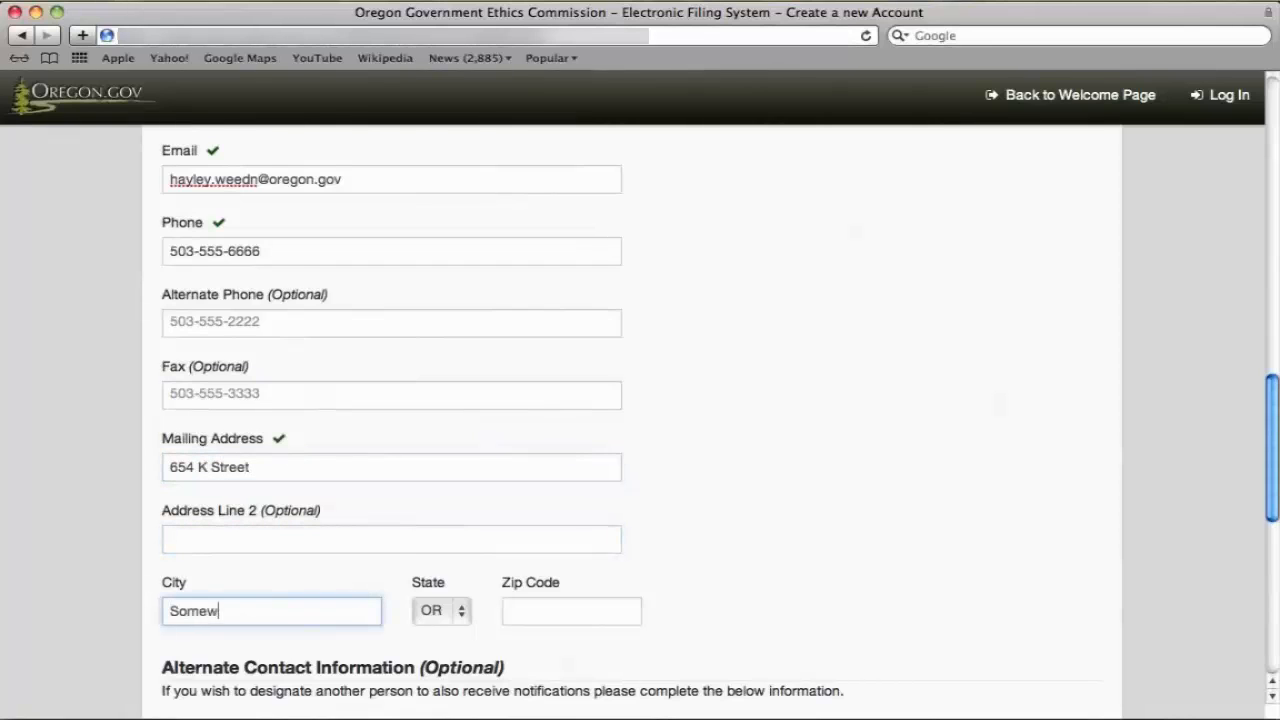
pyautogui.write('herein')
pyautogui.press('Tab')
pyautogui.press('Tab')
pyautogui.write('9700')
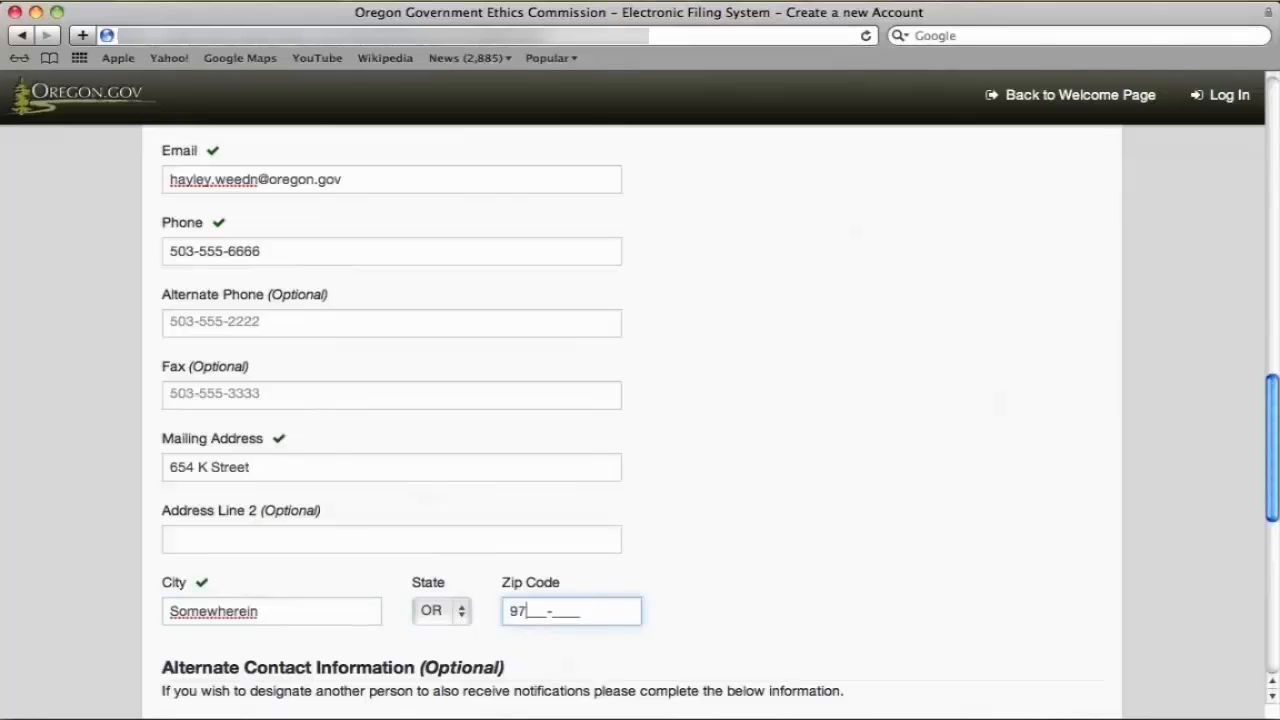
pyautogui.write('0')
pyautogui.scroll(-5, 690, 485)
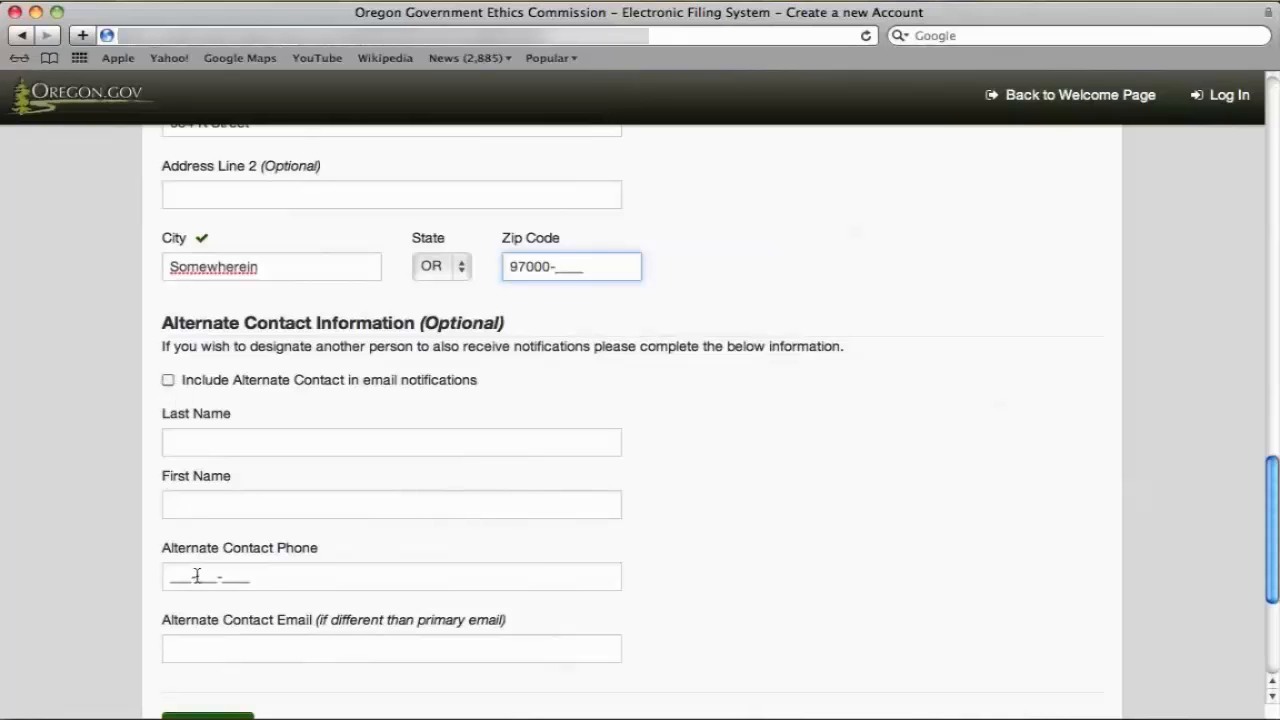
pyautogui.scroll(-3, 209, 651)
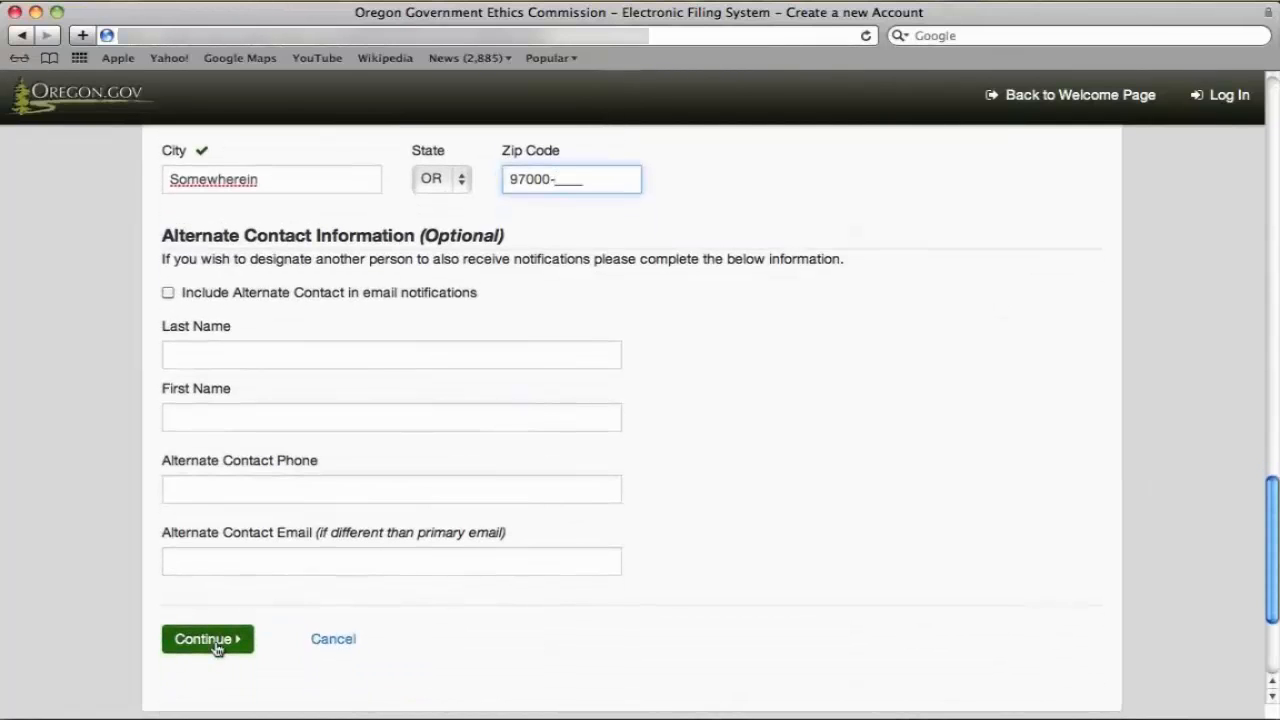
pyautogui.click(213, 642)
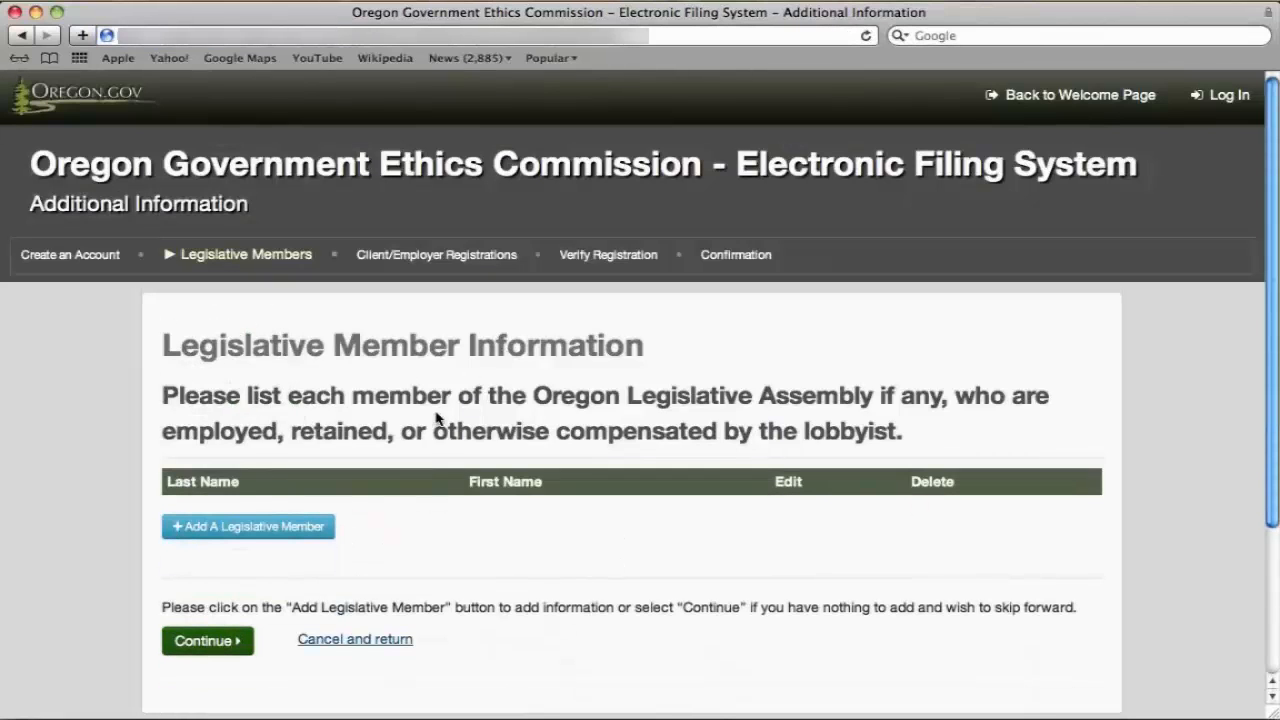
# Add a legislative member with the member's last and first name, and save it.
pyautogui.scroll(-3, 432, 480)
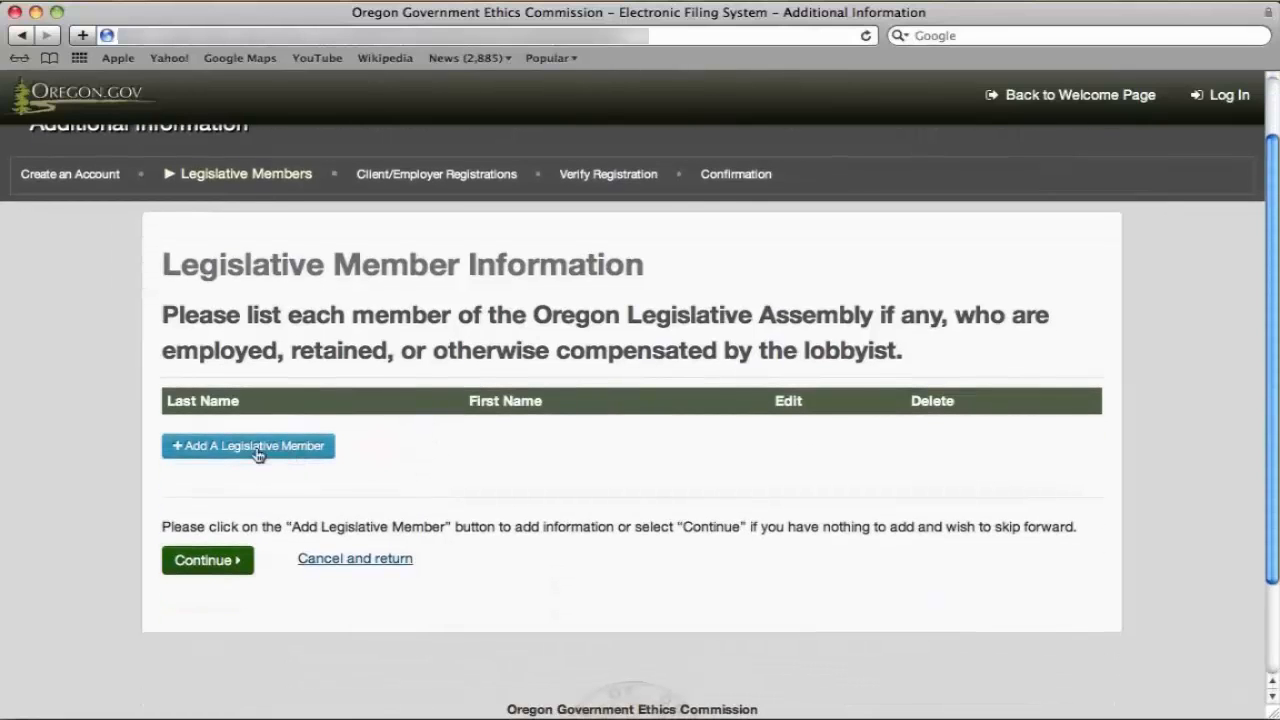
pyautogui.click(222, 448)
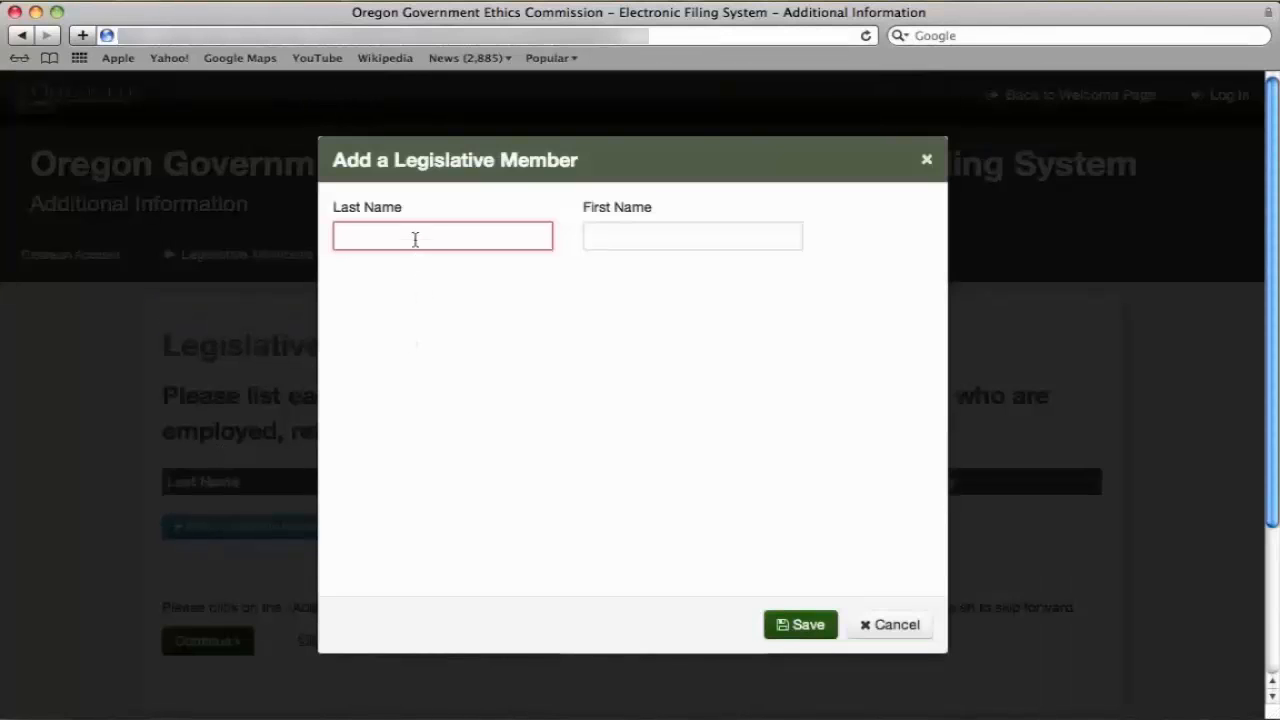
pyautogui.write('Publ')
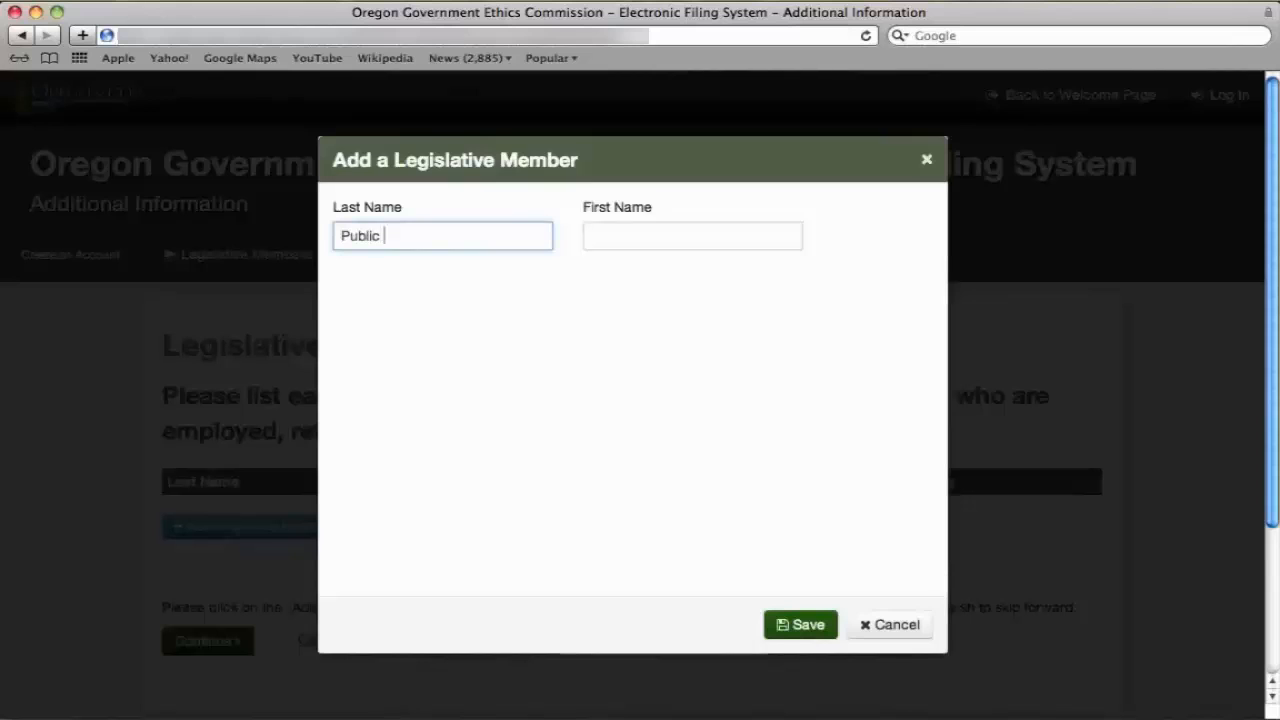
pyautogui.write('ic')
pyautogui.press('Tab')
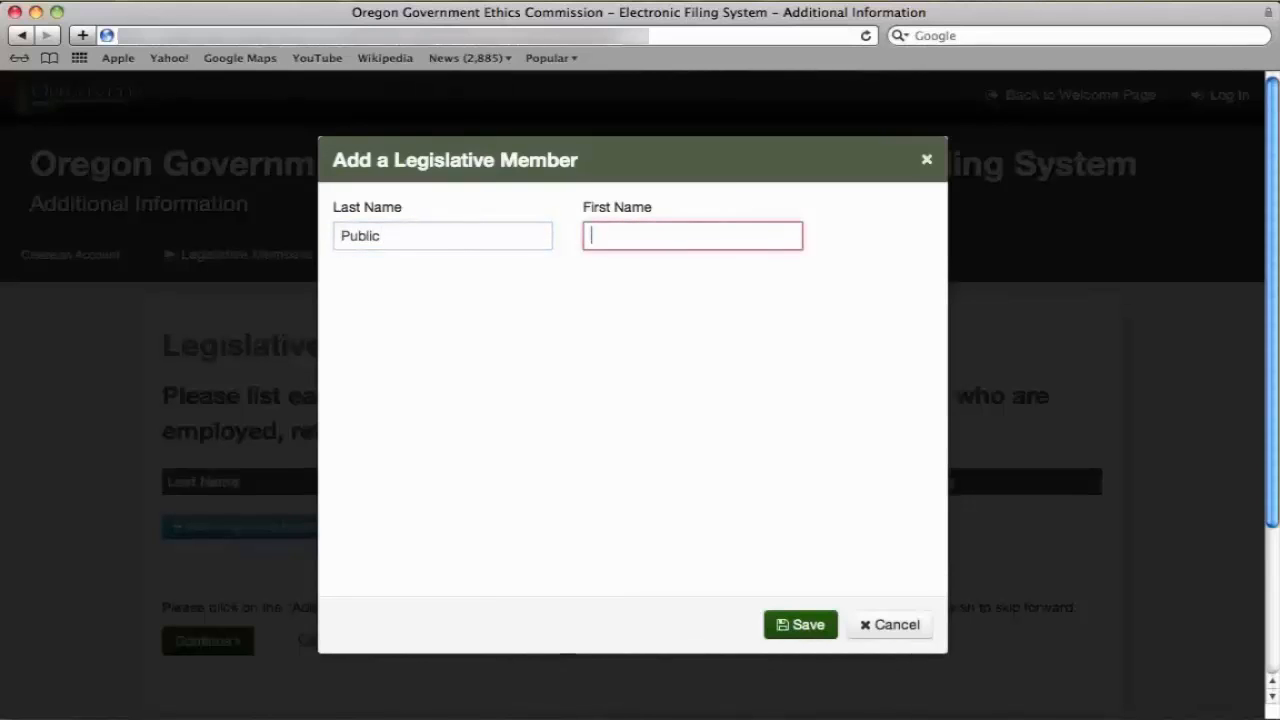
pyautogui.write('John')
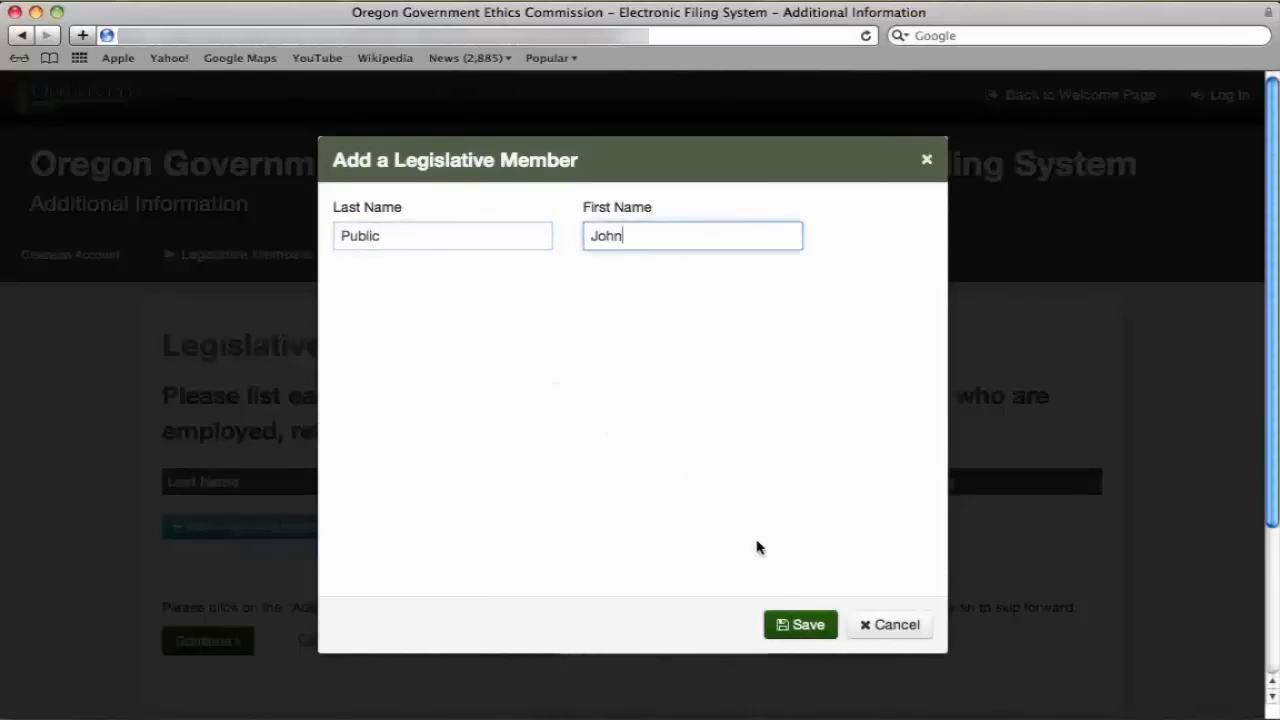
pyautogui.click(796, 624)
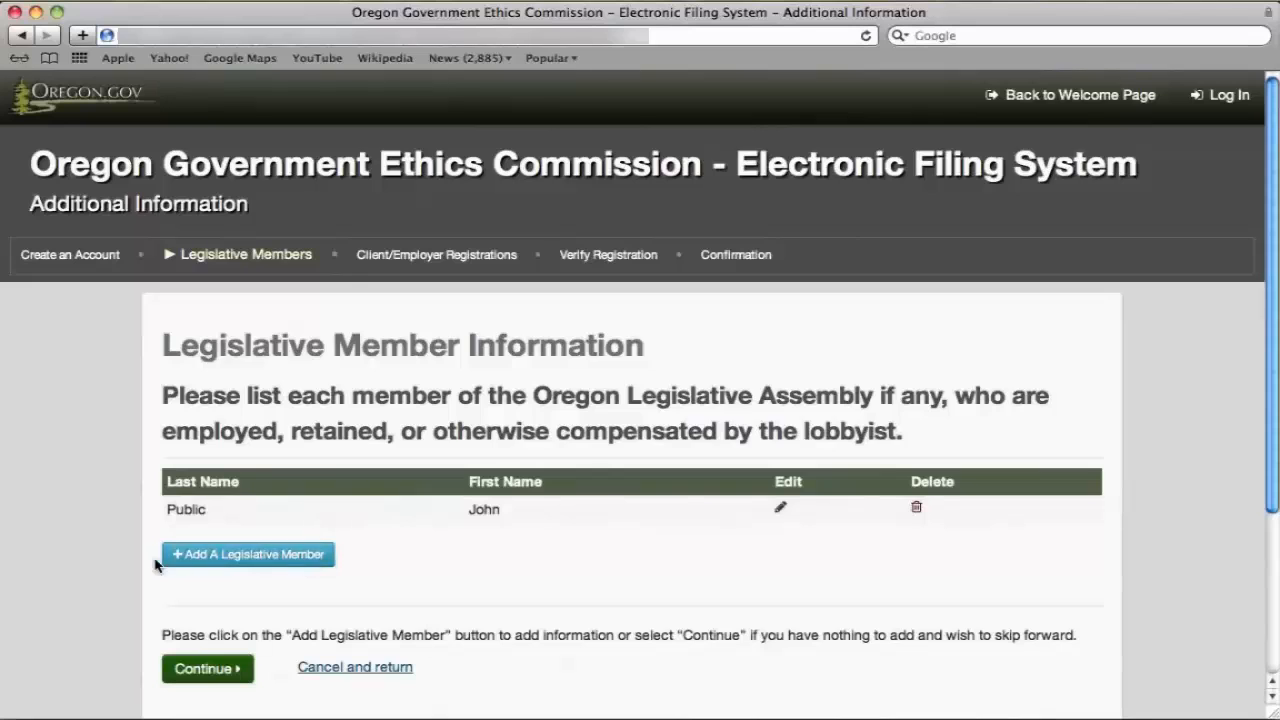
# Add a client/employer registration for the existing business Save the Planet, 2014-2015.
pyautogui.click(229, 679)
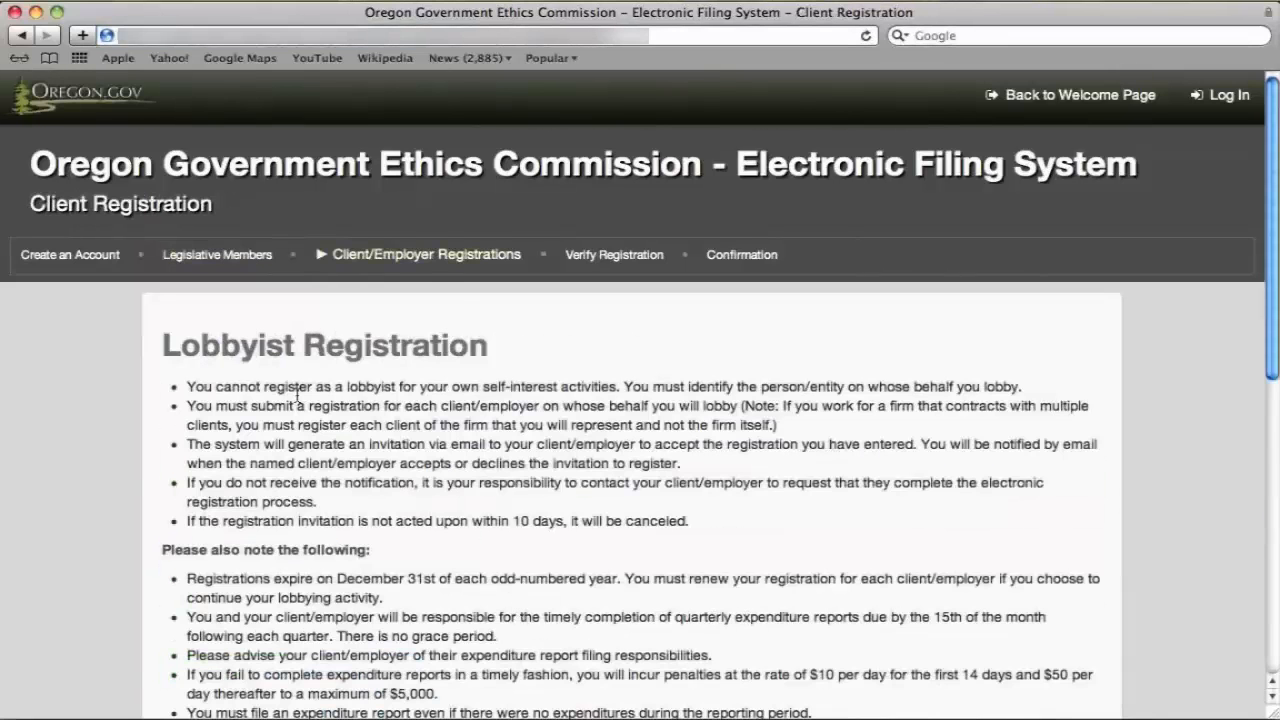
pyautogui.scroll(-5, 297, 396)
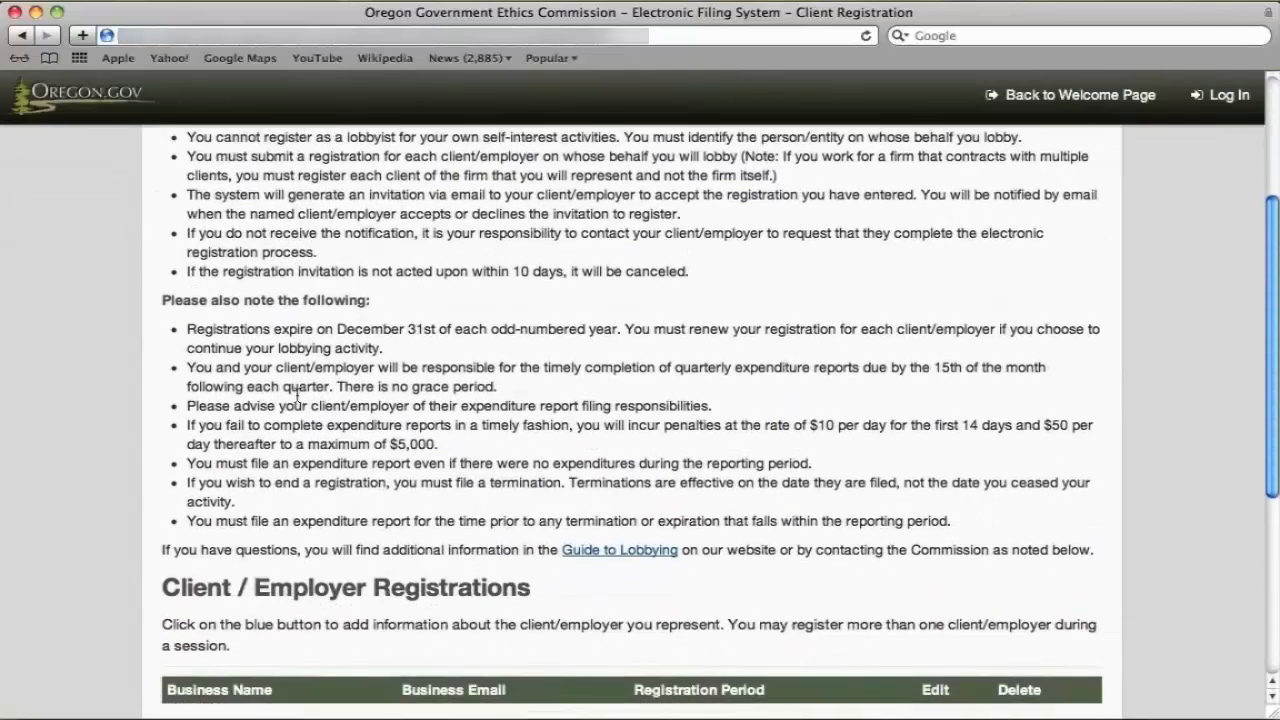
pyautogui.scroll(-4, 297, 396)
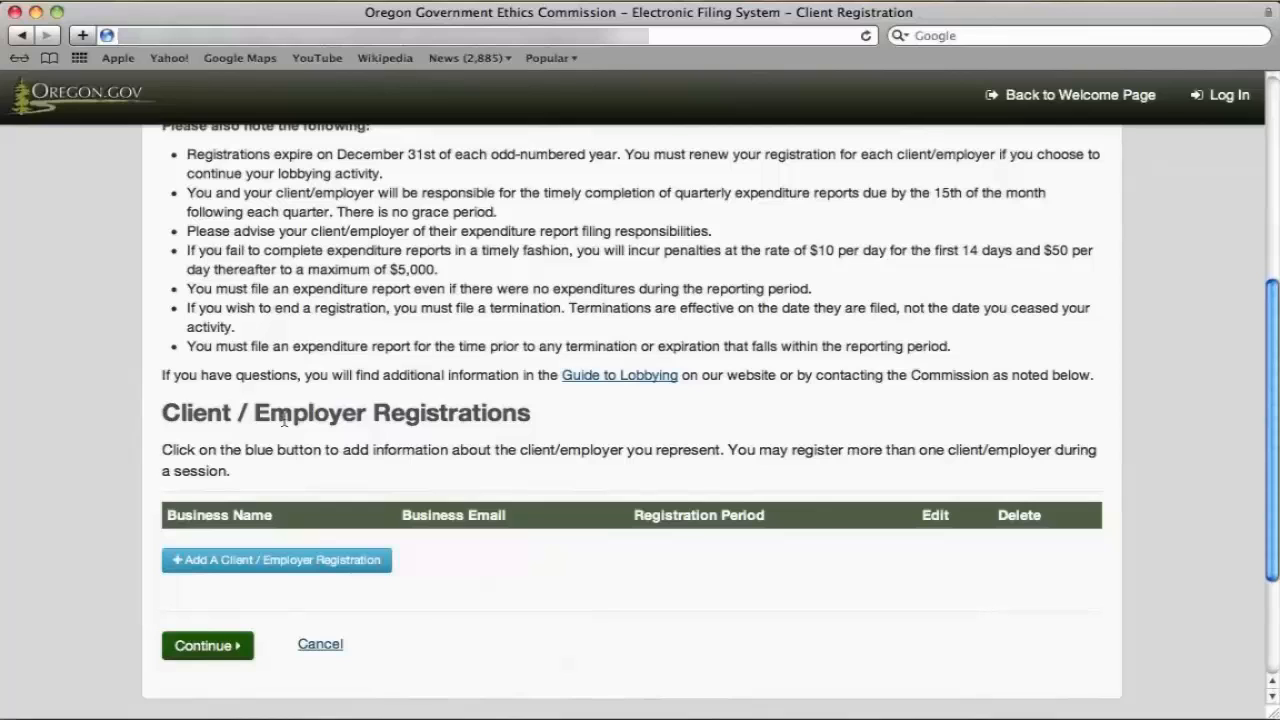
pyautogui.scroll(-2, 219, 420)
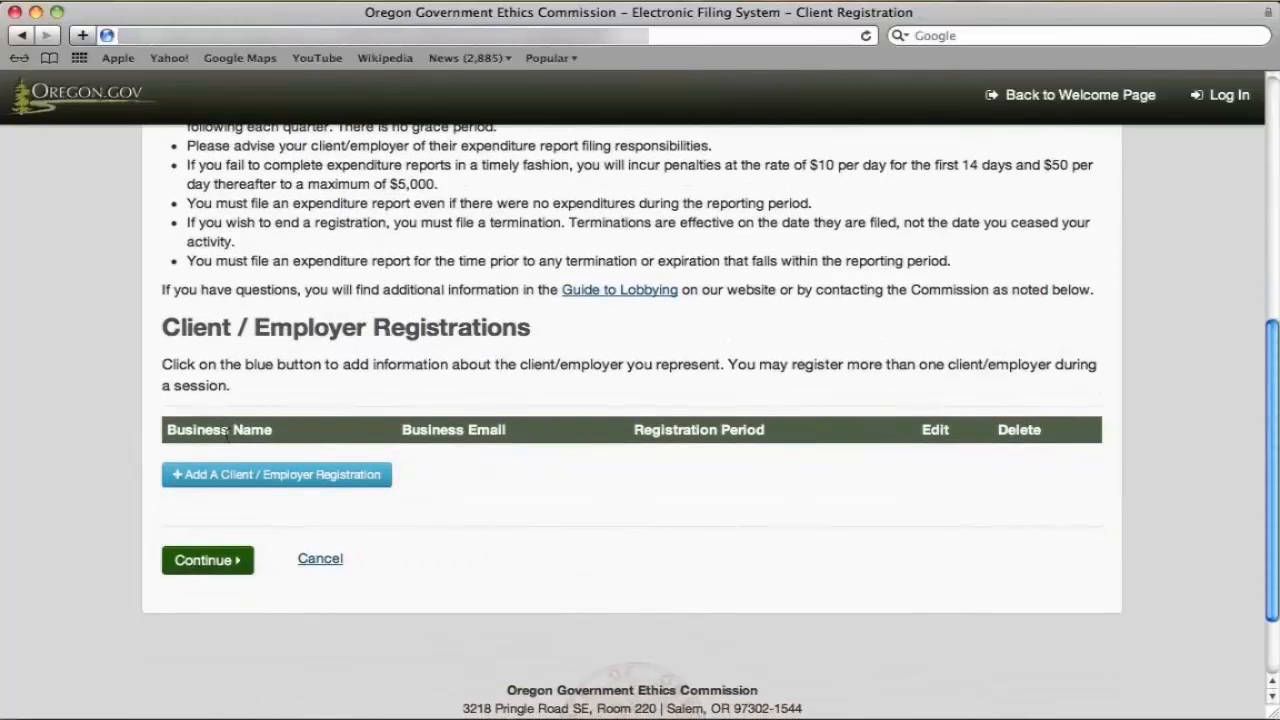
pyautogui.click(220, 475)
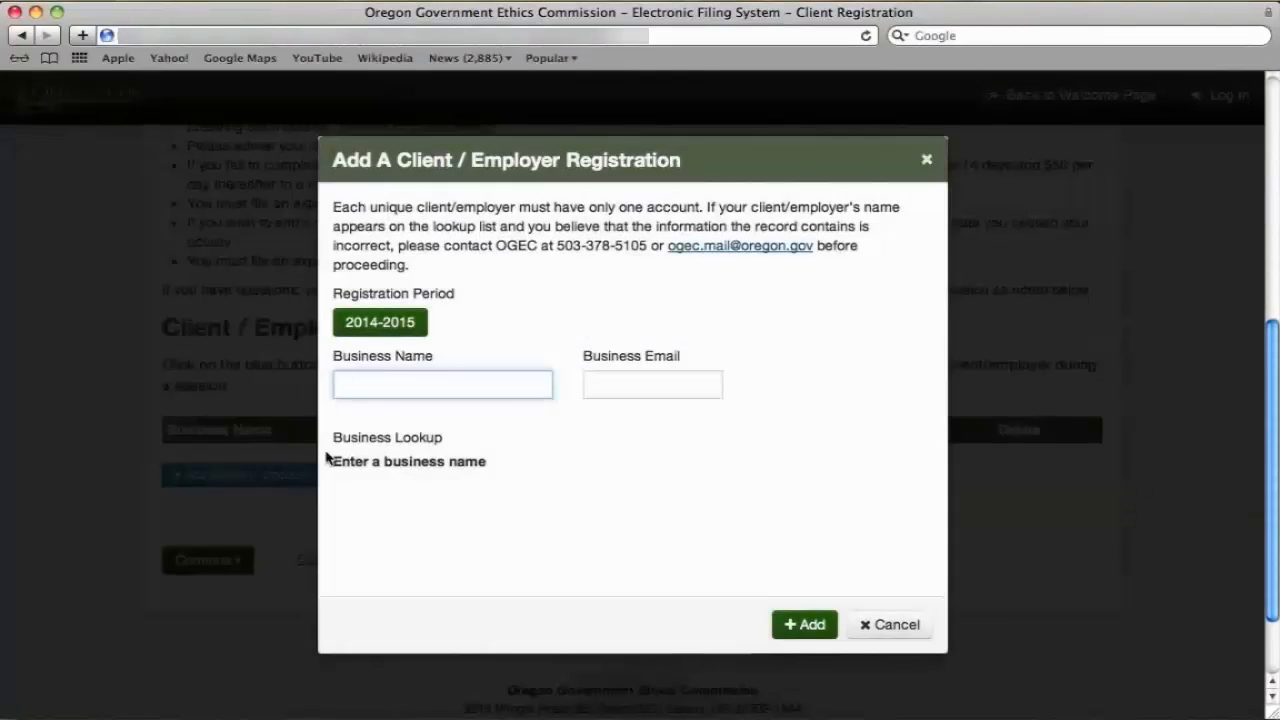
pyautogui.write('Sa')
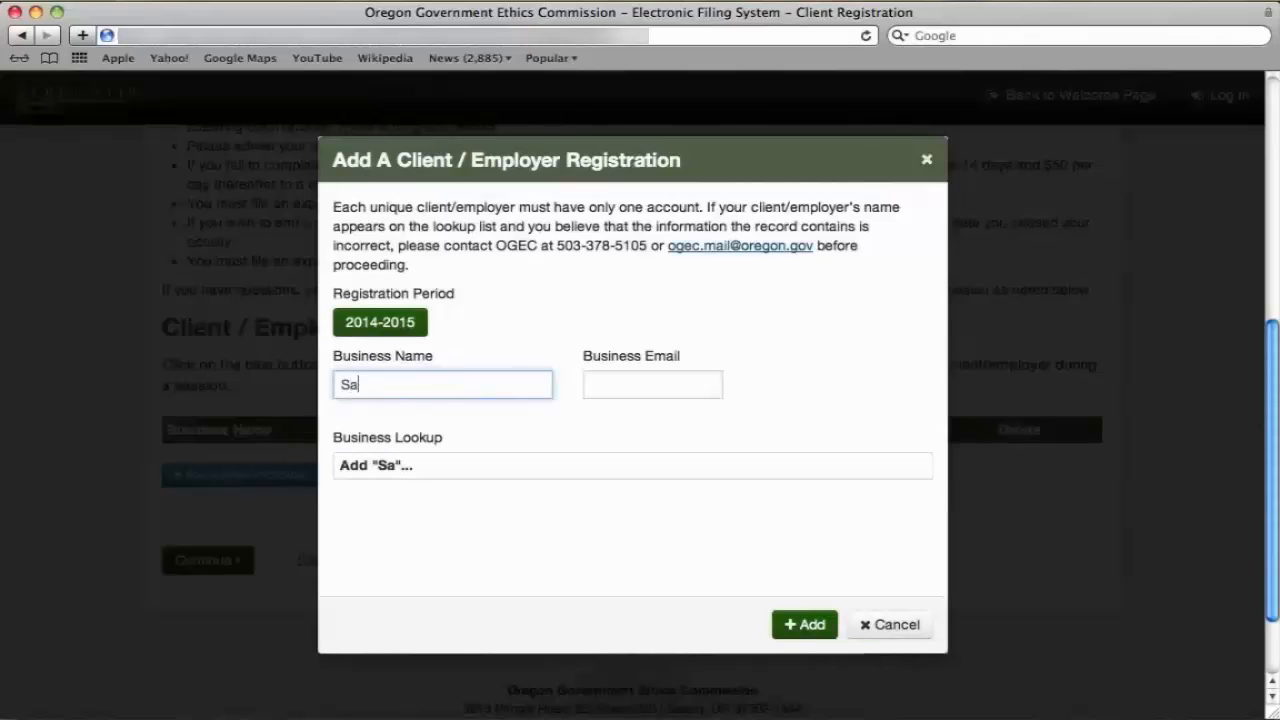
pyautogui.write('ve the P')
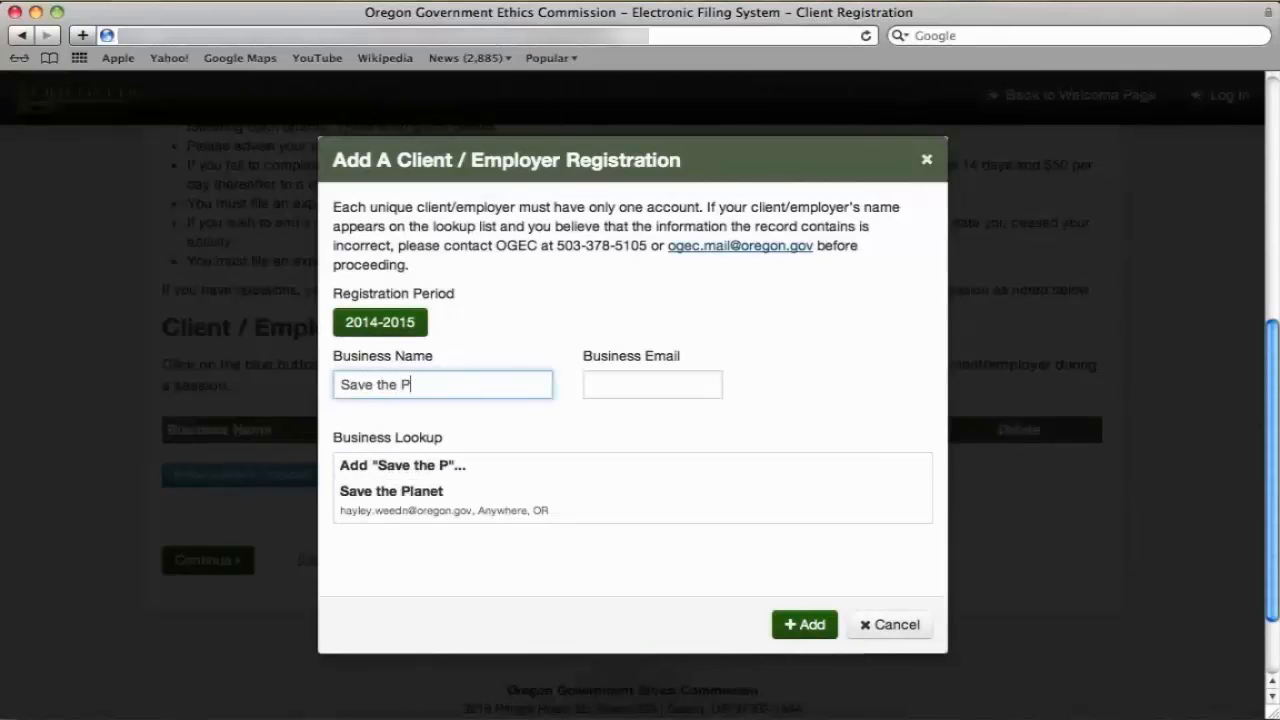
pyautogui.write('l')
pyautogui.click(467, 500)
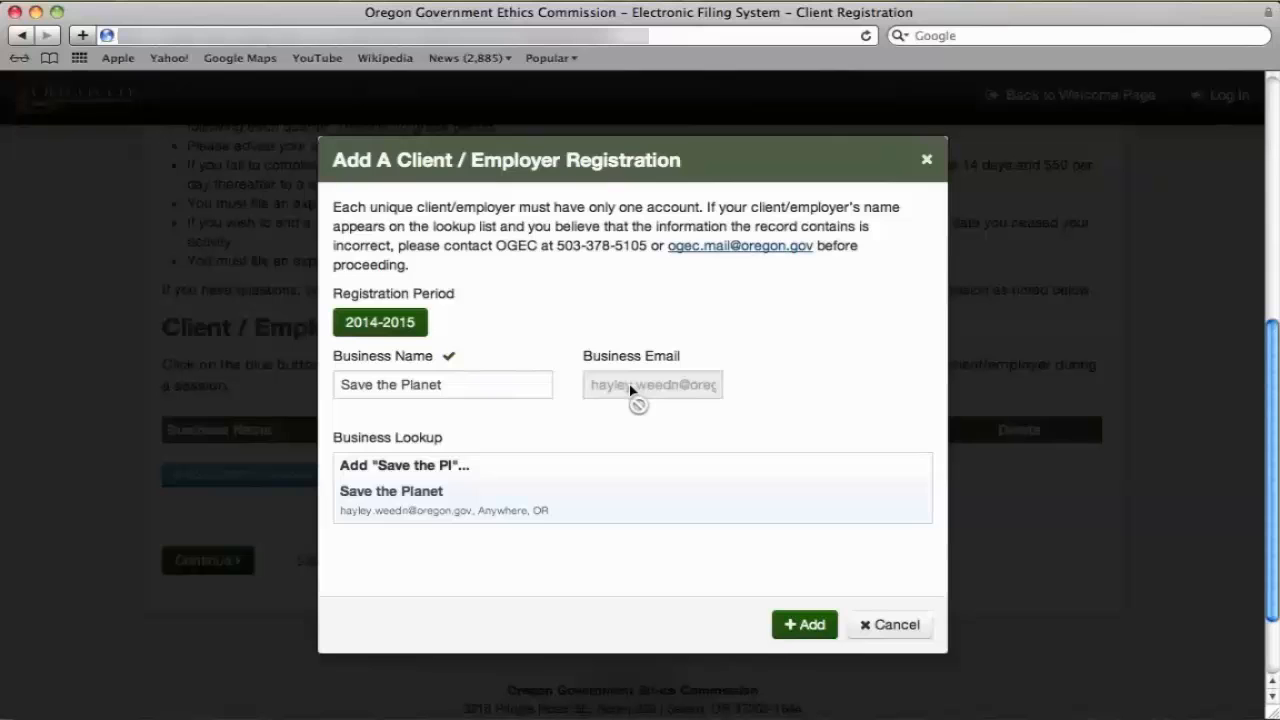
pyautogui.click(805, 624)
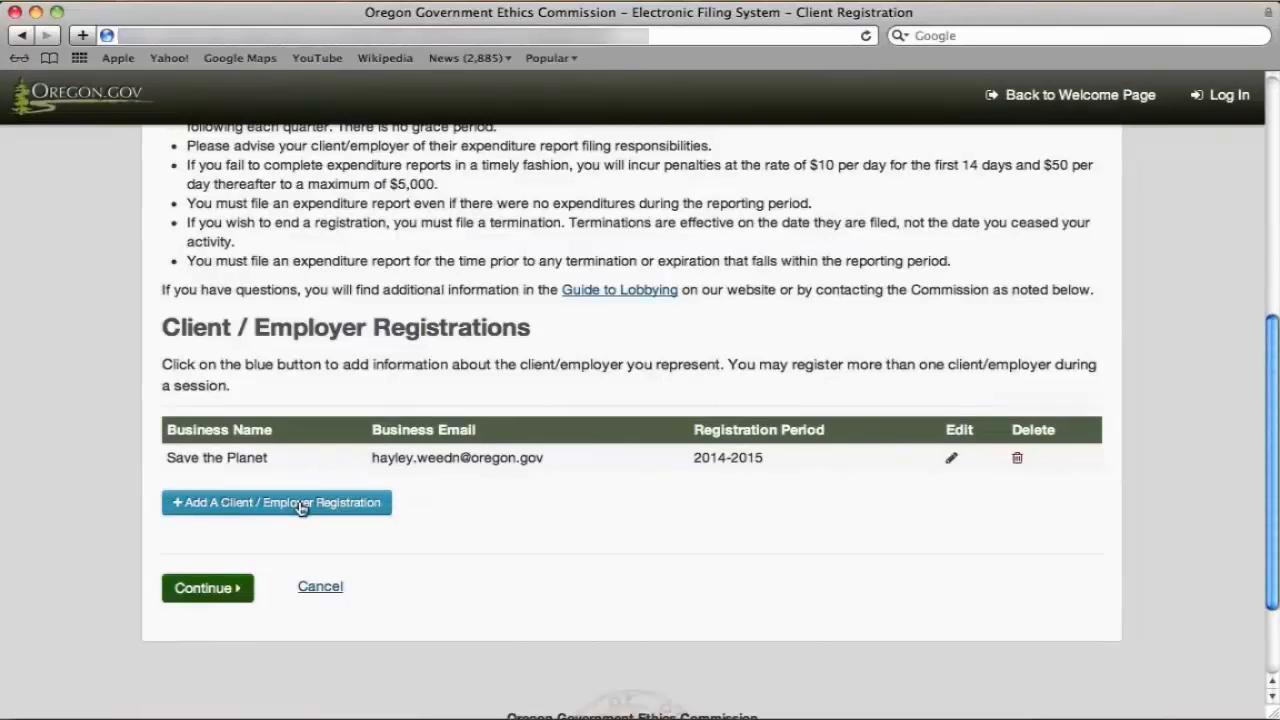
# On Verify Registration, enter the electronic signature, tick Confirmed, and submit.
pyautogui.click(208, 588)
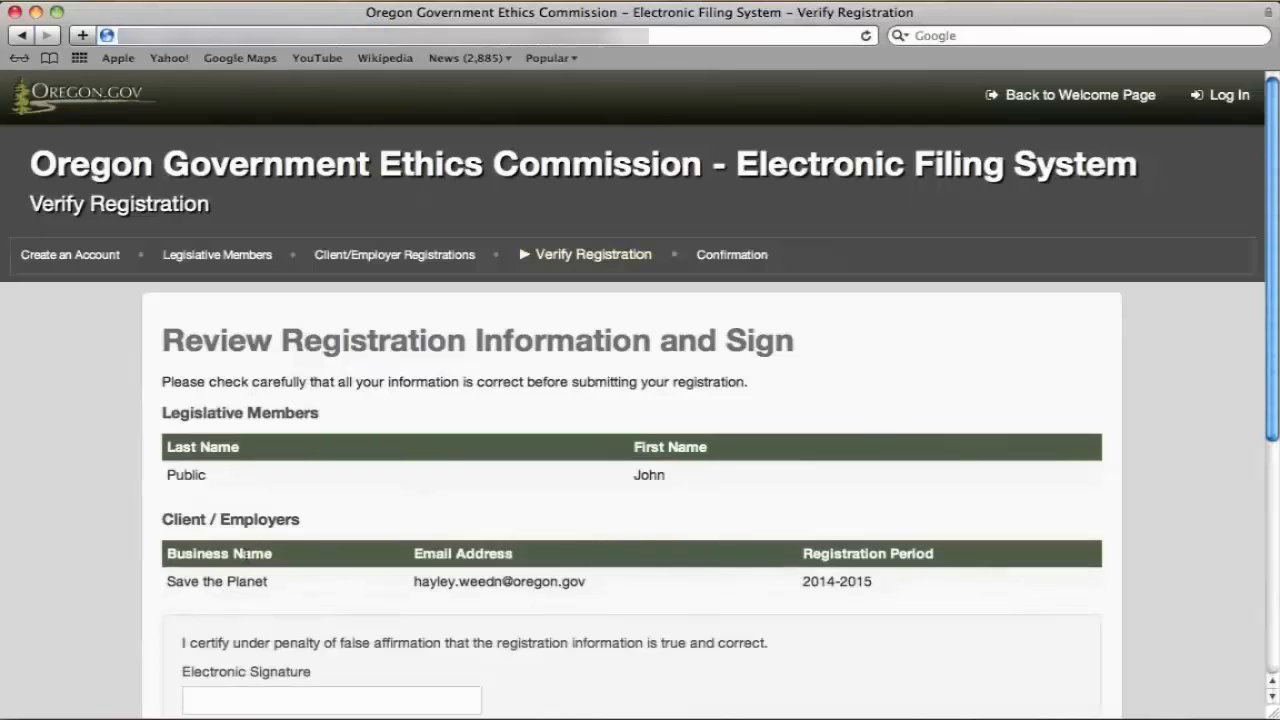
pyautogui.scroll(-2, 577, 490)
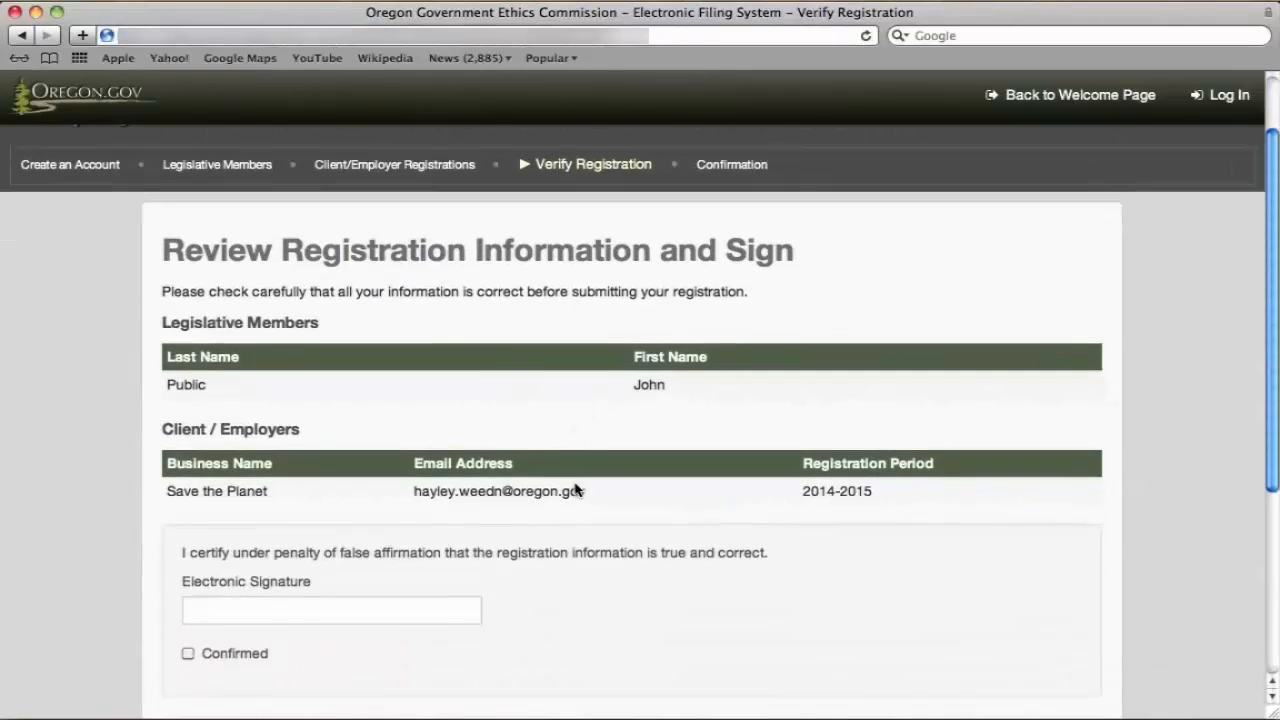
pyautogui.scroll(-3, 575, 490)
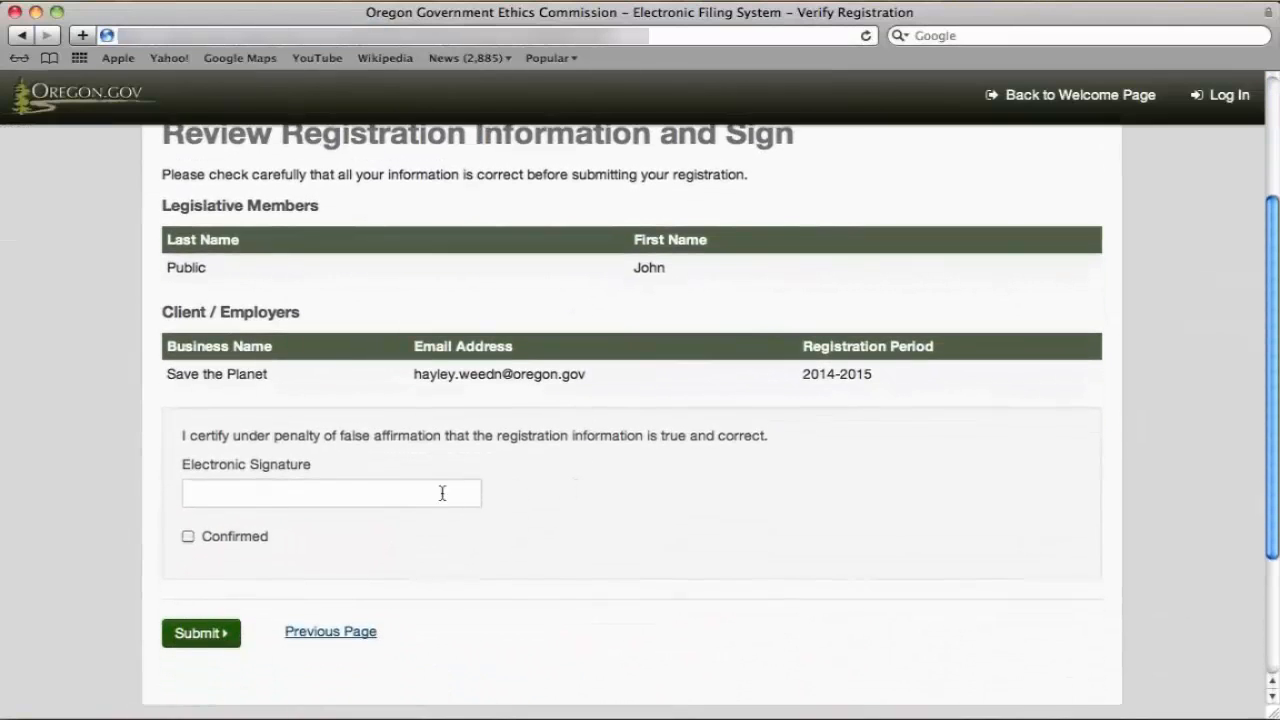
pyautogui.click(442, 493)
pyautogui.write('Janet D')
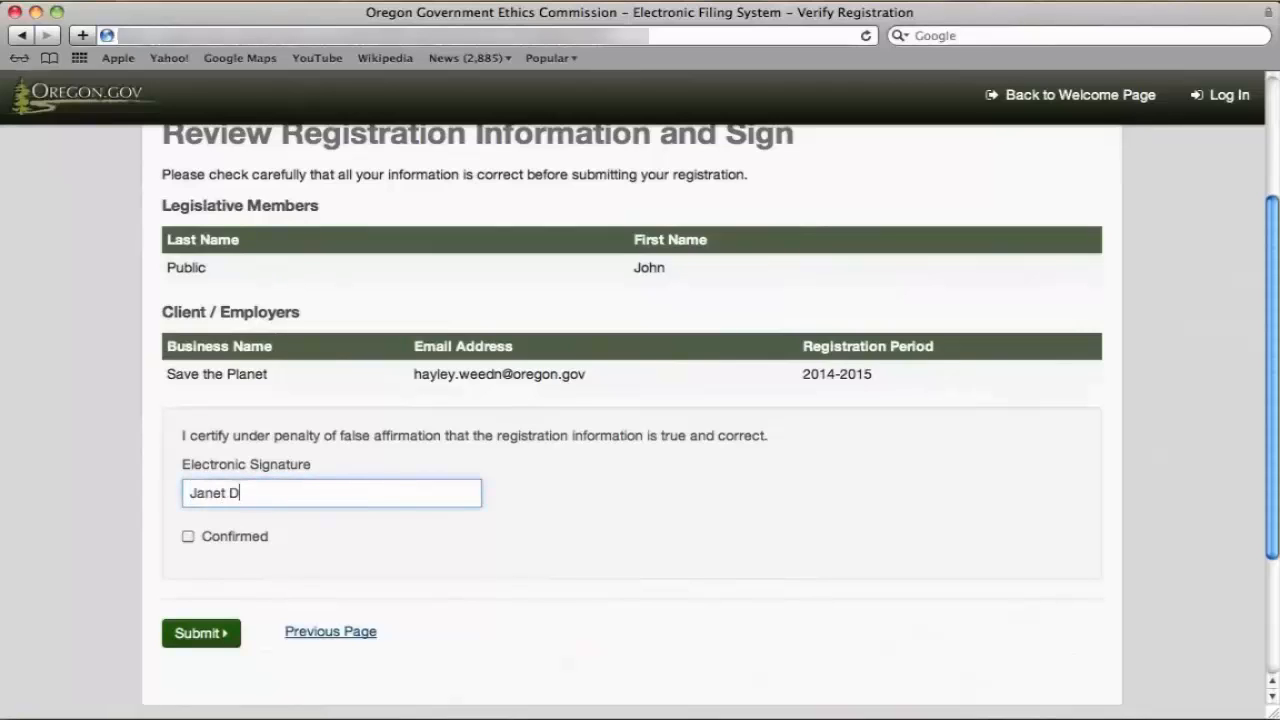
pyautogui.write('oe')
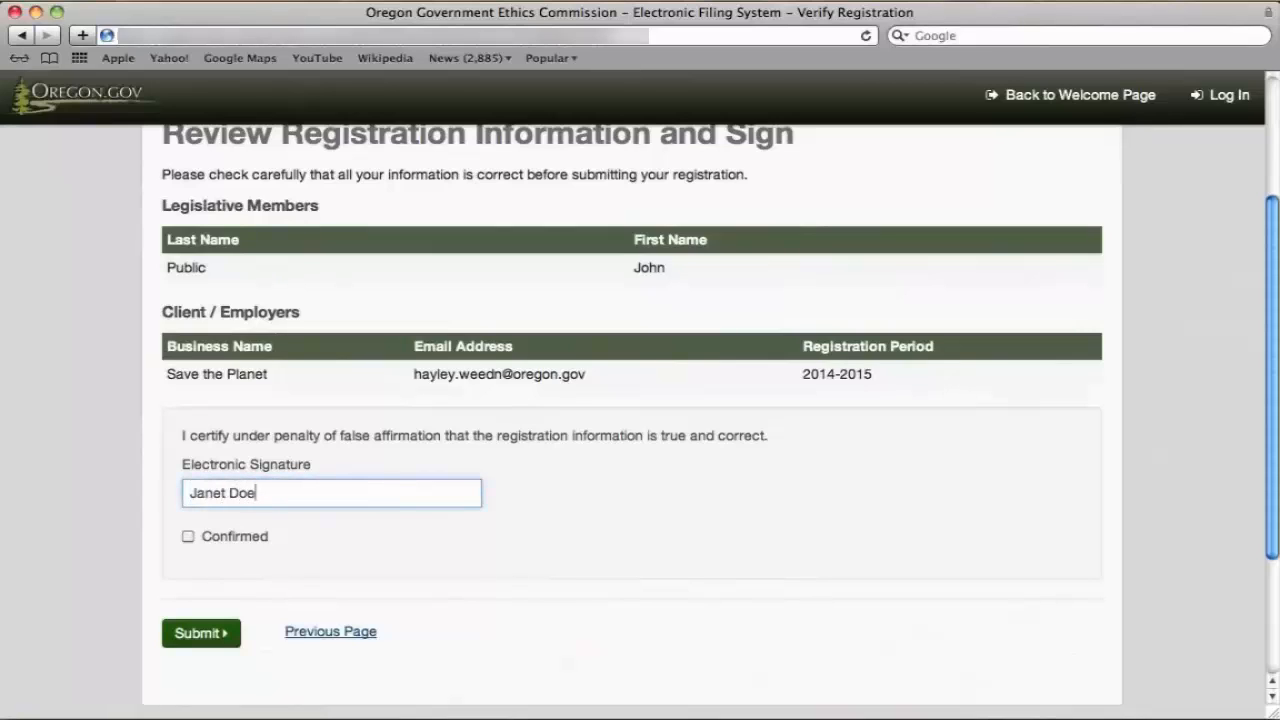
pyautogui.click(189, 538)
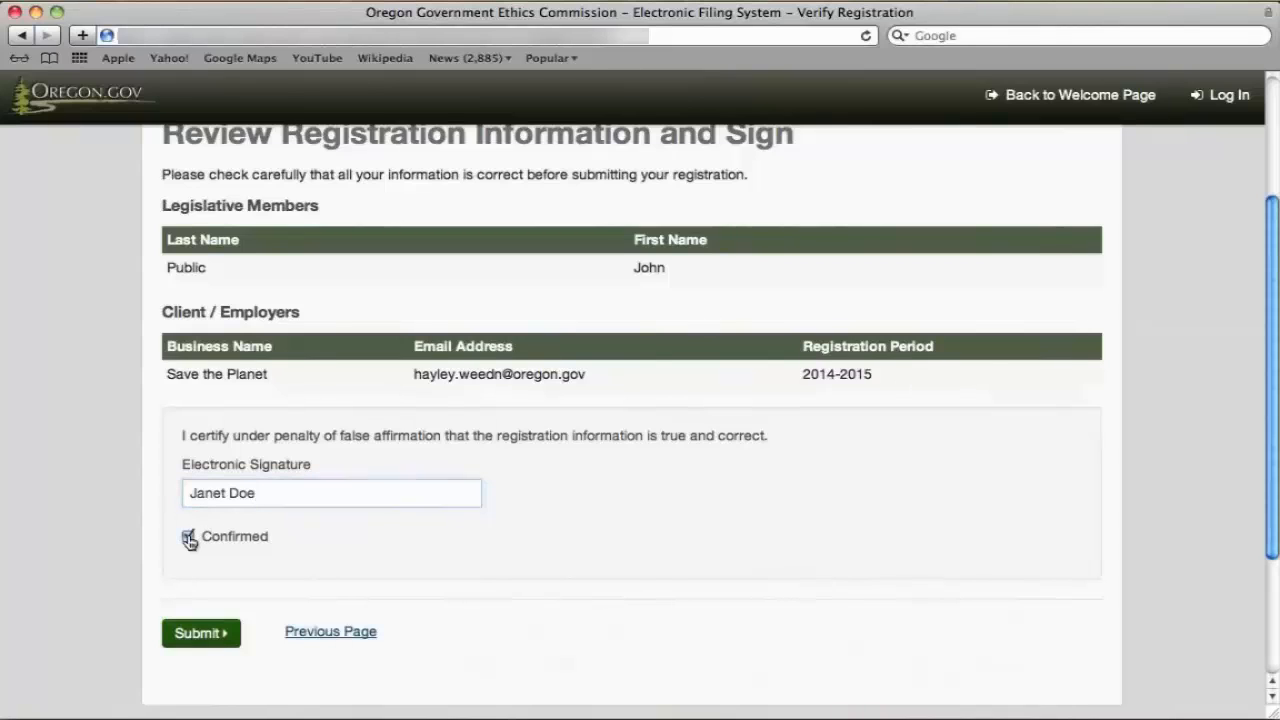
pyautogui.click(221, 643)
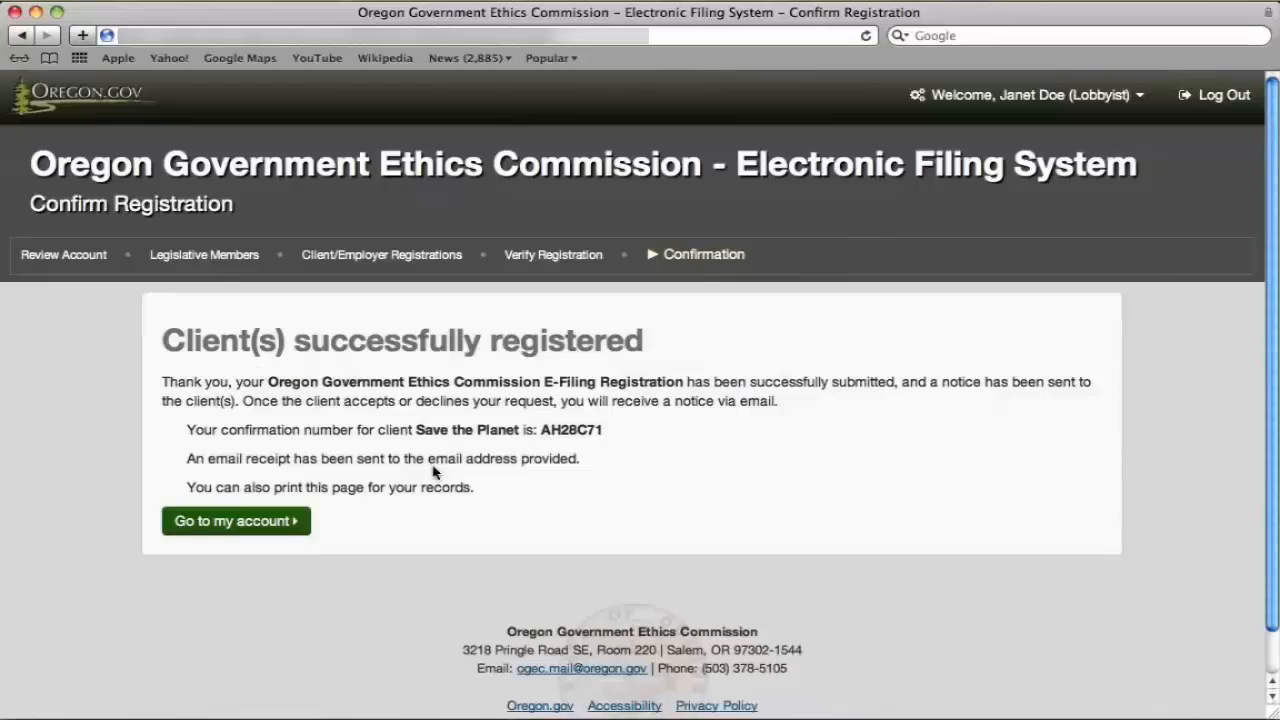
# Go to the lobbyist account home from the registration confirmation.
pyautogui.click(284, 524)
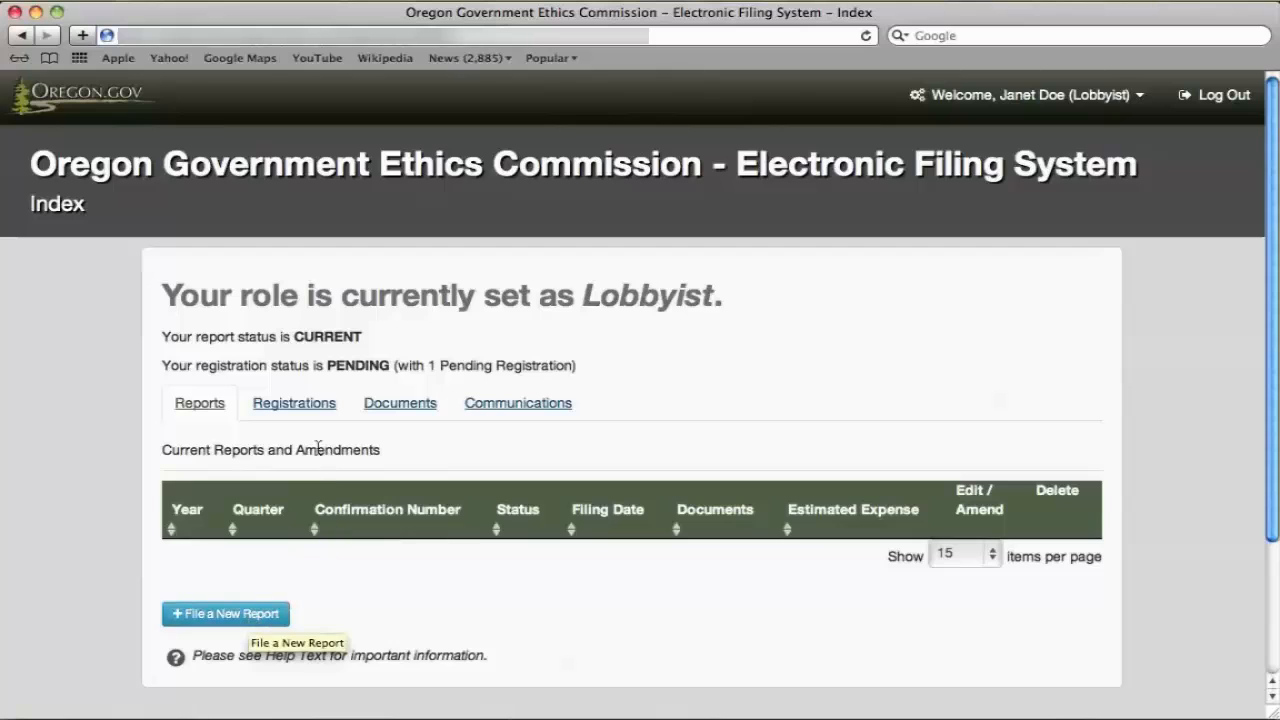
# Browse the Registrations, Documents and Communications tabs, then return to Registrations.
pyautogui.click(302, 406)
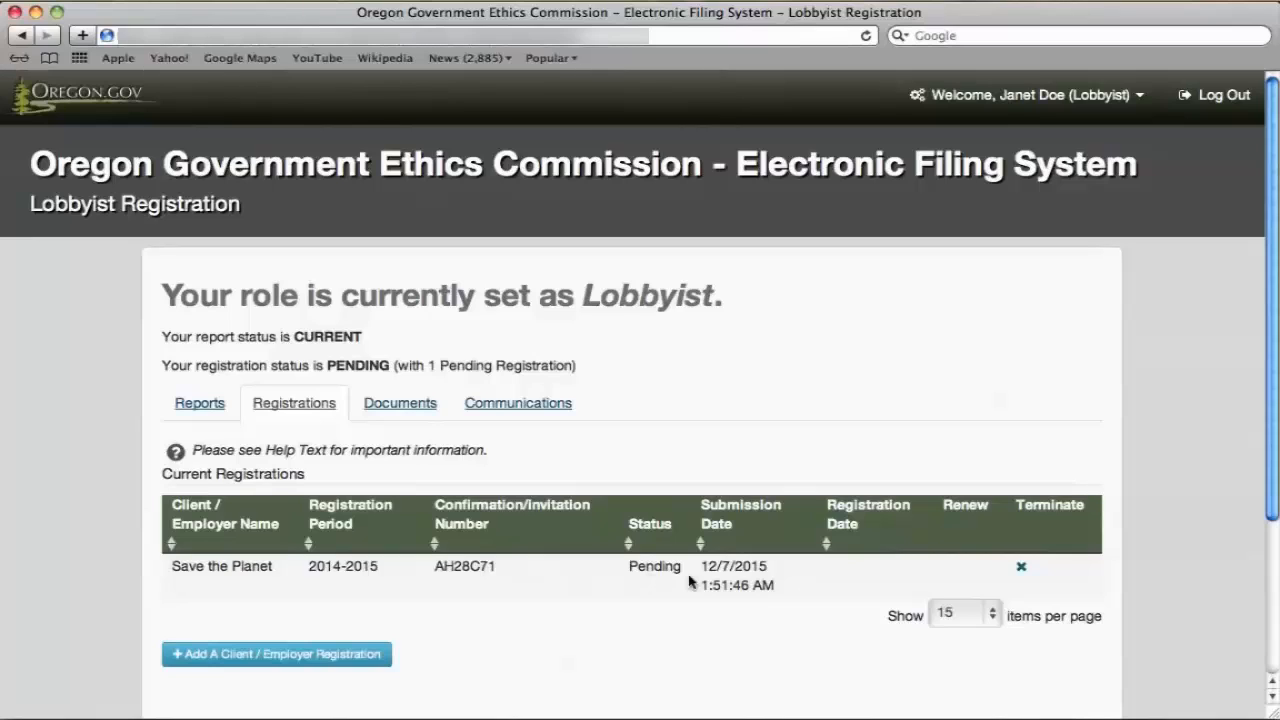
pyautogui.click(406, 408)
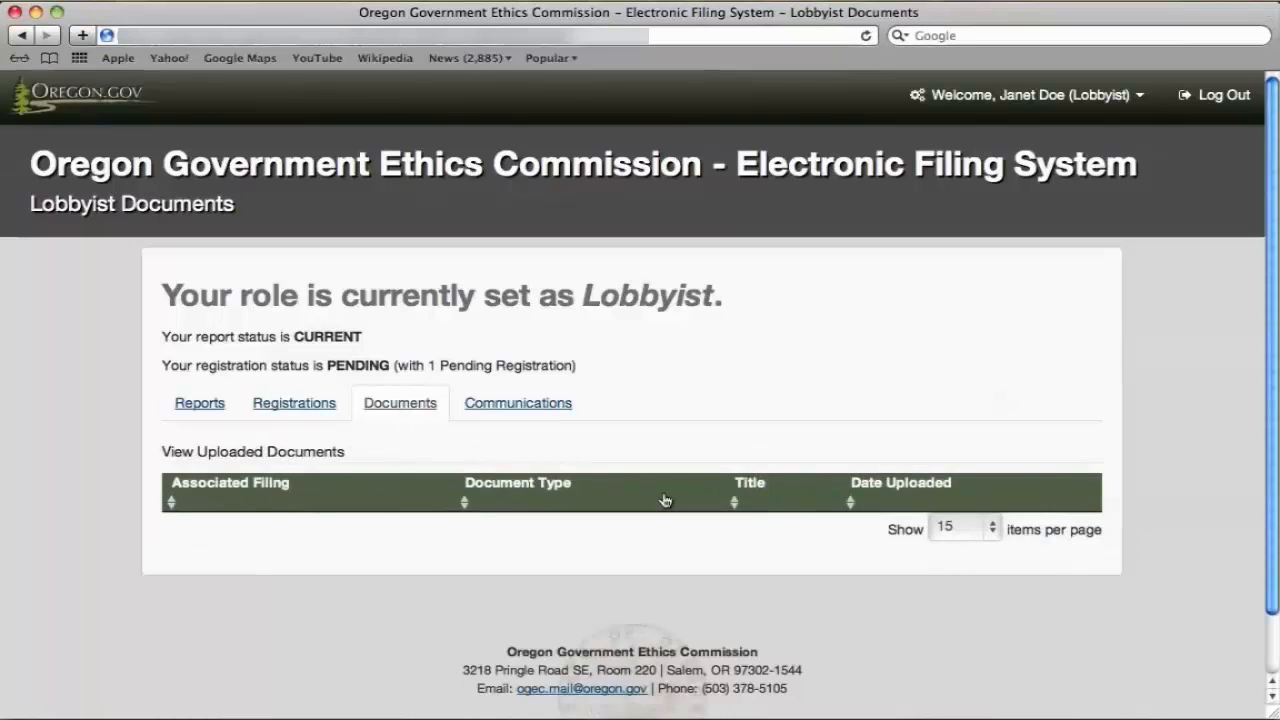
pyautogui.click(560, 410)
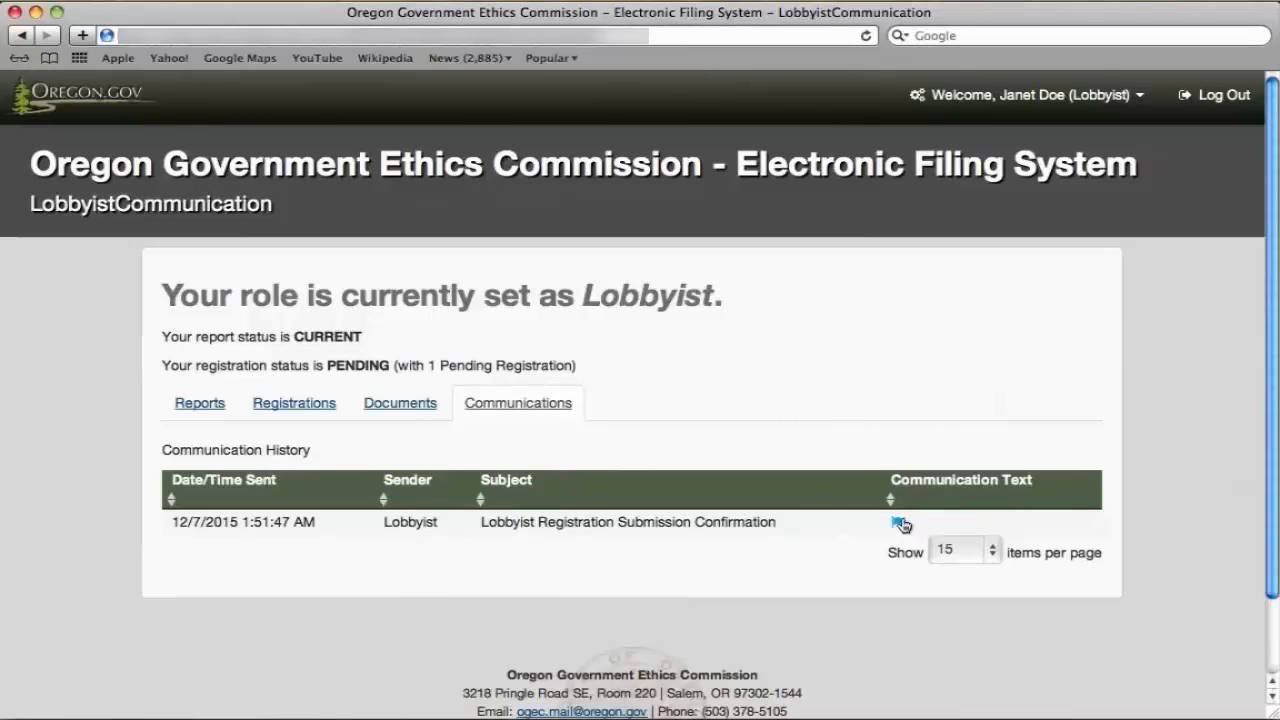
pyautogui.click(320, 405)
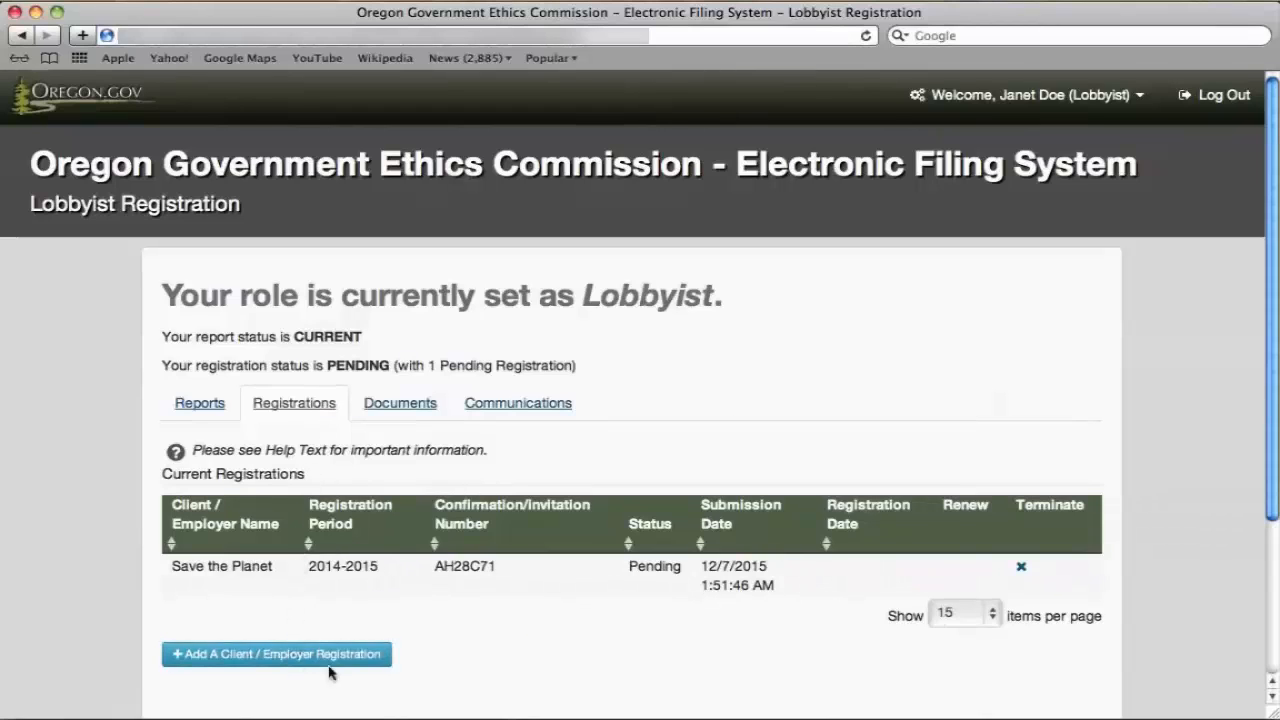
# Add a new client named Willamette Valley Trade Association with its business e-mail.
pyautogui.click(205, 662)
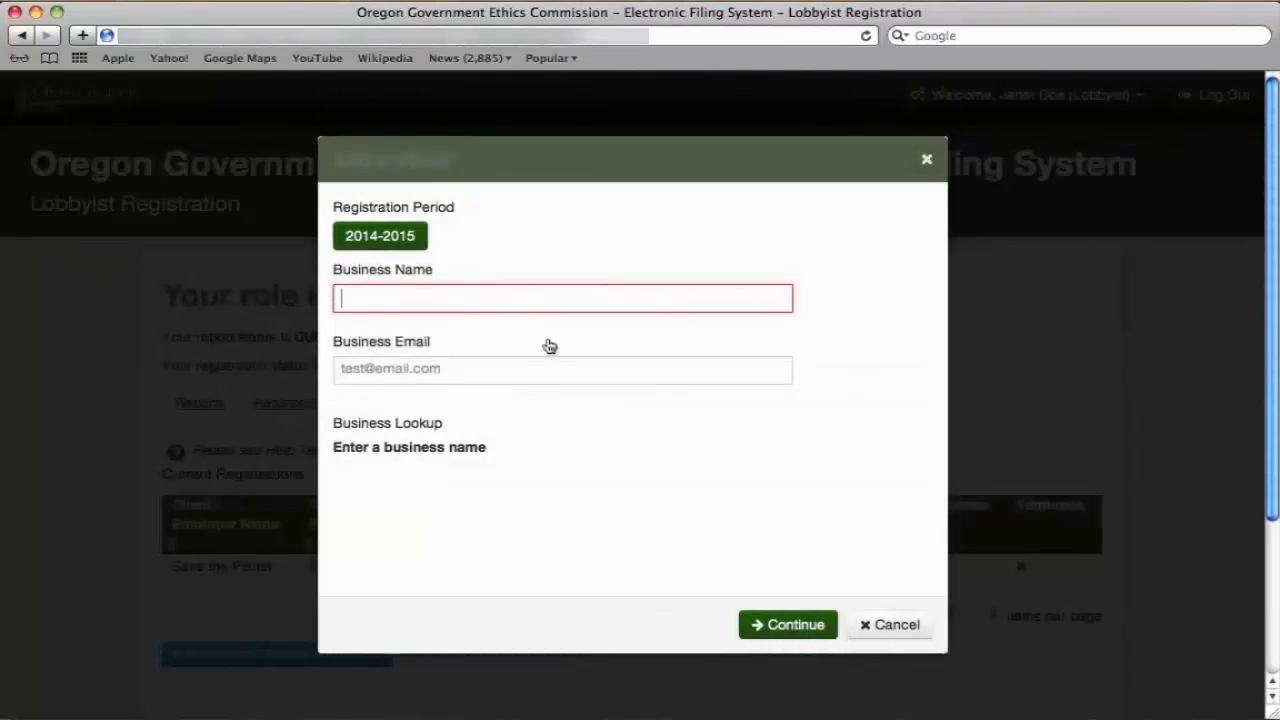
pyautogui.click(540, 298)
pyautogui.write('Wi')
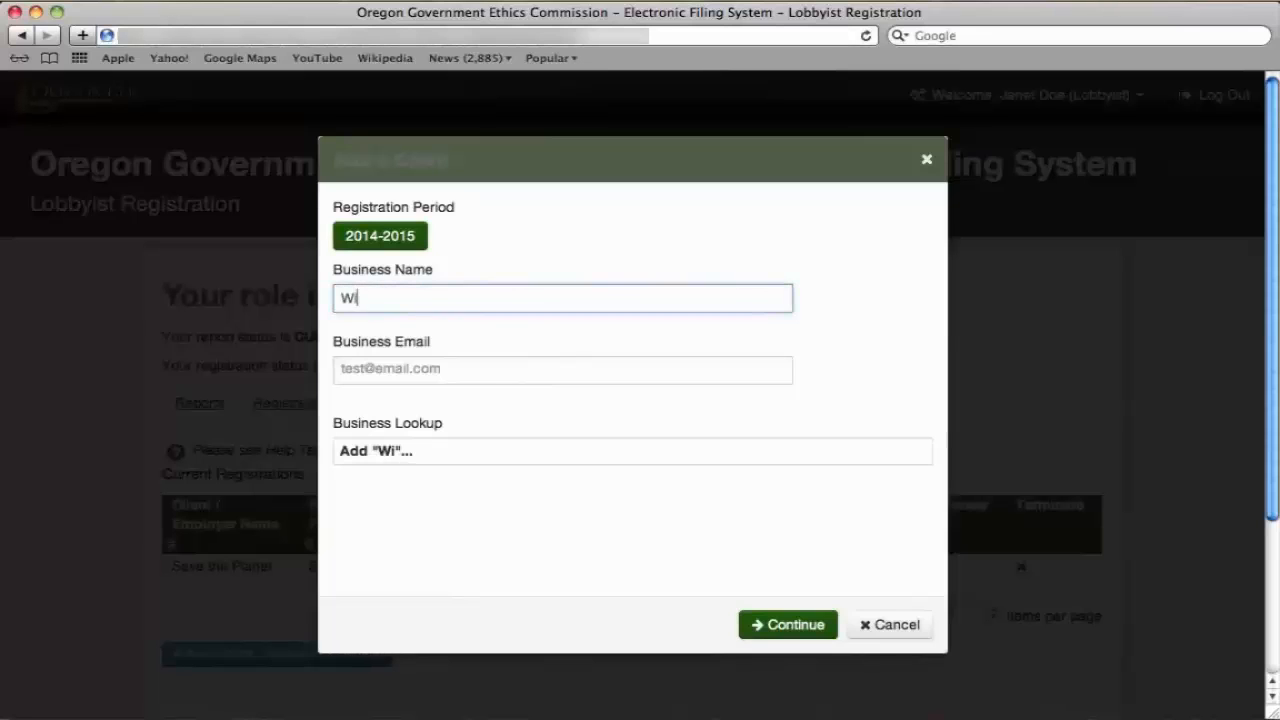
pyautogui.write('llamette Val')
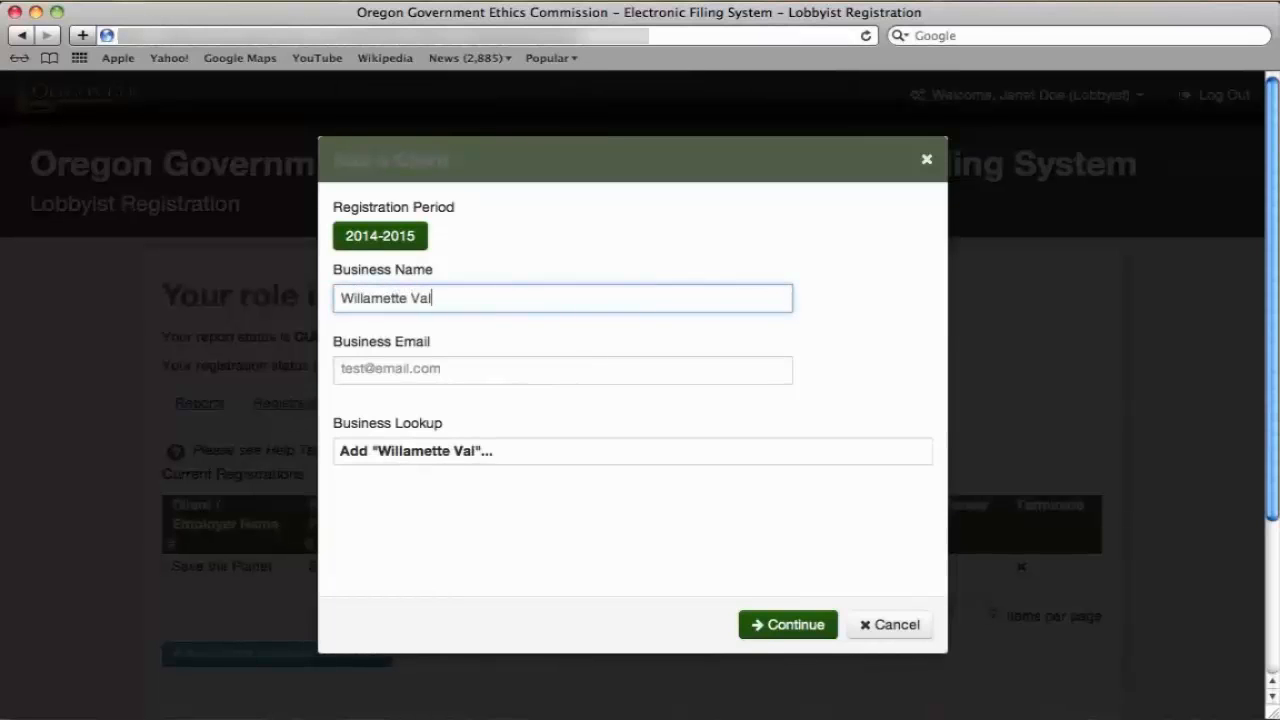
pyautogui.write('ley Trade Association')
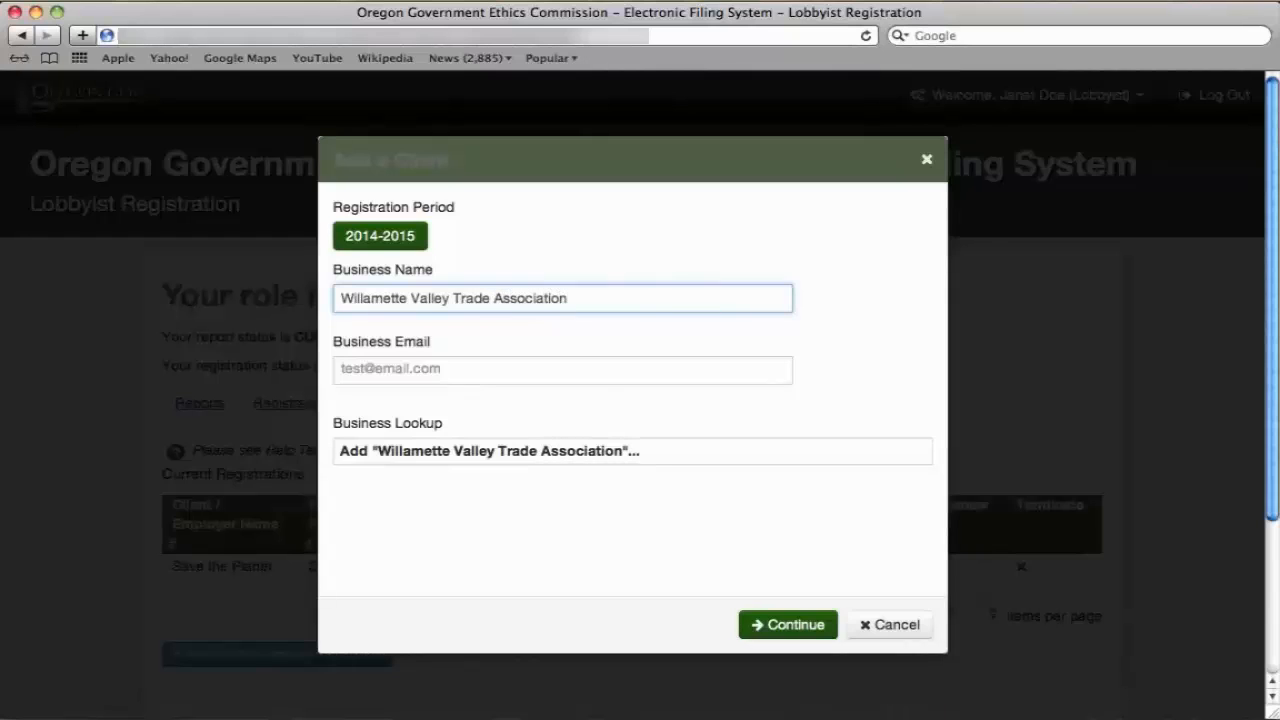
pyautogui.press('Tab')
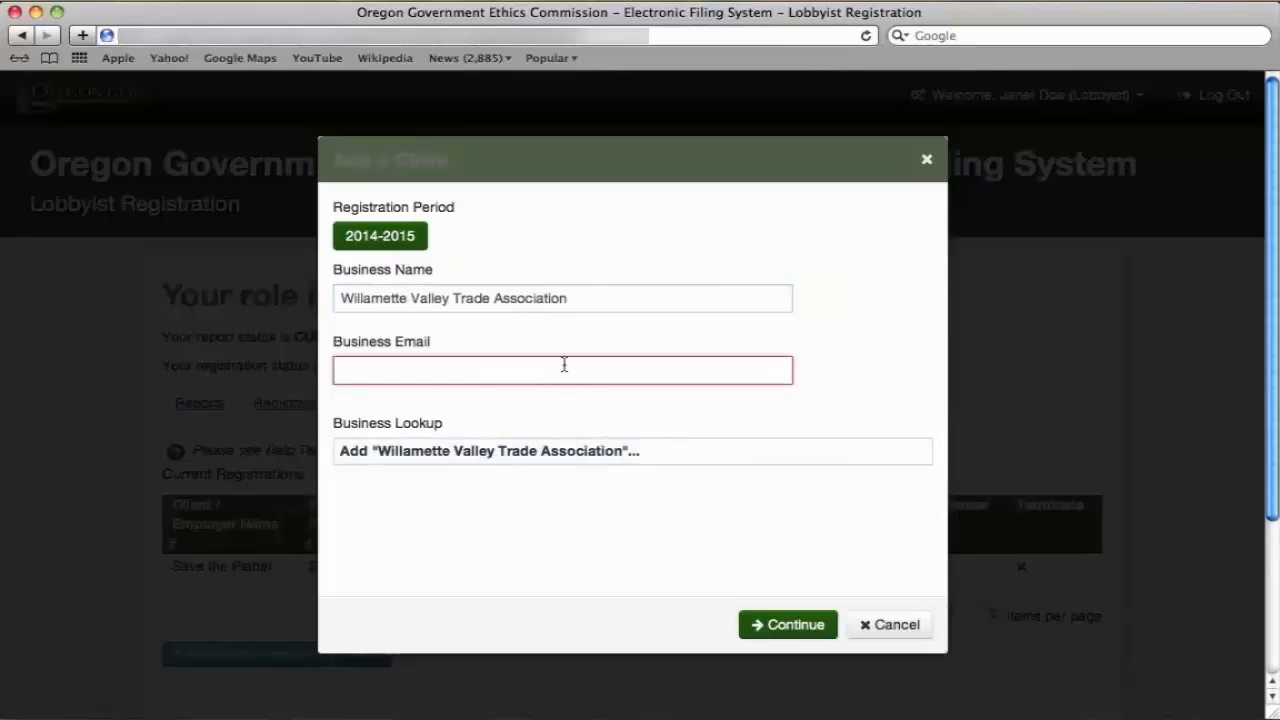
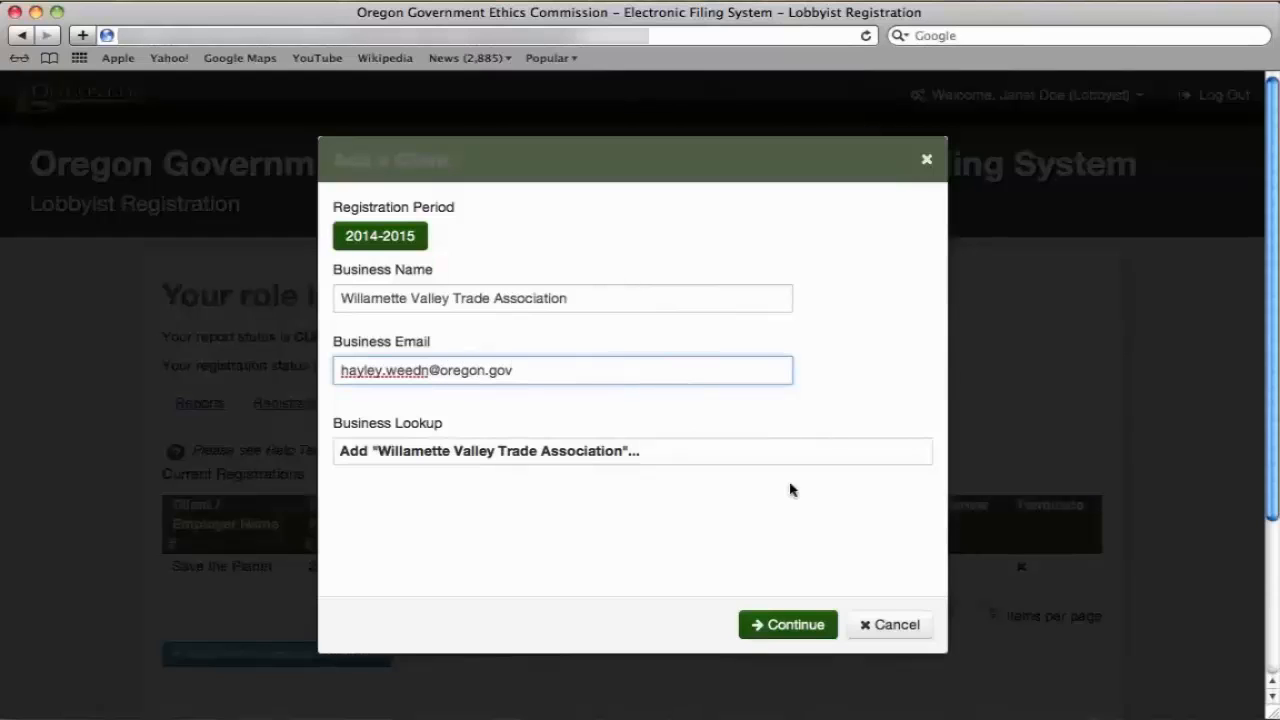
# Sign the invitation electronically, tick Confirmed, and save the client.
pyautogui.click(791, 626)
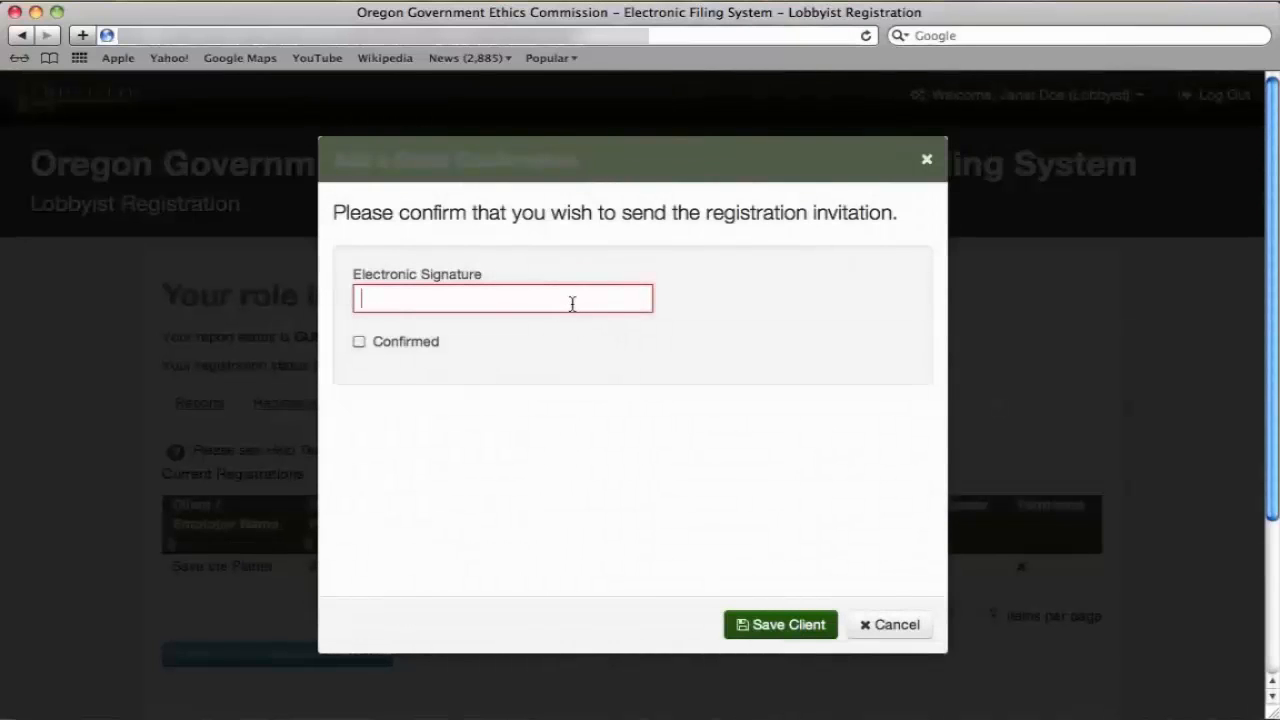
pyautogui.write('Janet D')
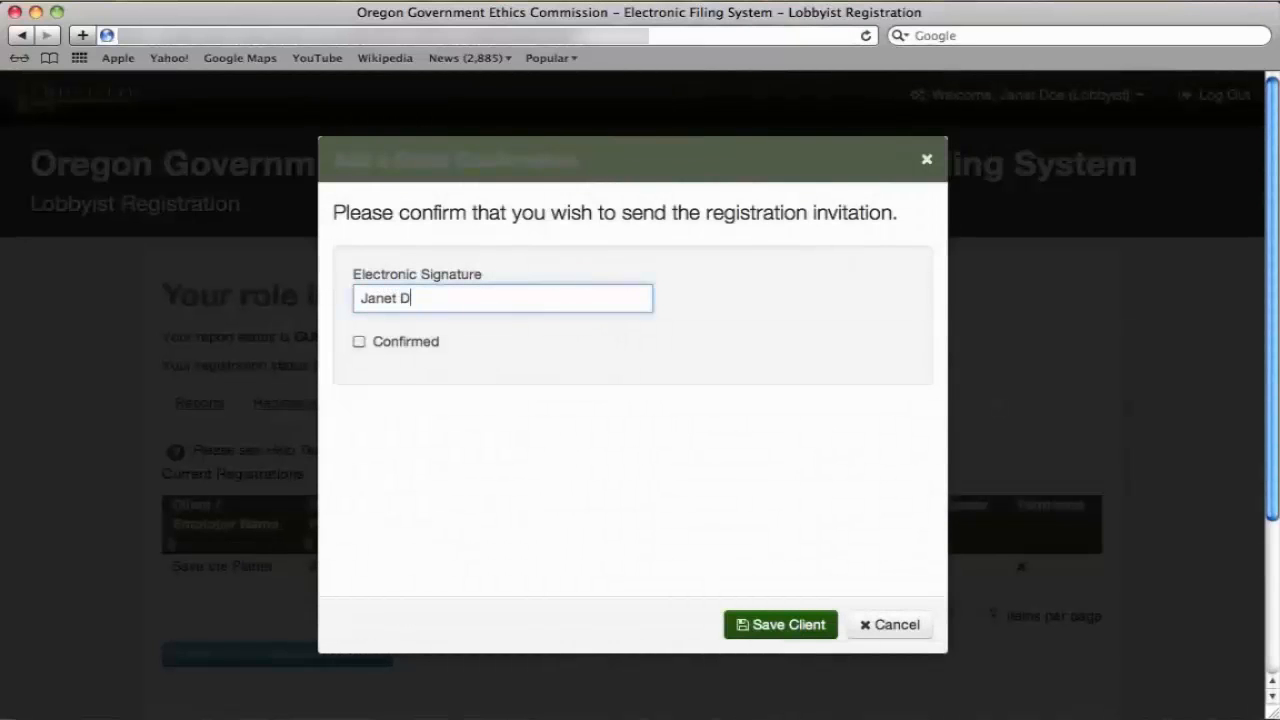
pyautogui.write('oe')
pyautogui.click(358, 343)
pyautogui.click(806, 626)
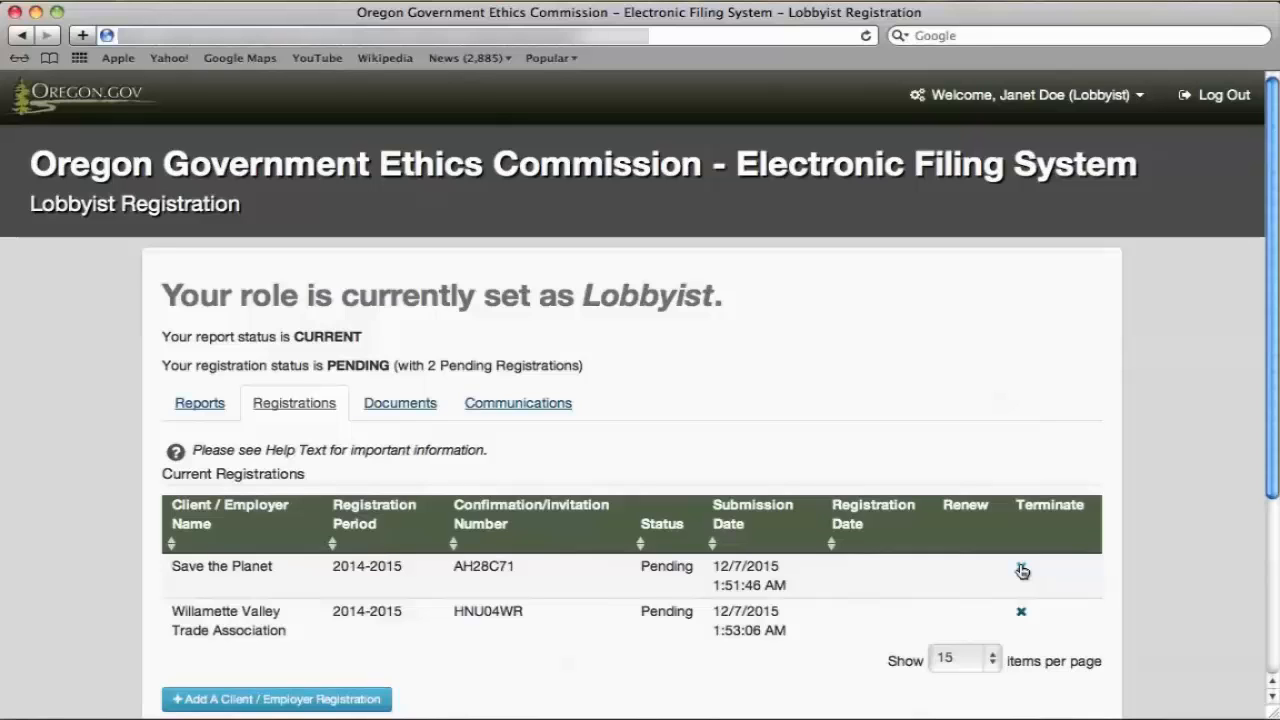
# Visit Account Home and then the Edit My Profile page from the Welcome menu.
pyautogui.scroll(-2, 518, 674)
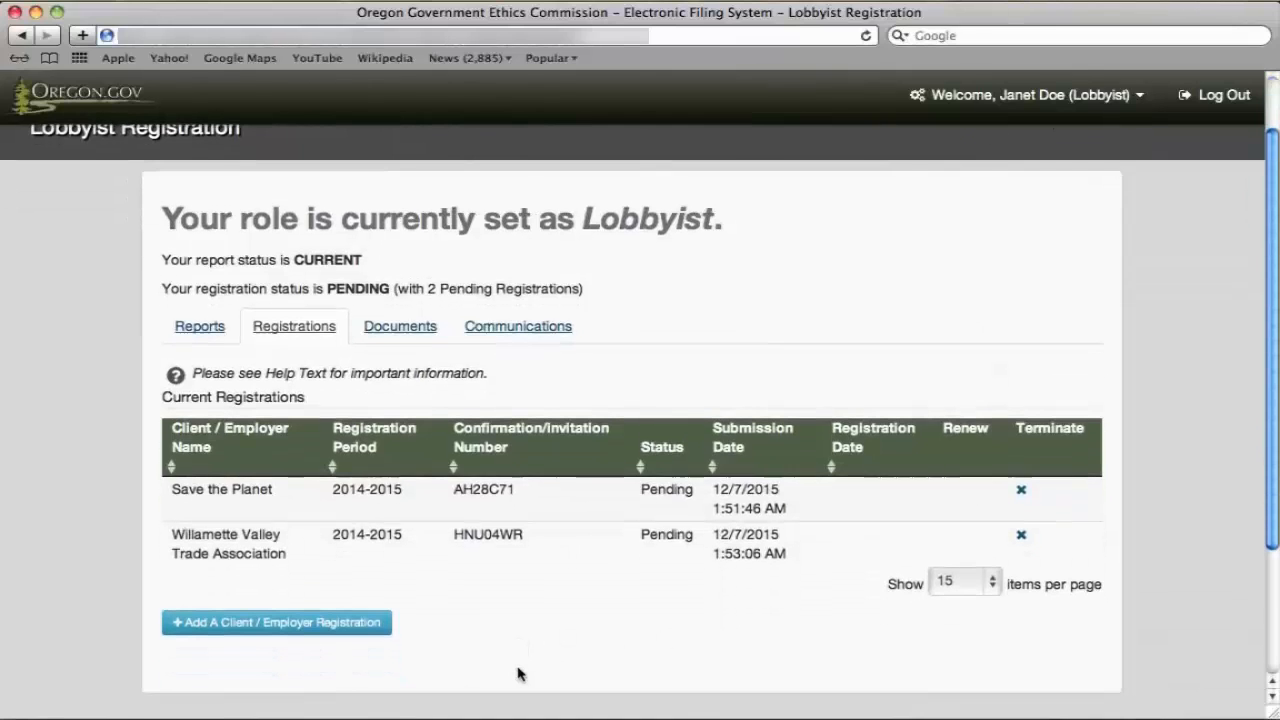
pyautogui.click(1066, 96)
pyautogui.click(1043, 134)
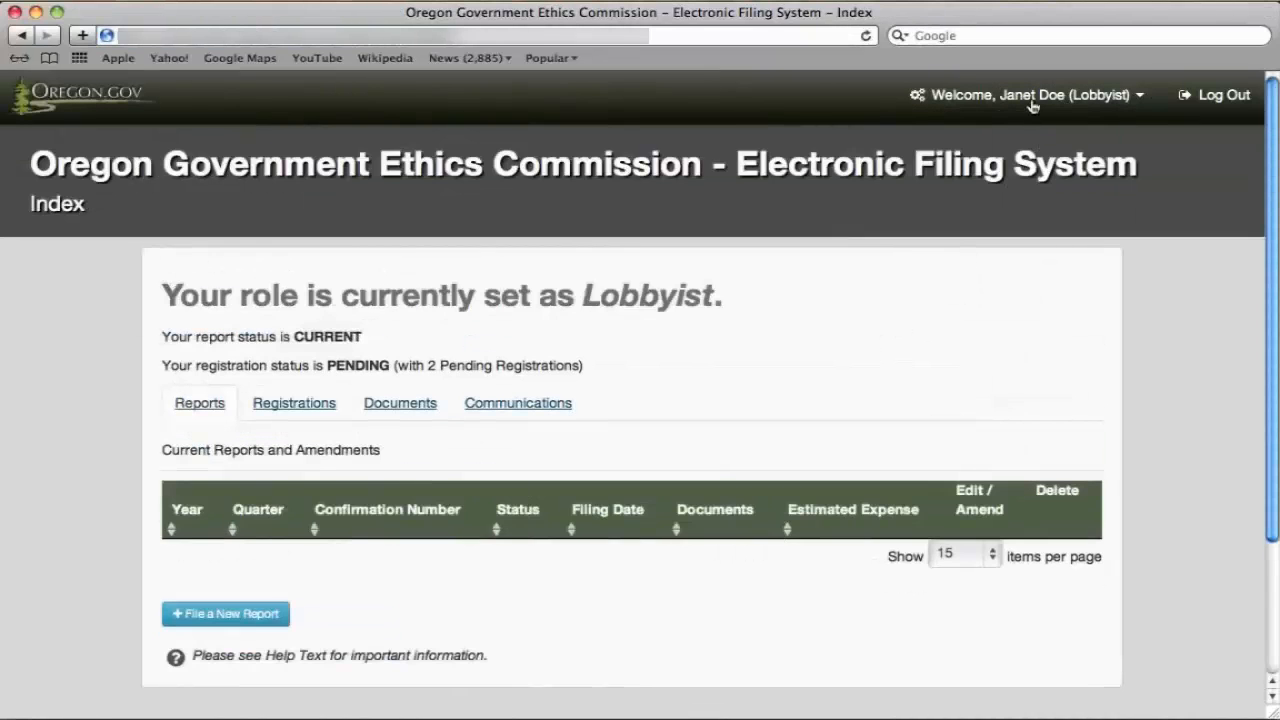
pyautogui.click(1032, 104)
pyautogui.click(1031, 161)
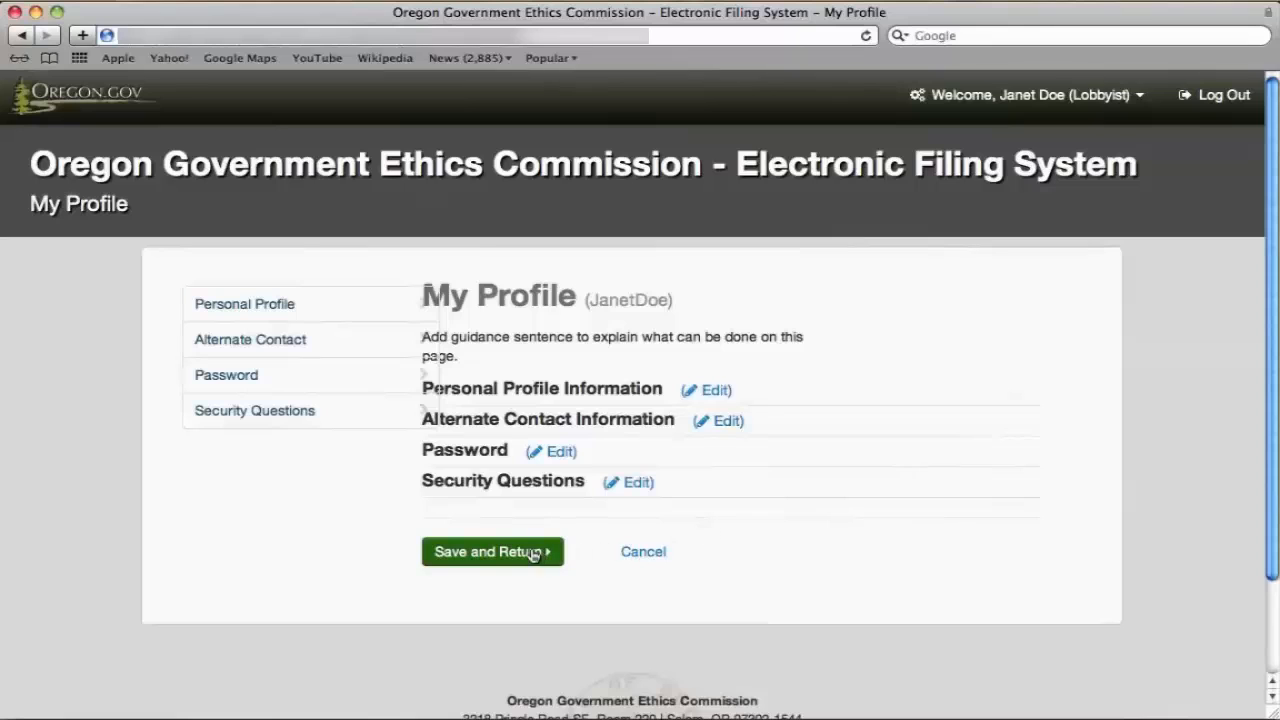
# Open Edit Lobbyist Profile, then Switch Roles to show the Choose Role page.
pyautogui.click(1081, 96)
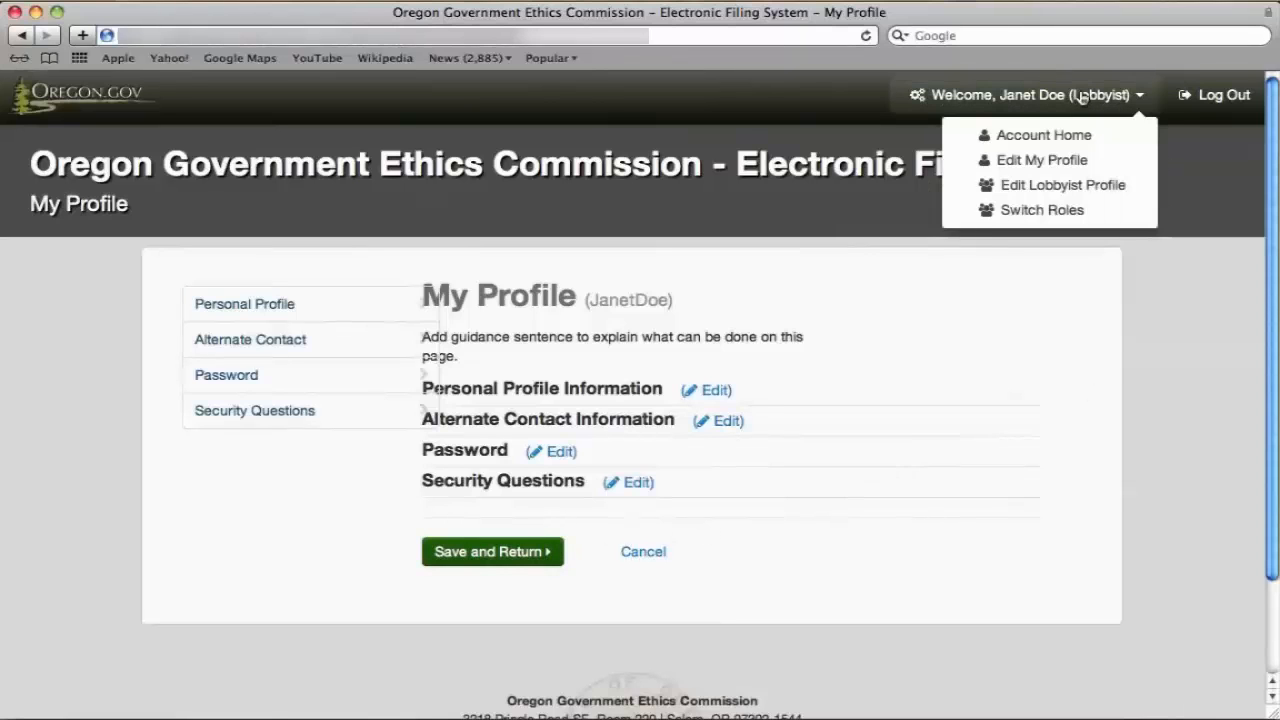
pyautogui.click(1072, 184)
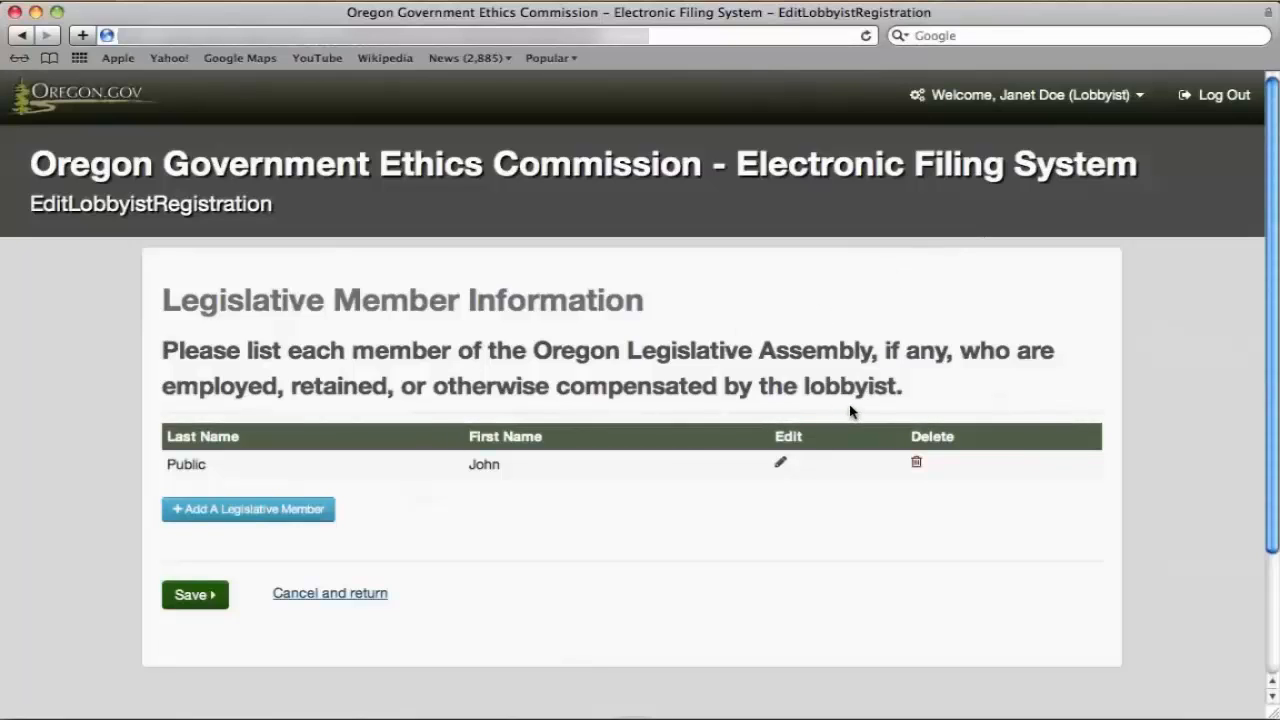
pyautogui.click(1080, 97)
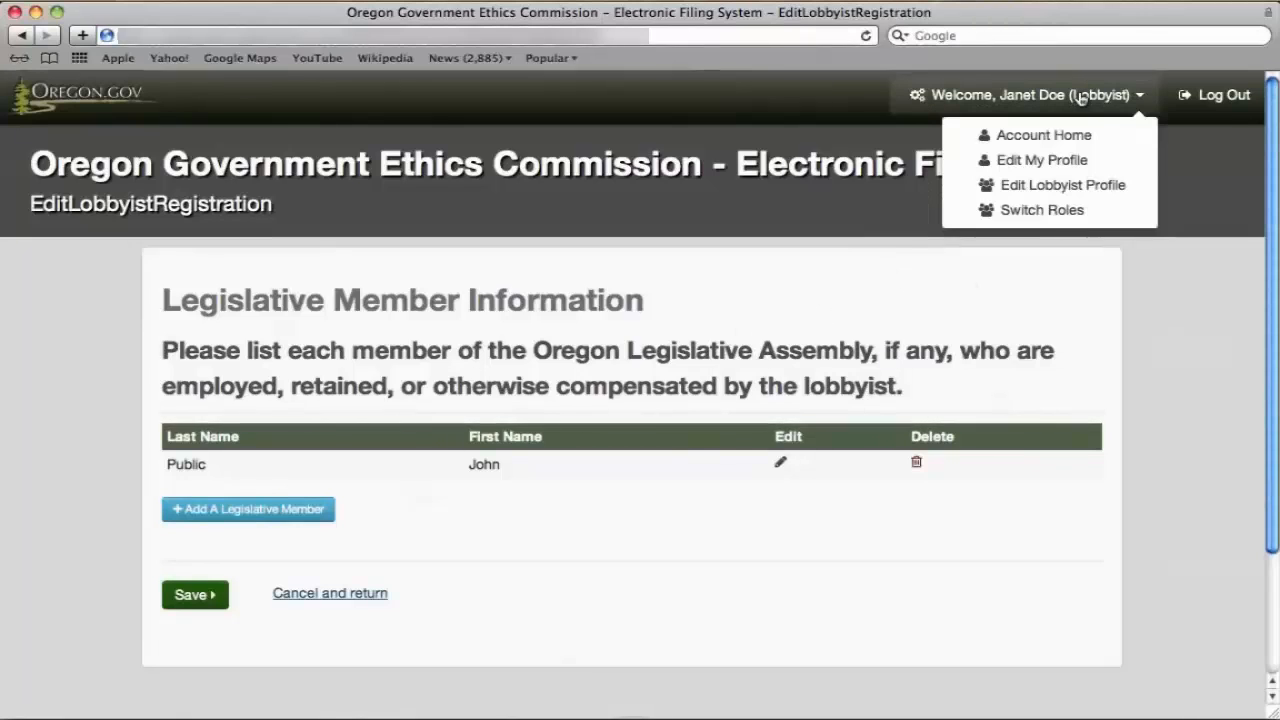
pyautogui.click(1041, 210)
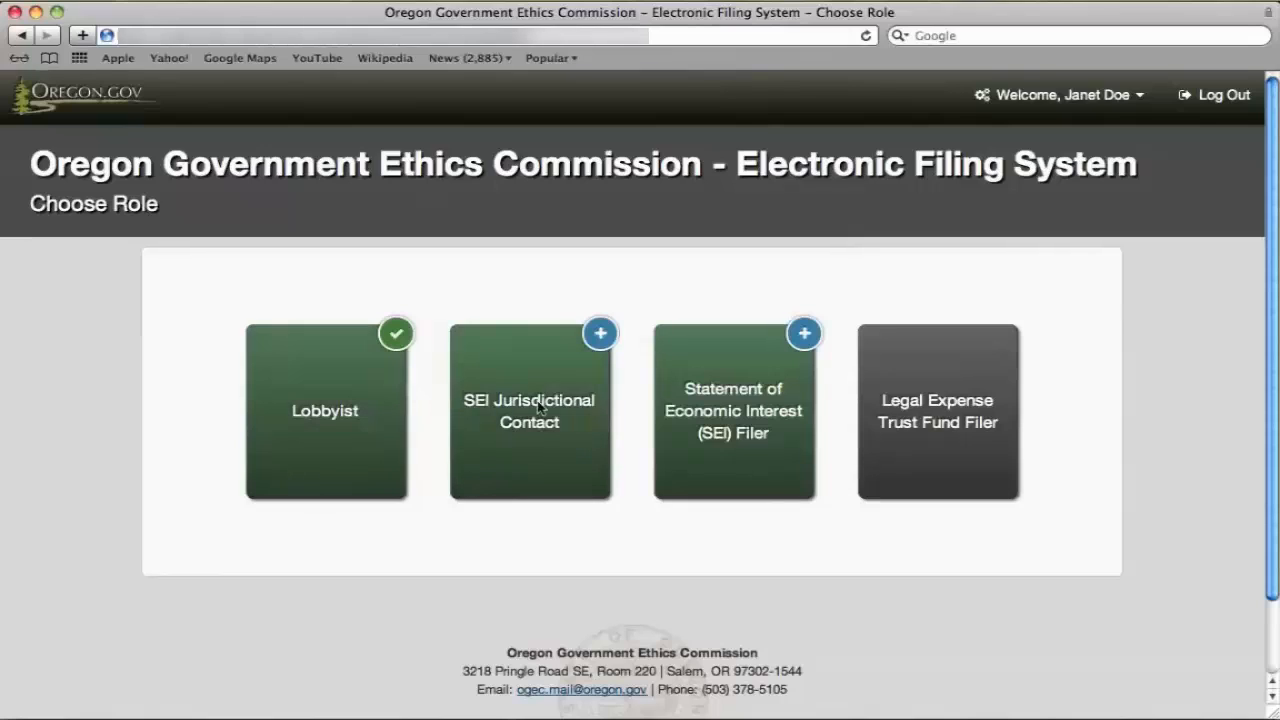
# Log out of the filing system and read the Save the Planet invitation's accept/decline links.
pyautogui.click(1228, 97)
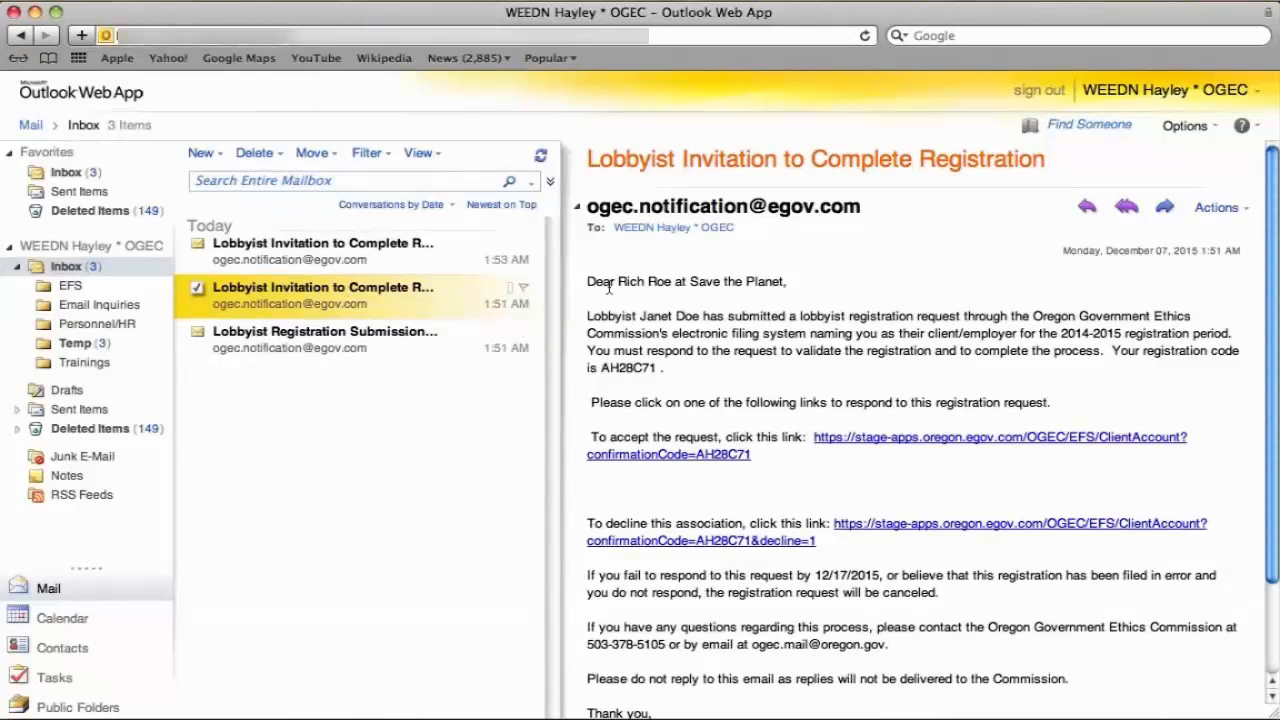
pyautogui.scroll(-2, 705, 377)
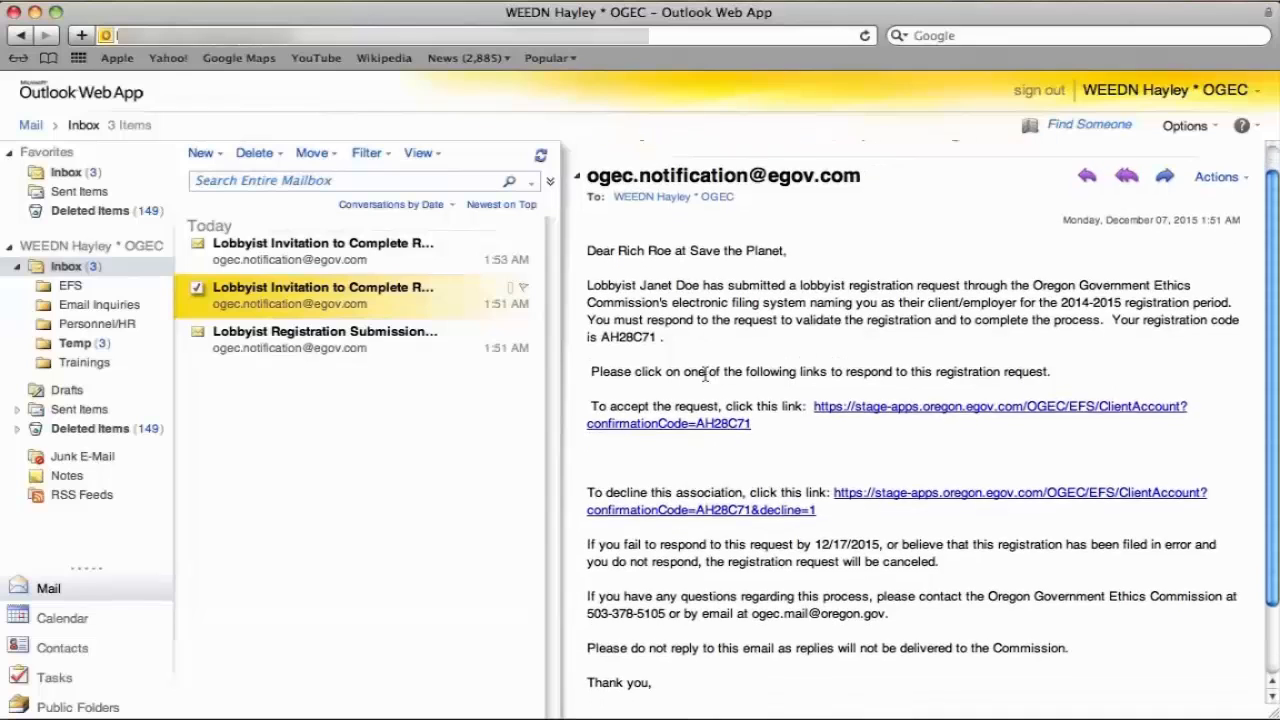
pyautogui.scroll(-3, 705, 377)
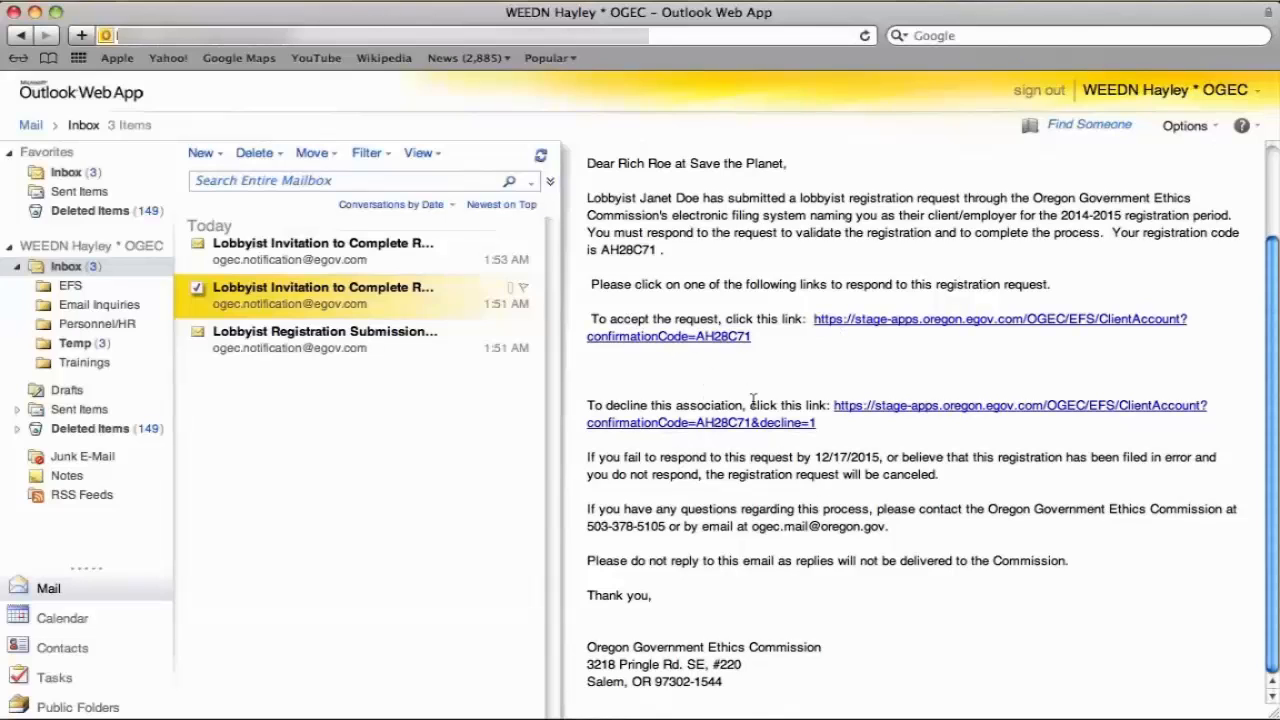
# Decline the Save the Planet request, entering the lobbyist's electronic signature and ticking Confirmed.
pyautogui.click(869, 411)
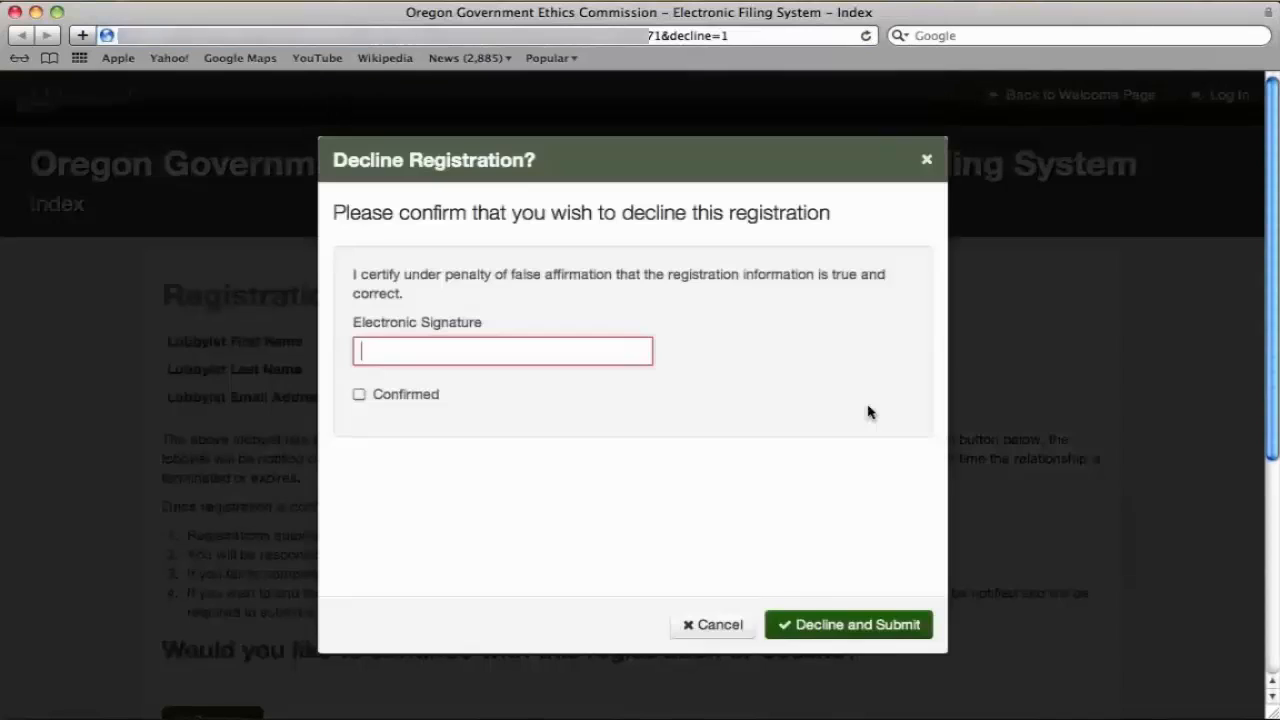
pyautogui.click(586, 357)
pyautogui.write('Rich Roe')
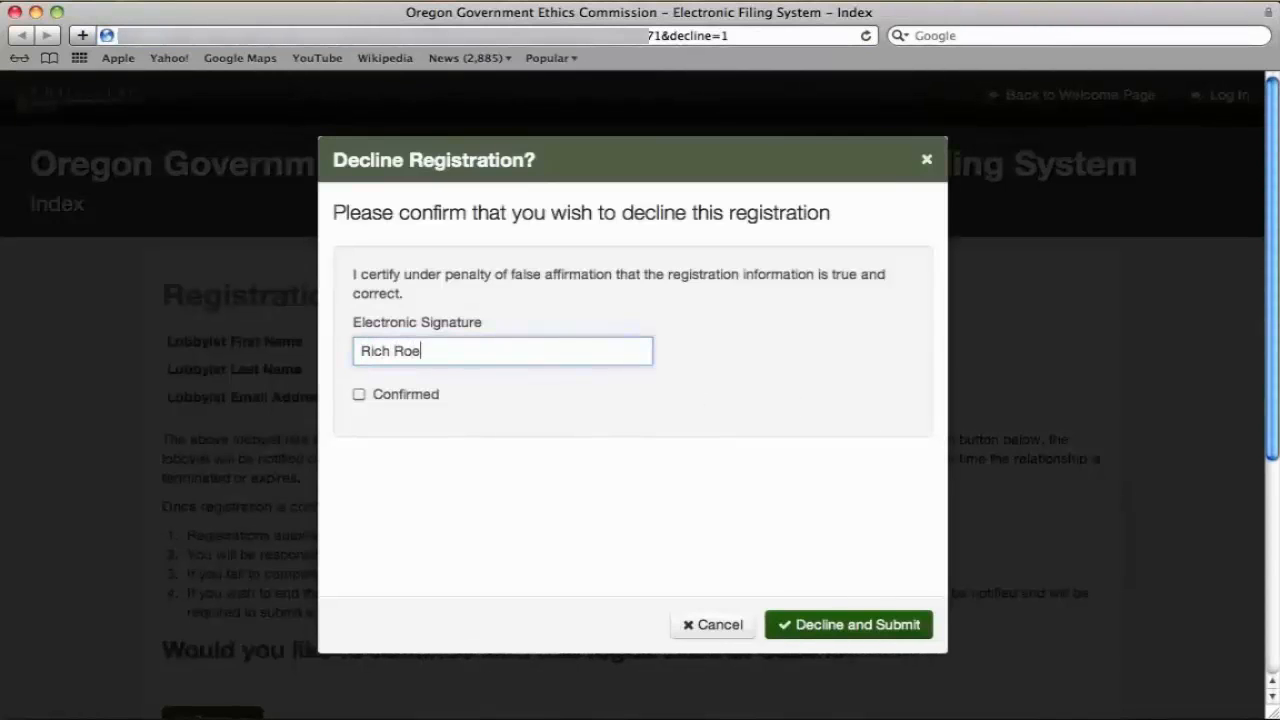
pyautogui.click(359, 395)
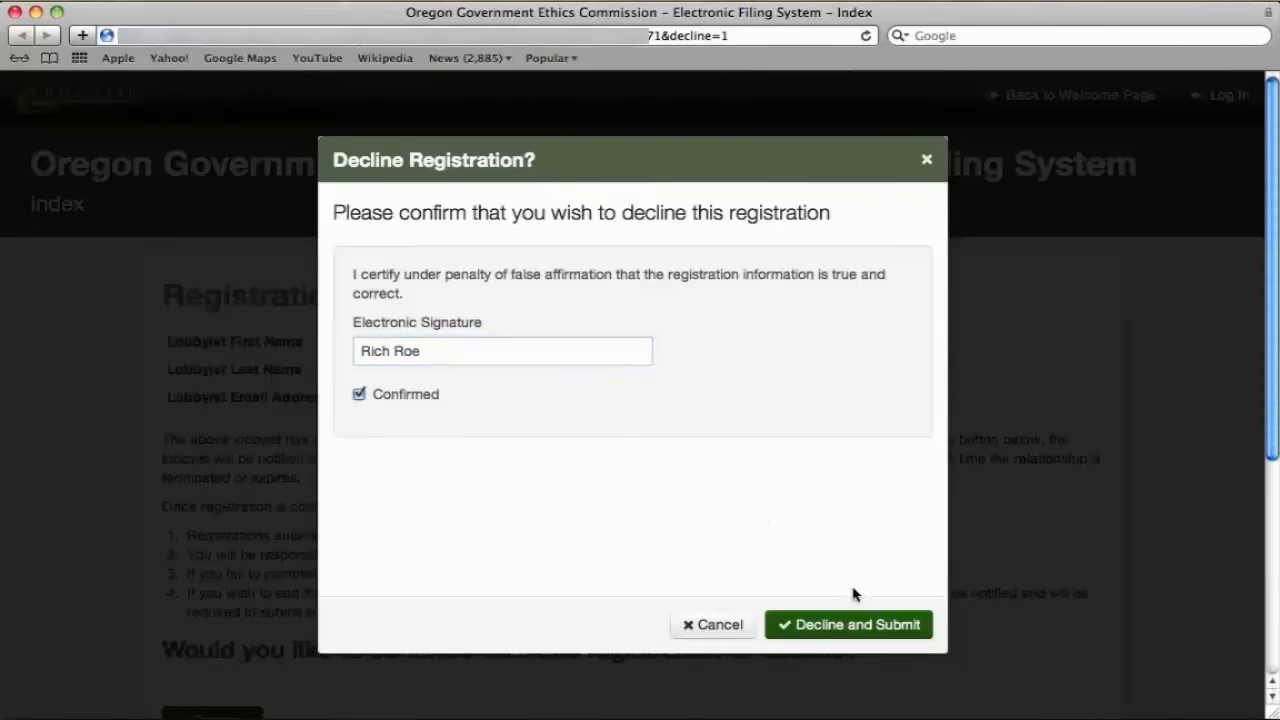
pyautogui.click(857, 628)
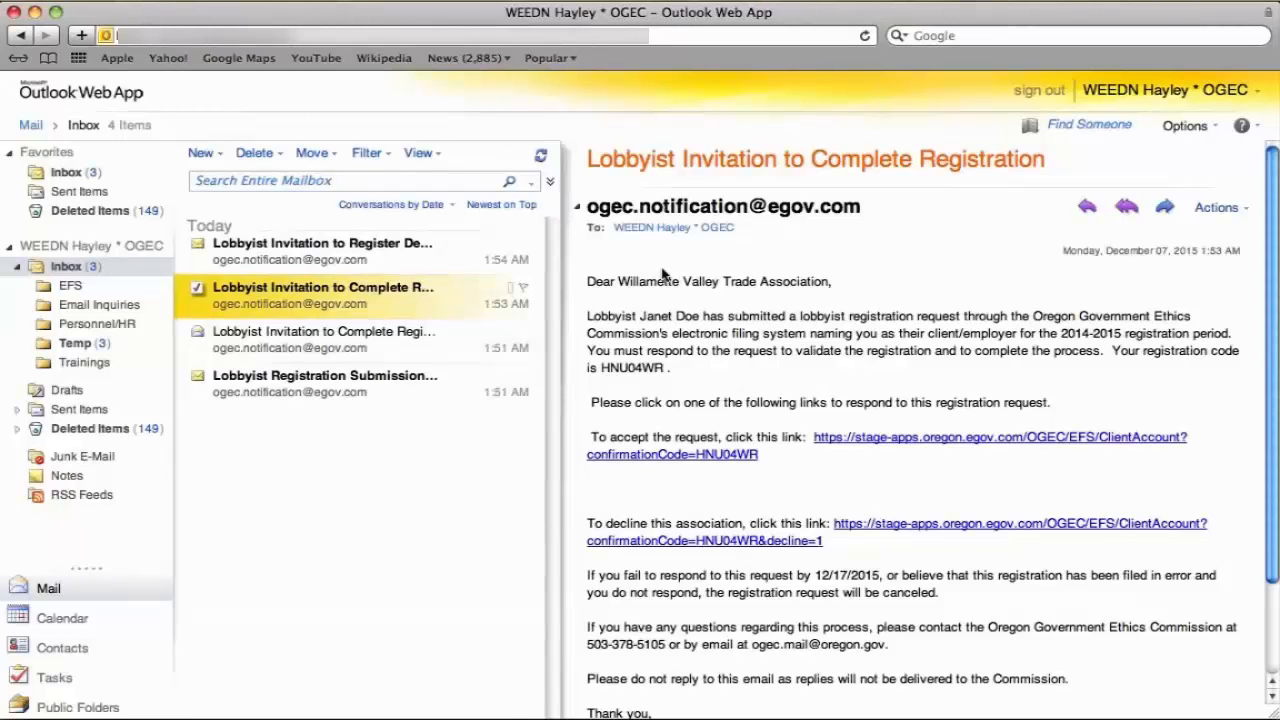
pyautogui.scroll(-3, 662, 273)
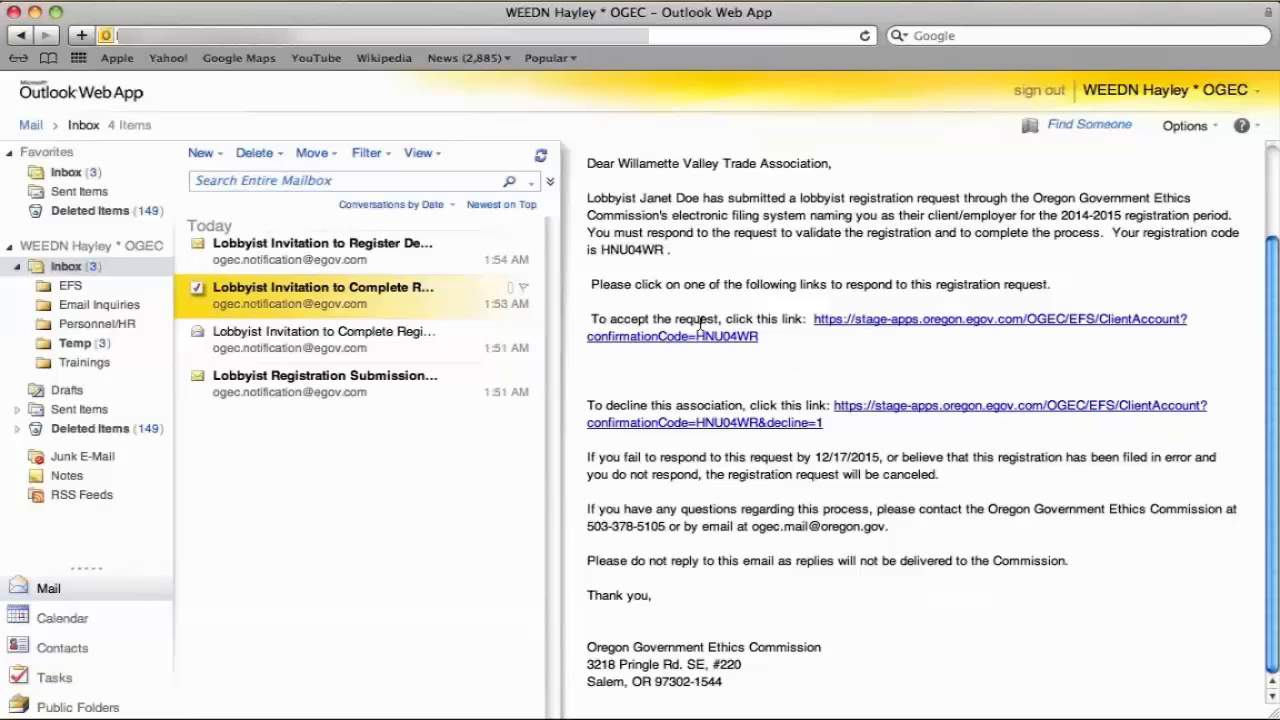
# Accept the Willamette Valley Trade Association invitation and continue to Create a new Account.
pyautogui.click(842, 329)
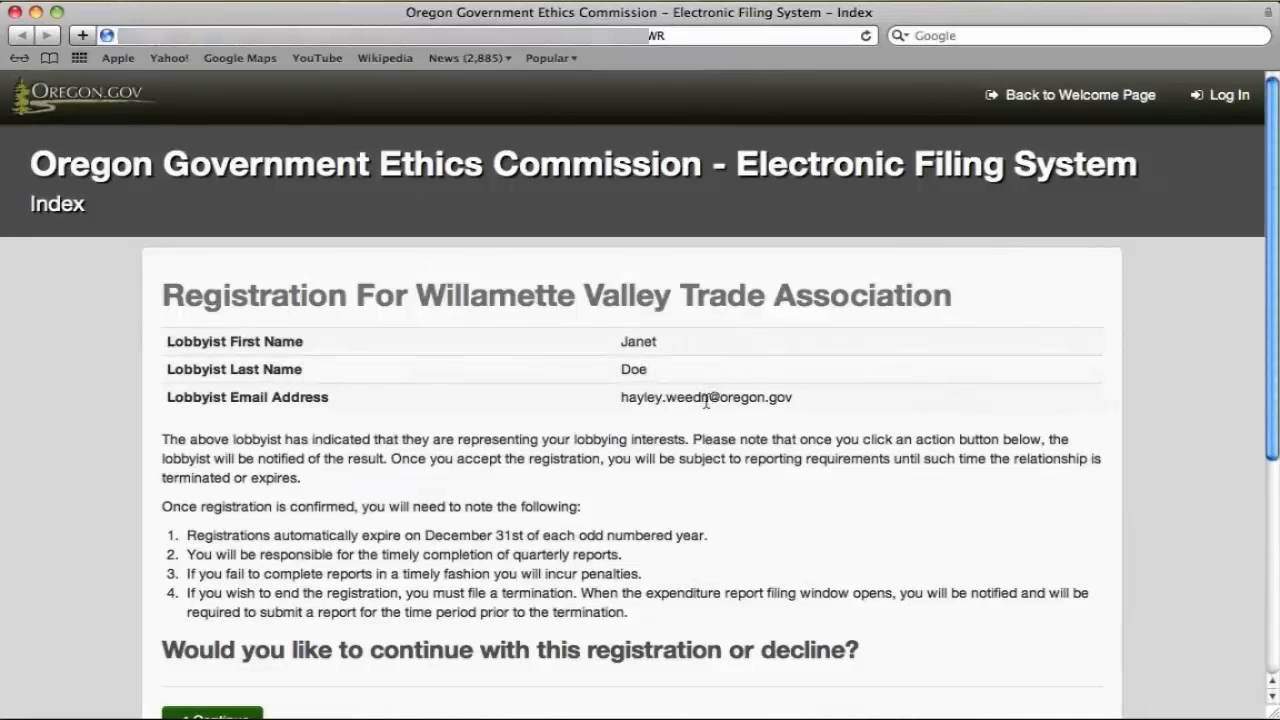
pyautogui.scroll(-5, 700, 405)
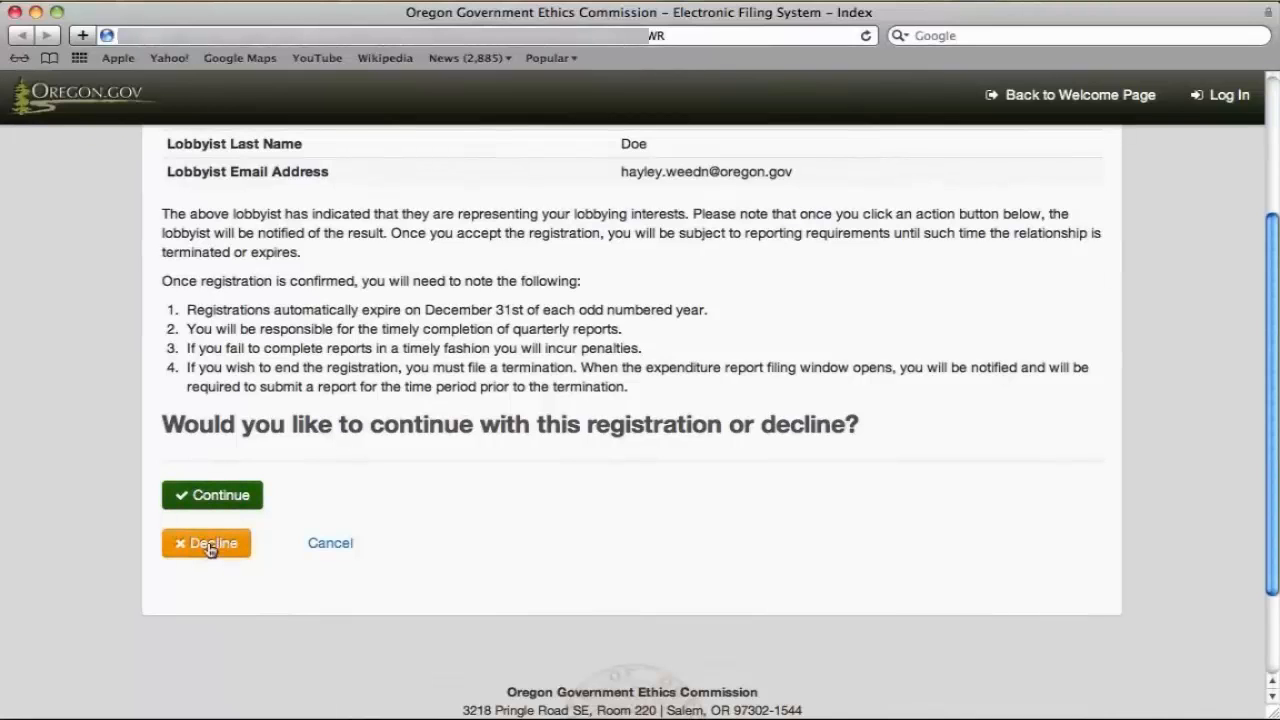
pyautogui.click(216, 500)
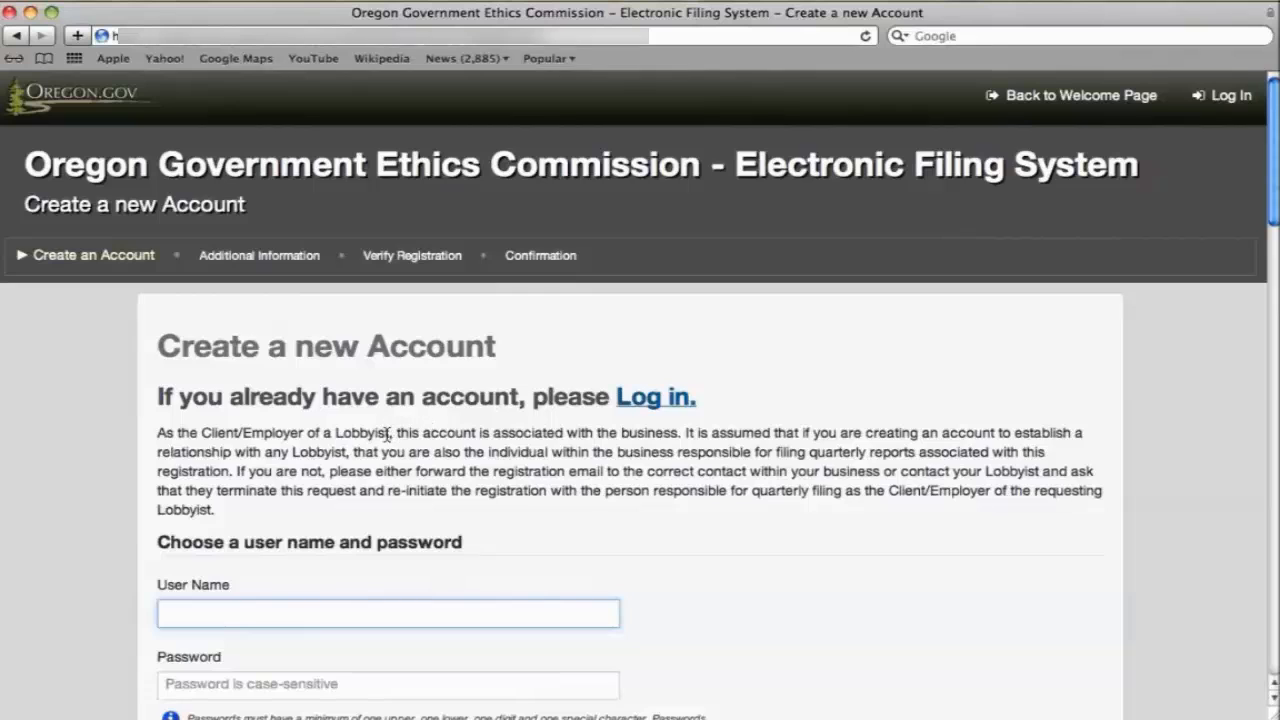
# Enter user name WVTA and the account password, confirmed a second time.
pyautogui.moveTo(390, 432); pyautogui.dragTo(205, 437)
pyautogui.scroll(-5, 205, 437)
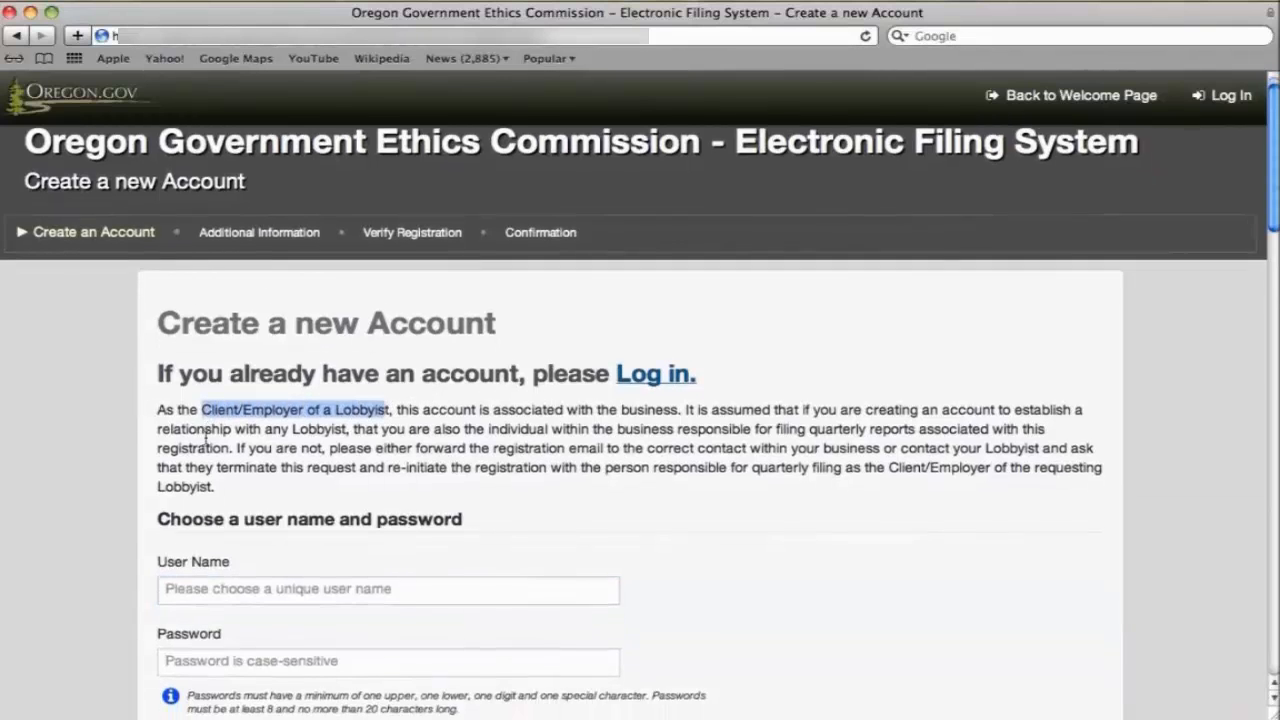
pyautogui.scroll(-1, 205, 437)
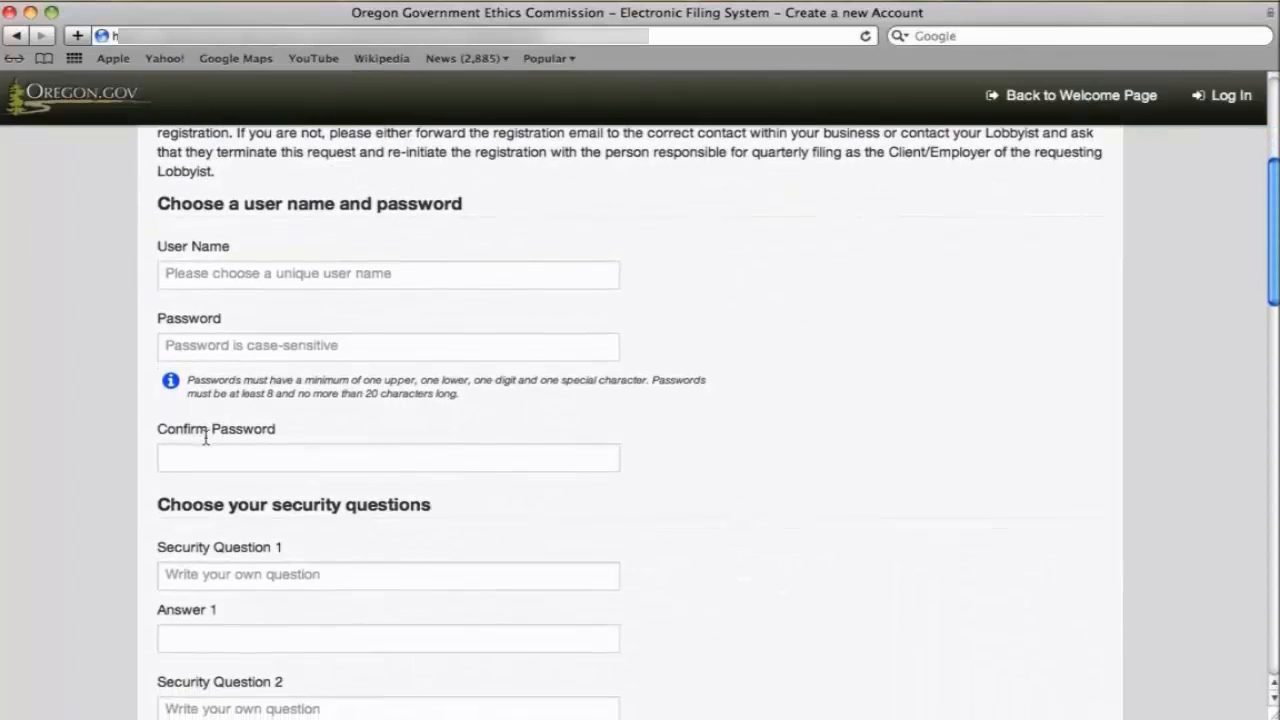
pyautogui.click(211, 277)
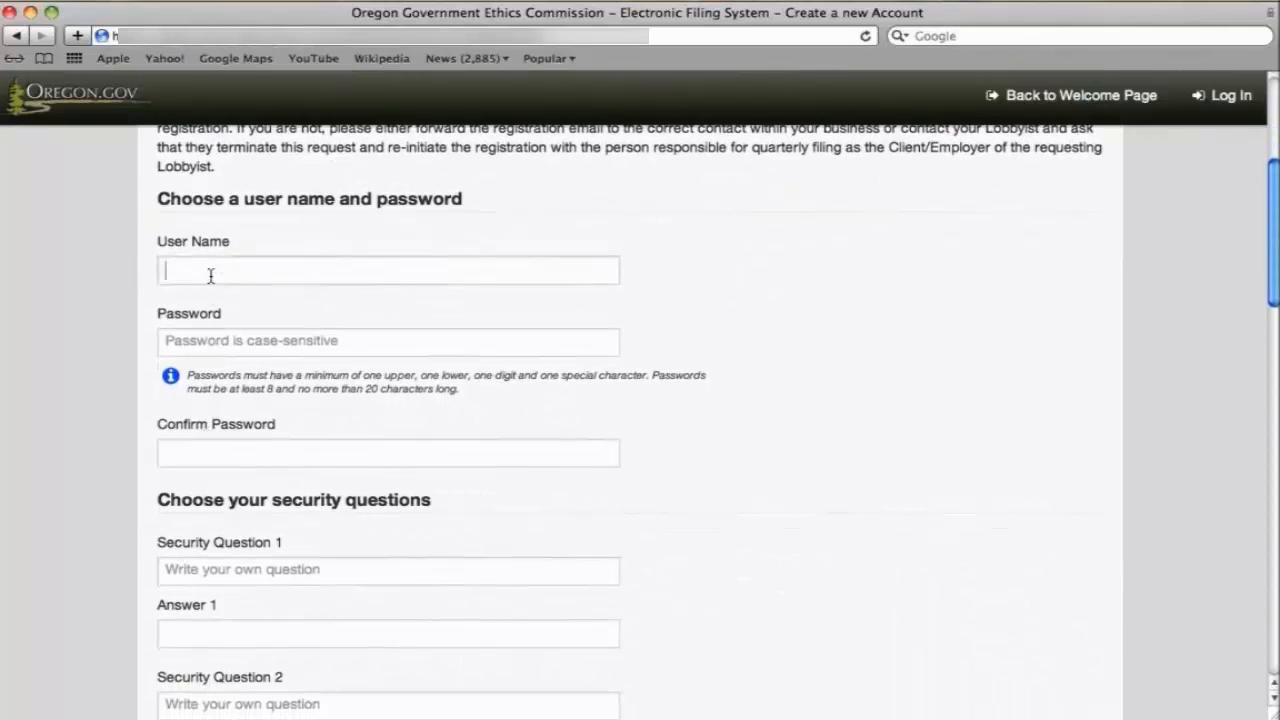
pyautogui.write('WVTA')
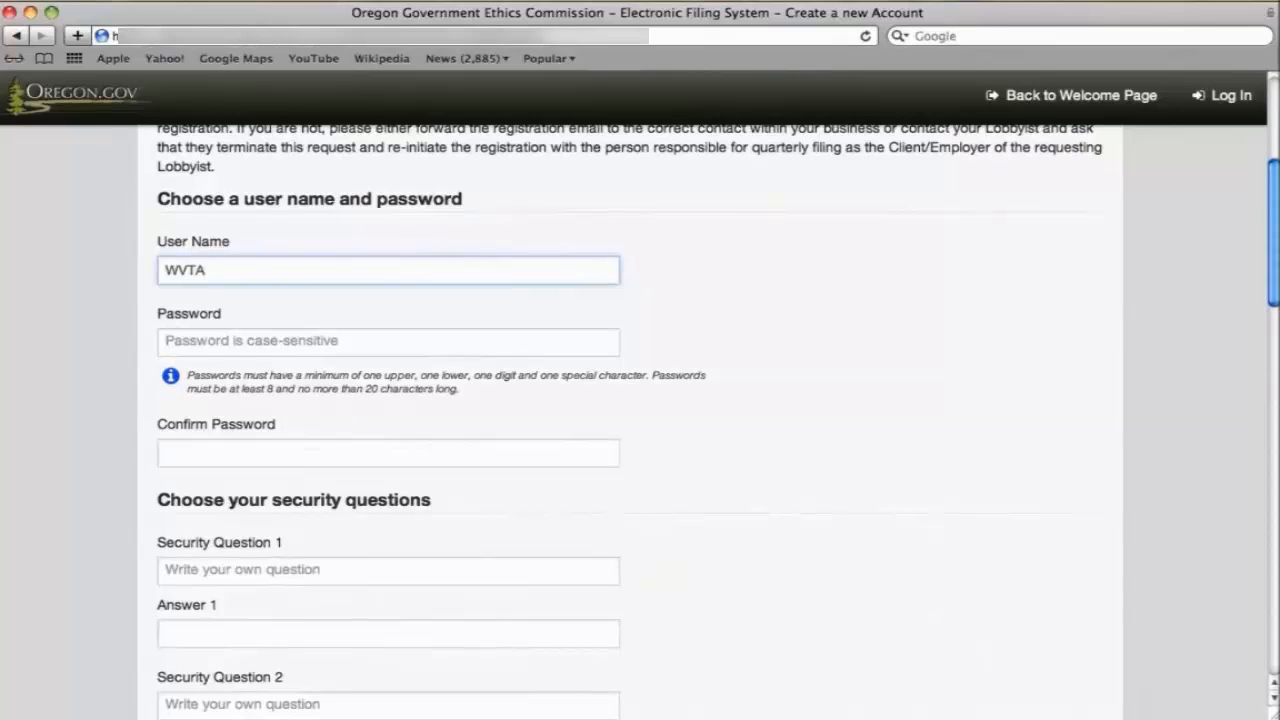
pyautogui.press('Tab')
pyautogui.write('******')
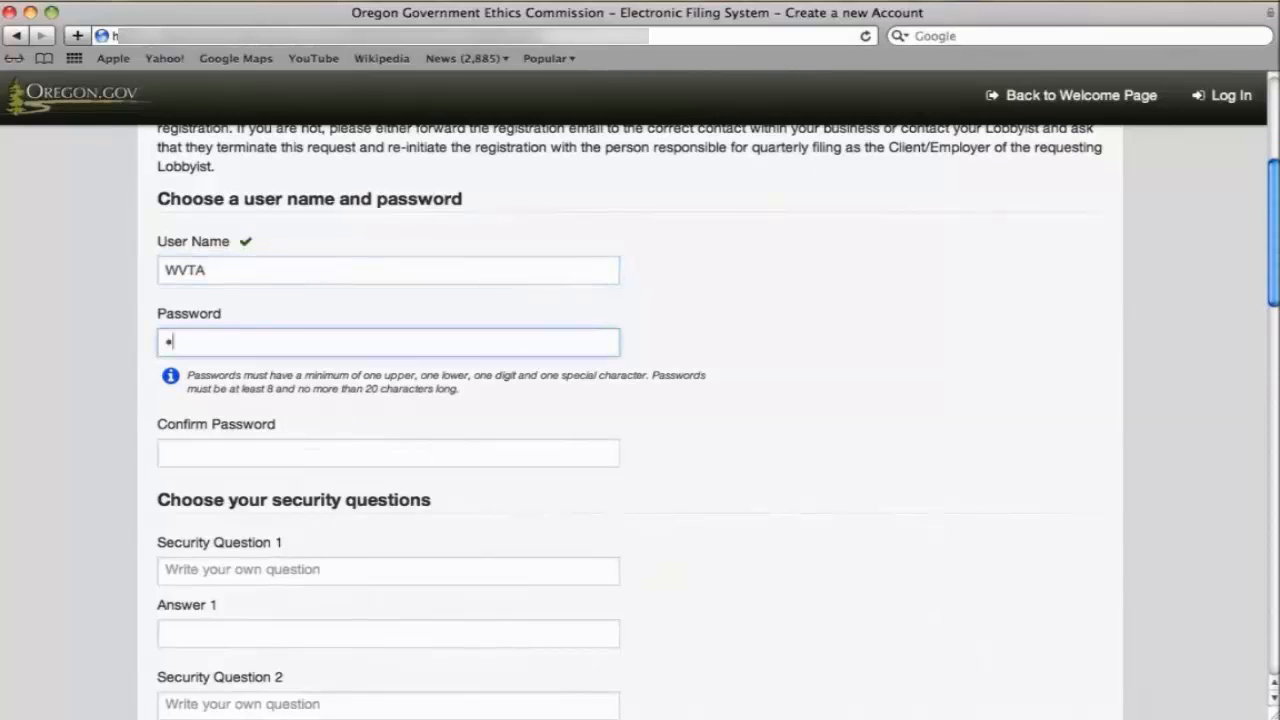
pyautogui.write('*******')
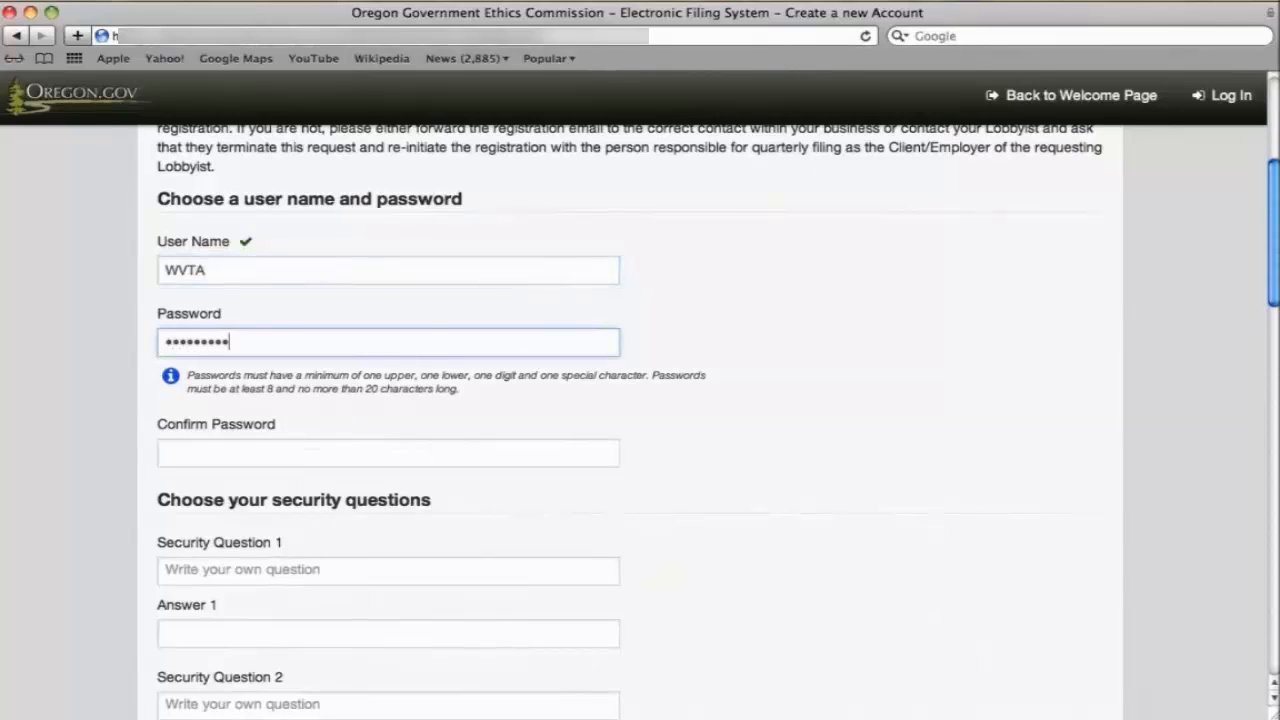
pyautogui.press('Tab')
pyautogui.write('*******')
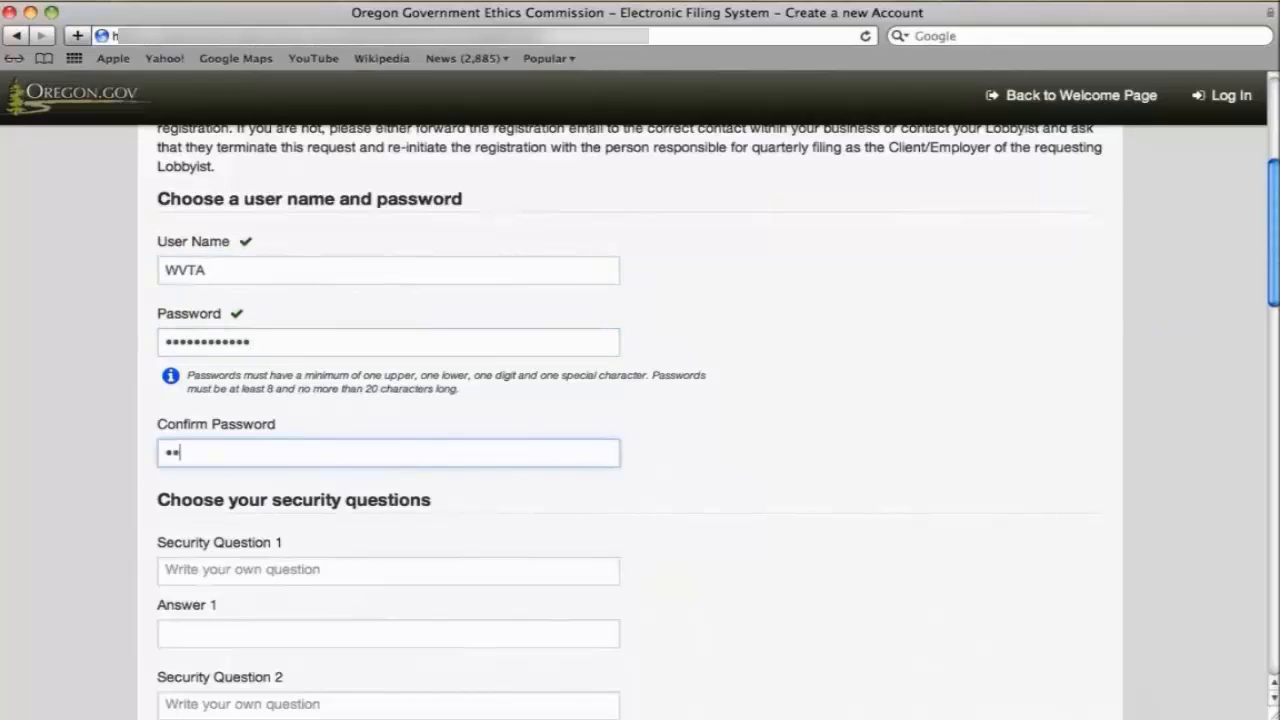
pyautogui.write('******')
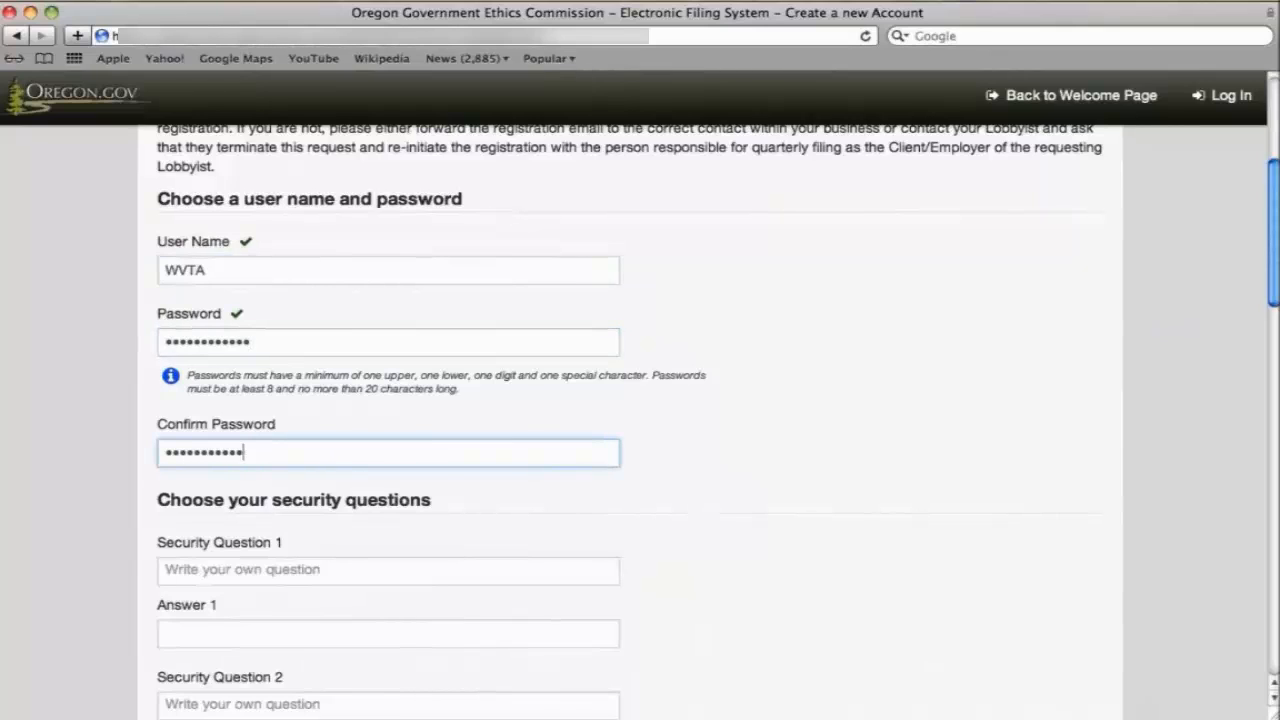
# Set security questions 'Where is the organization headquartered?' and 'When was the organization founded?' with answers.
pyautogui.press('Tab')
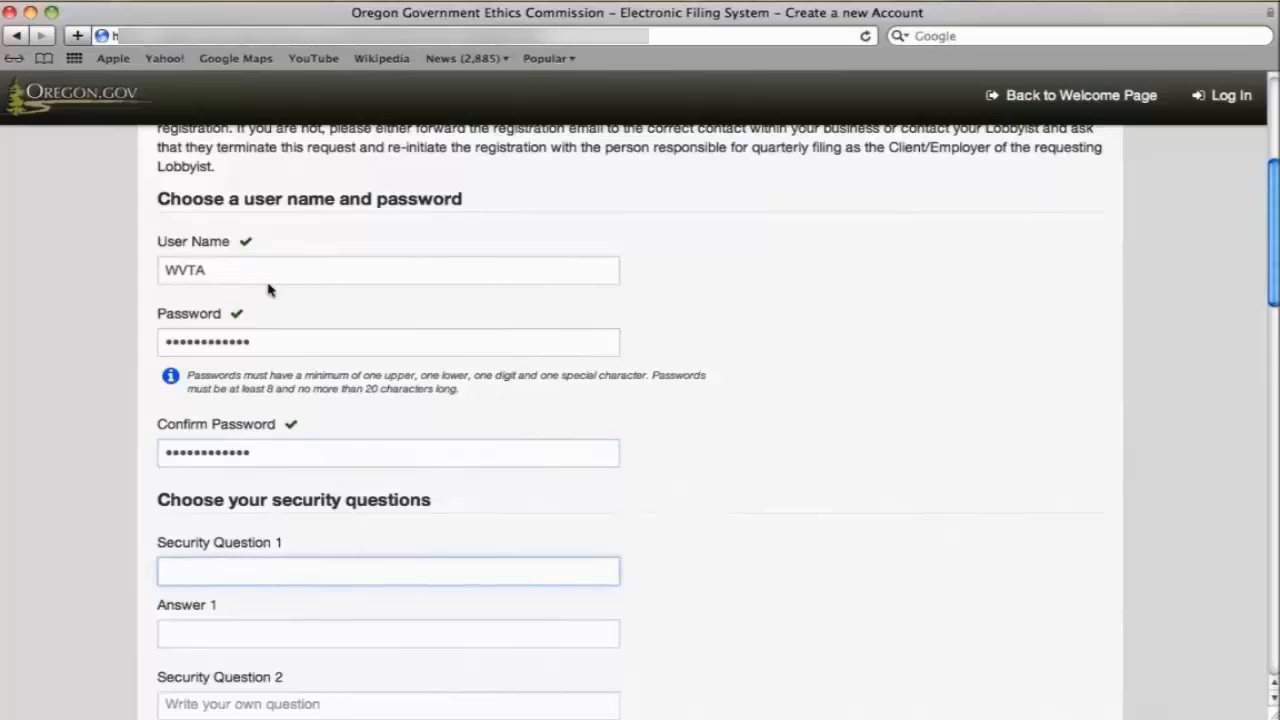
pyautogui.scroll(-5, 606, 349)
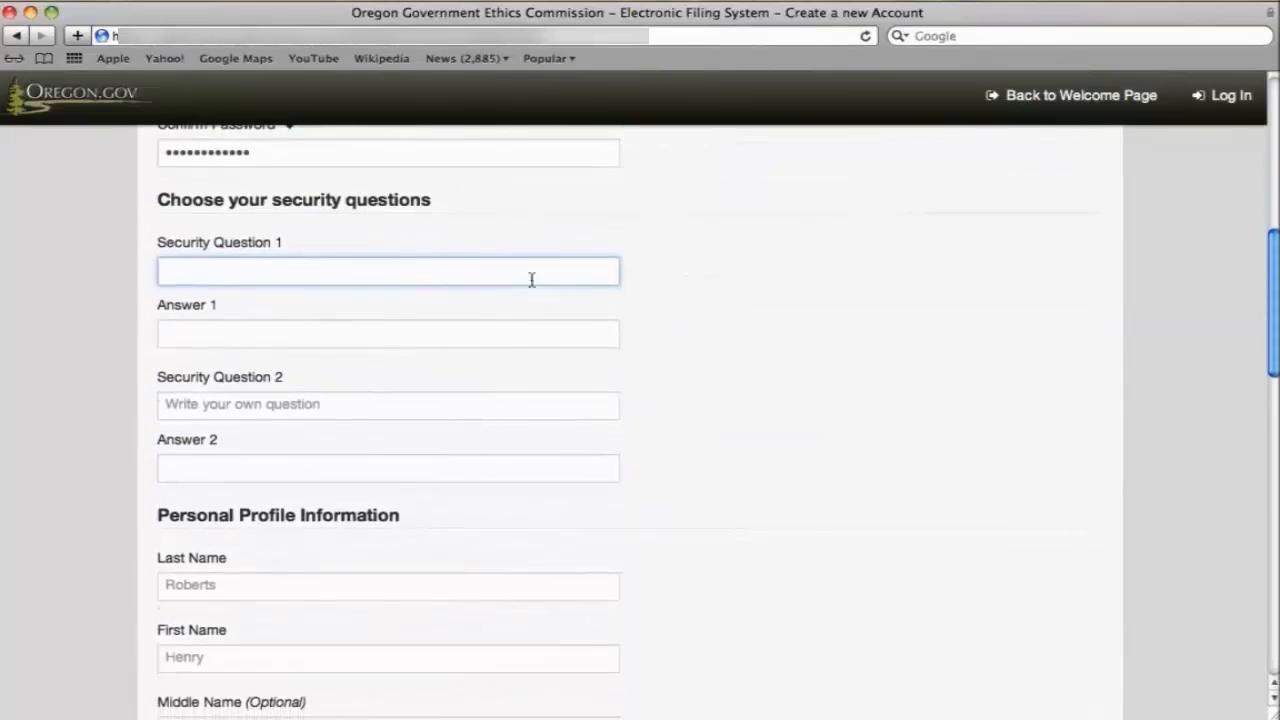
pyautogui.write('Where is the organization headquartered?')
pyautogui.press('Tab')
pyautogui.write('Oregon')
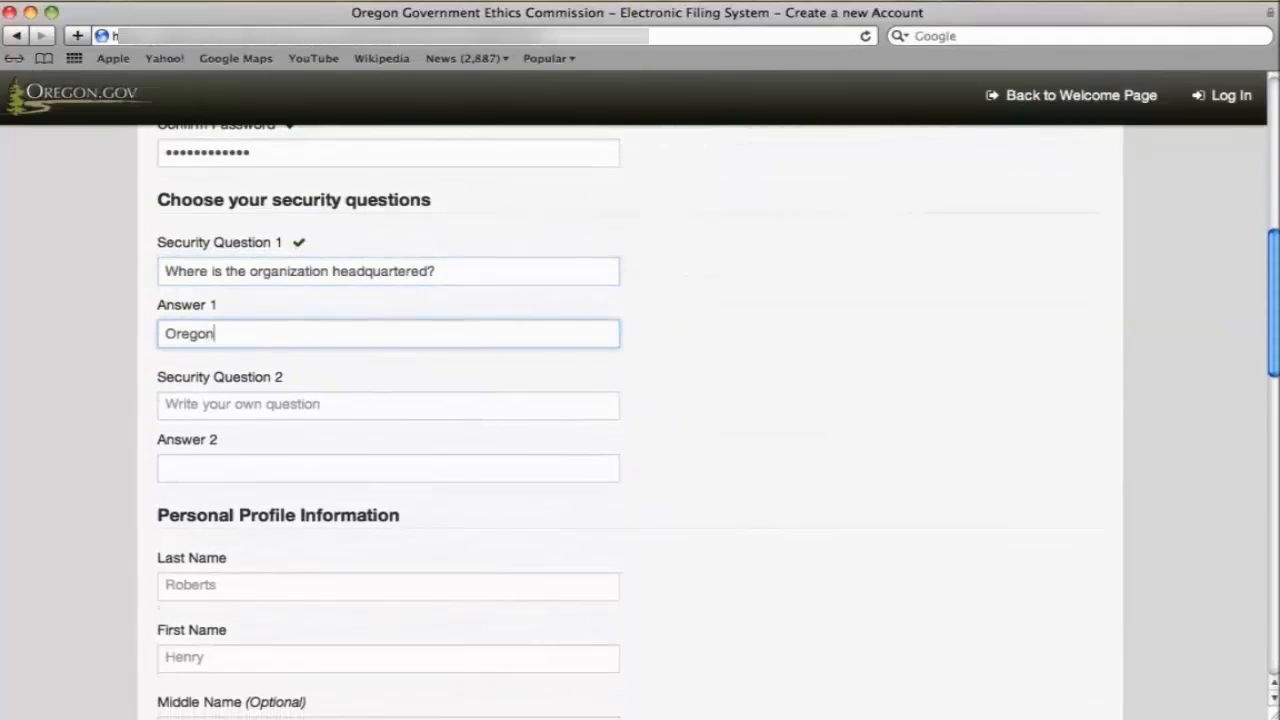
pyautogui.press('Tab')
pyautogui.write('When was the organ')
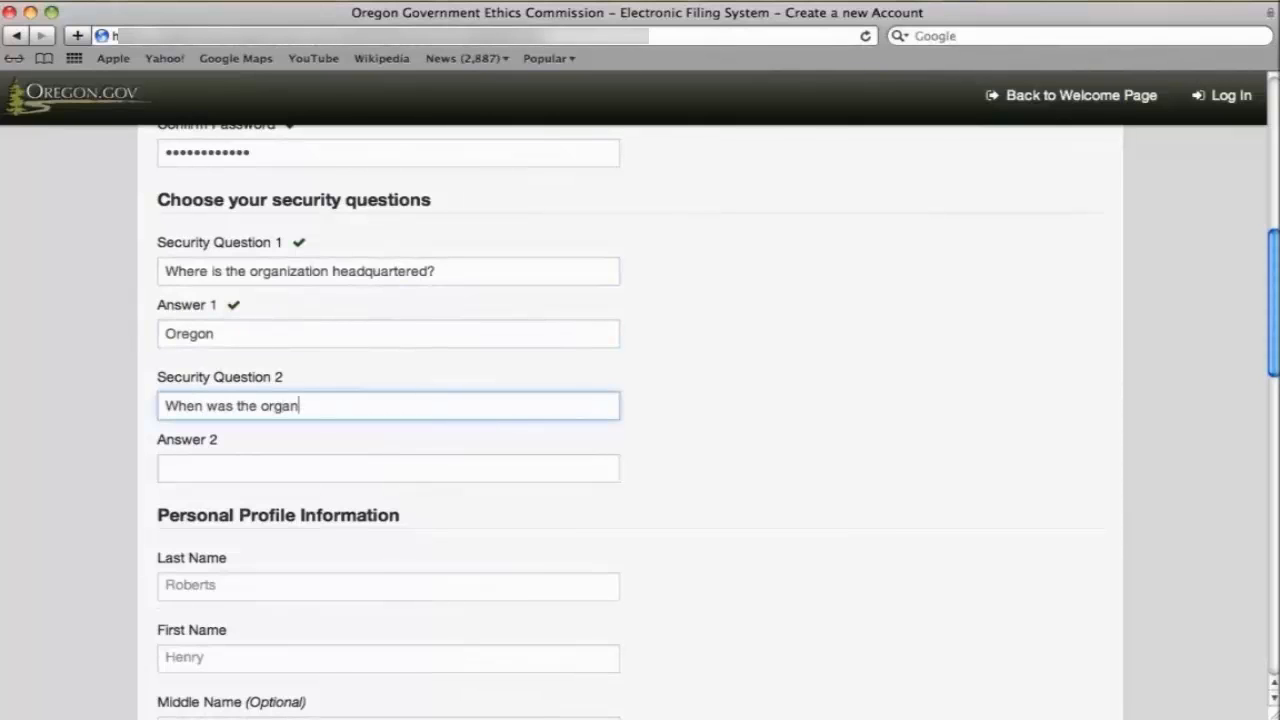
pyautogui.write('ization founded?')
pyautogui.press('Tab')
pyautogui.write('1982')
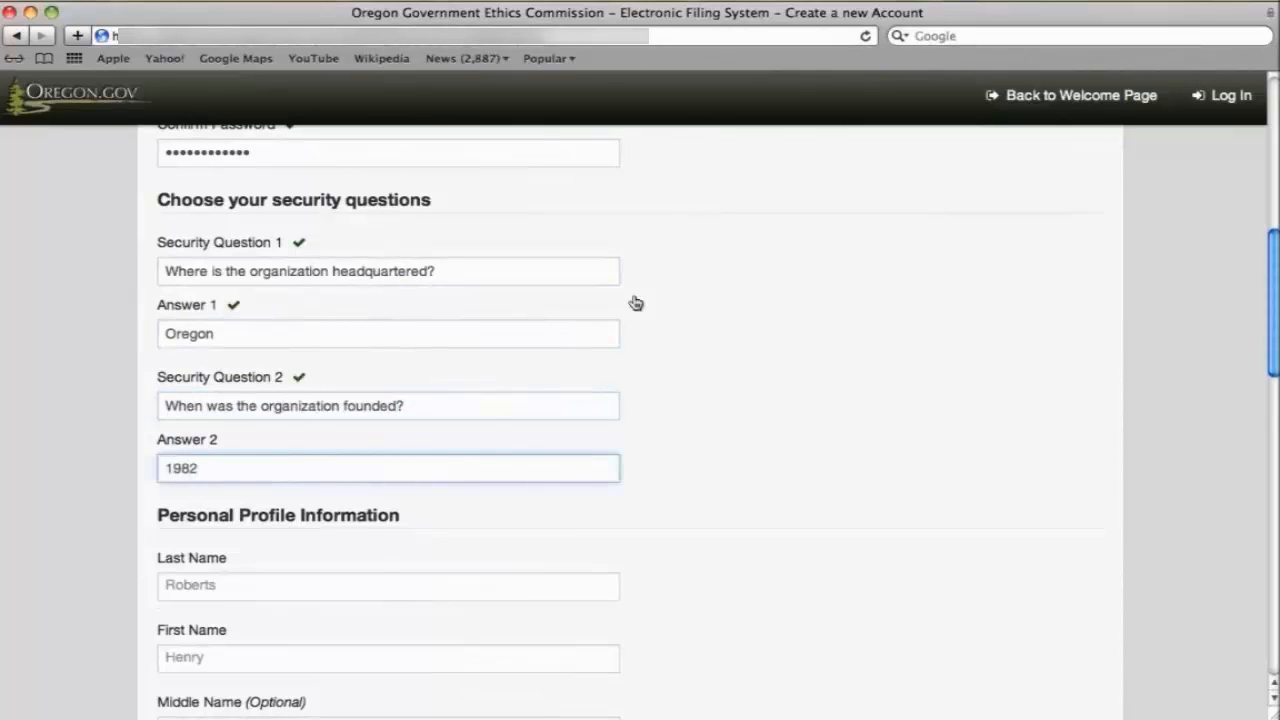
# Fill in the contact's last name, first name, e-mail address and phone number.
pyautogui.press('Tab')
pyautogui.scroll(-3, 820, 317)
pyautogui.write('Doe')
pyautogui.press('Tab')
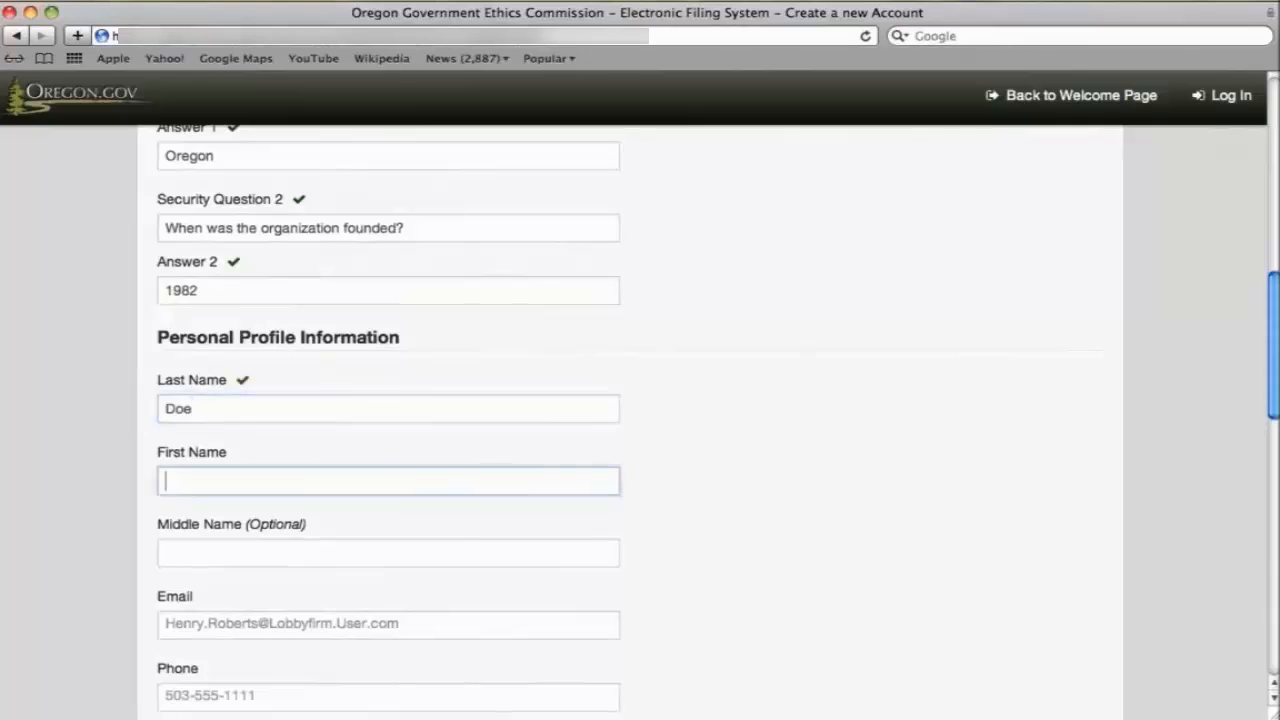
pyautogui.write('John')
pyautogui.press('Tab')
pyautogui.press('Tab')
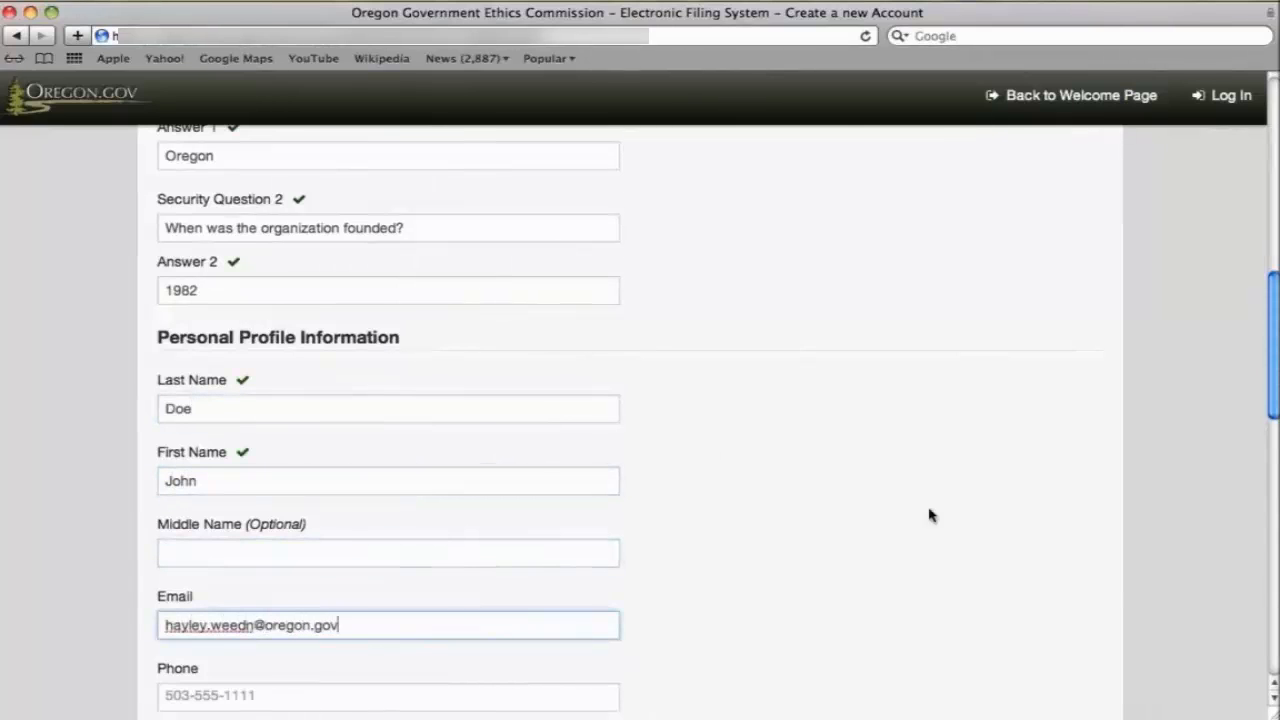
pyautogui.scroll(-4, 929, 517)
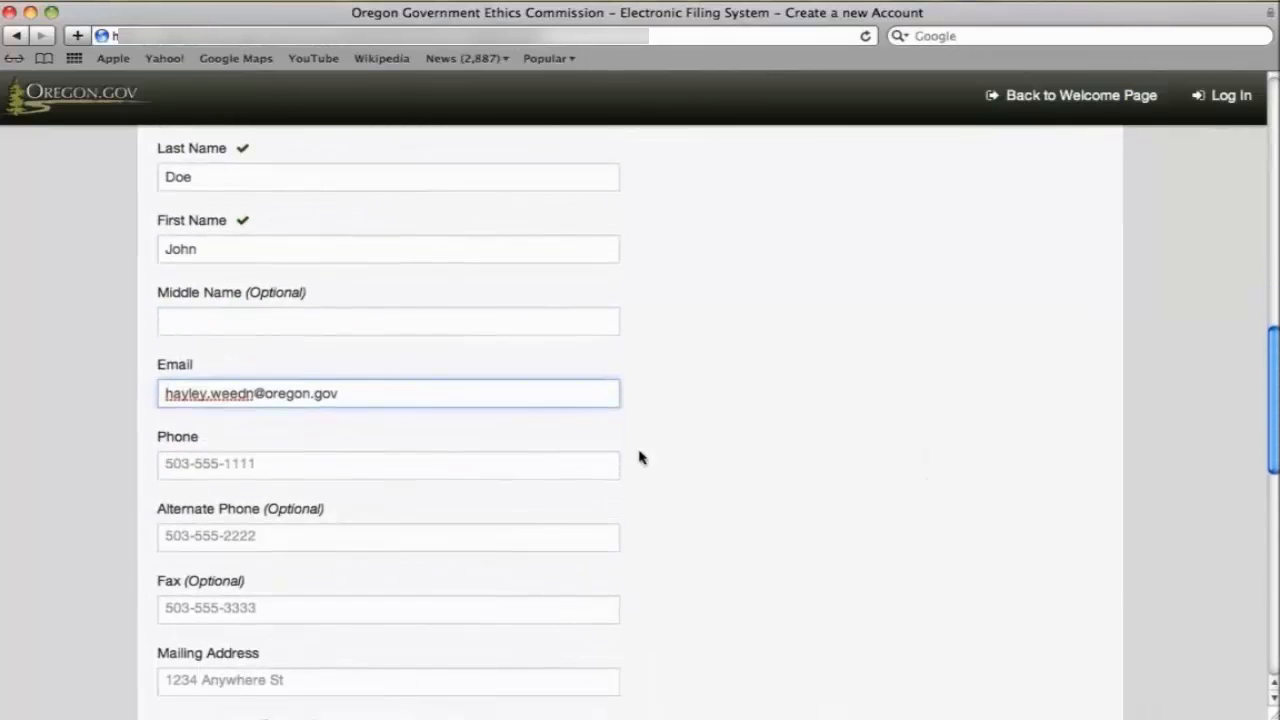
pyautogui.click(594, 474)
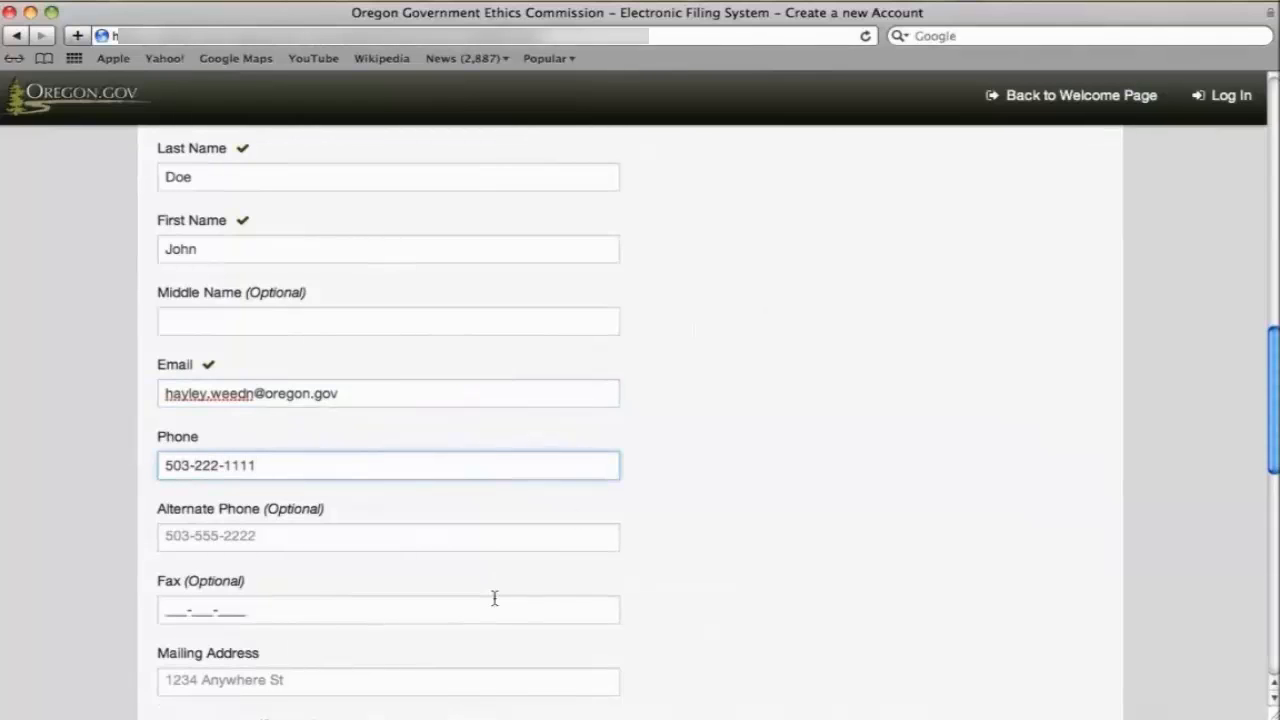
# Enter the mailing address lines, city and zip code.
pyautogui.scroll(-1, 494, 600)
pyautogui.click(494, 618)
pyautogui.write('123 A Ave.')
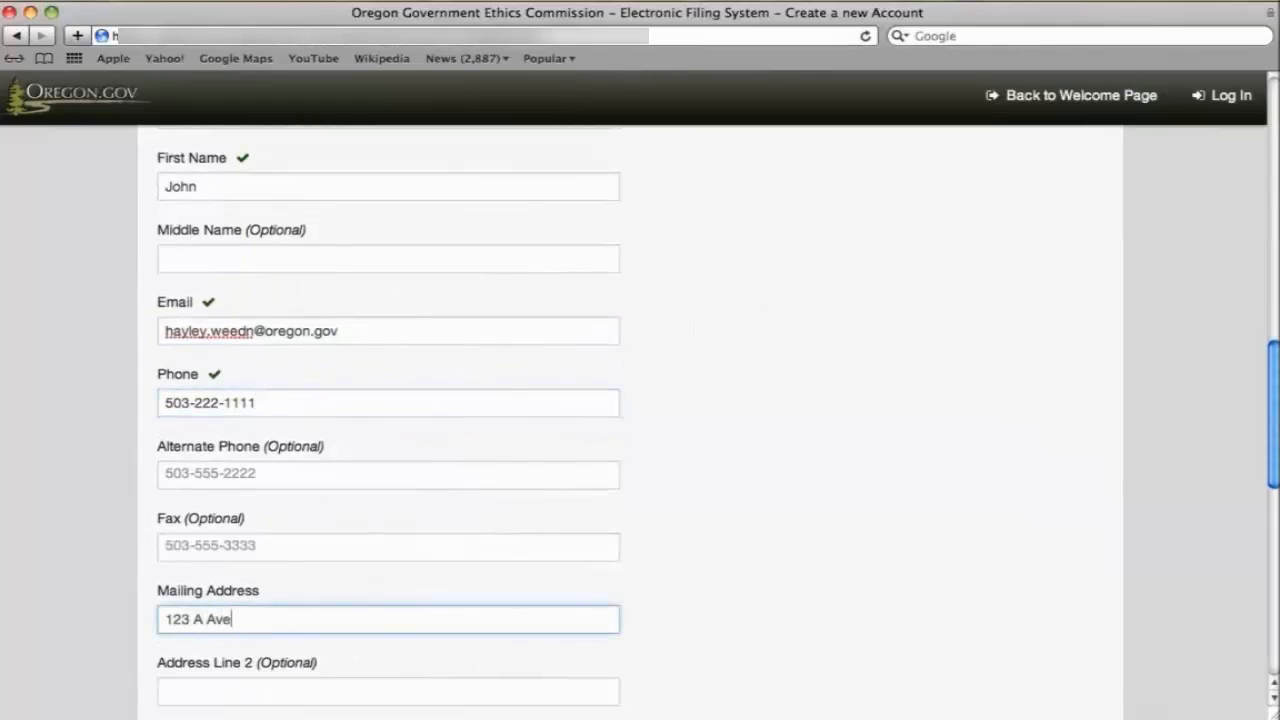
pyautogui.press('Tab')
pyautogui.write('Ste. 101')
pyautogui.scroll(-4, 640, 420)
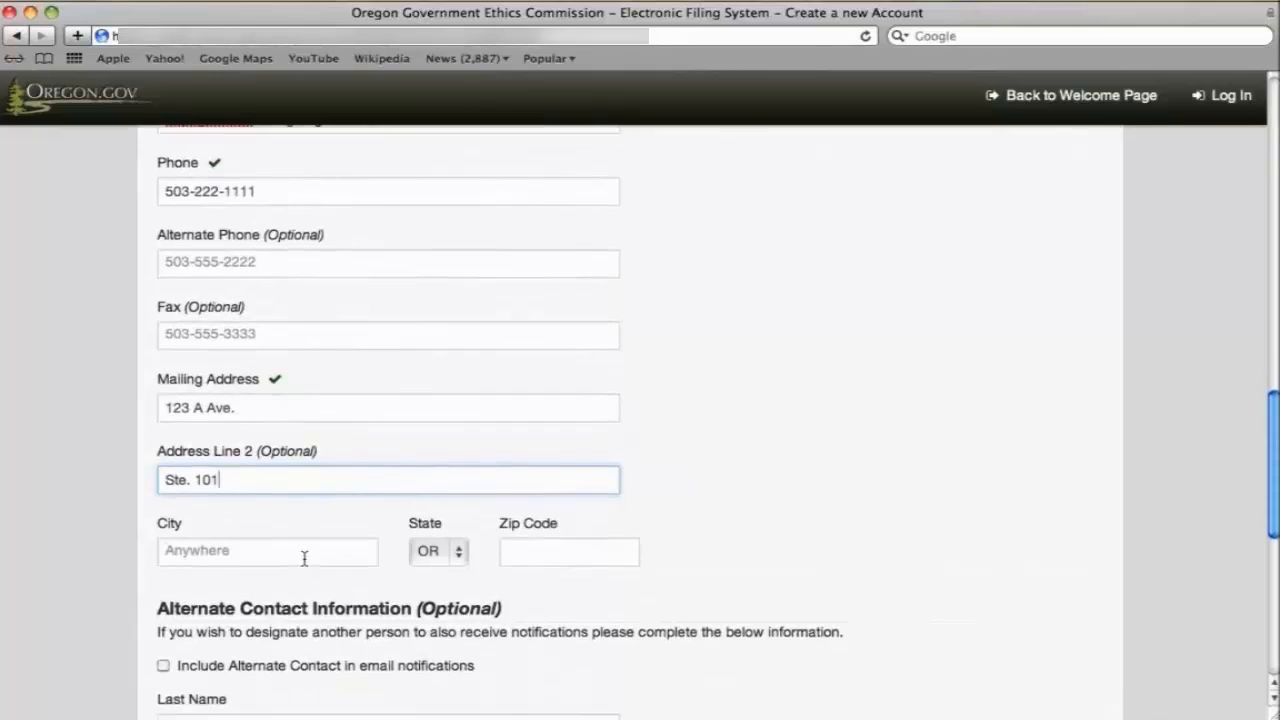
pyautogui.press('Tab')
pyautogui.write('Anywhere')
pyautogui.press('Tab')
pyautogui.write('97111')
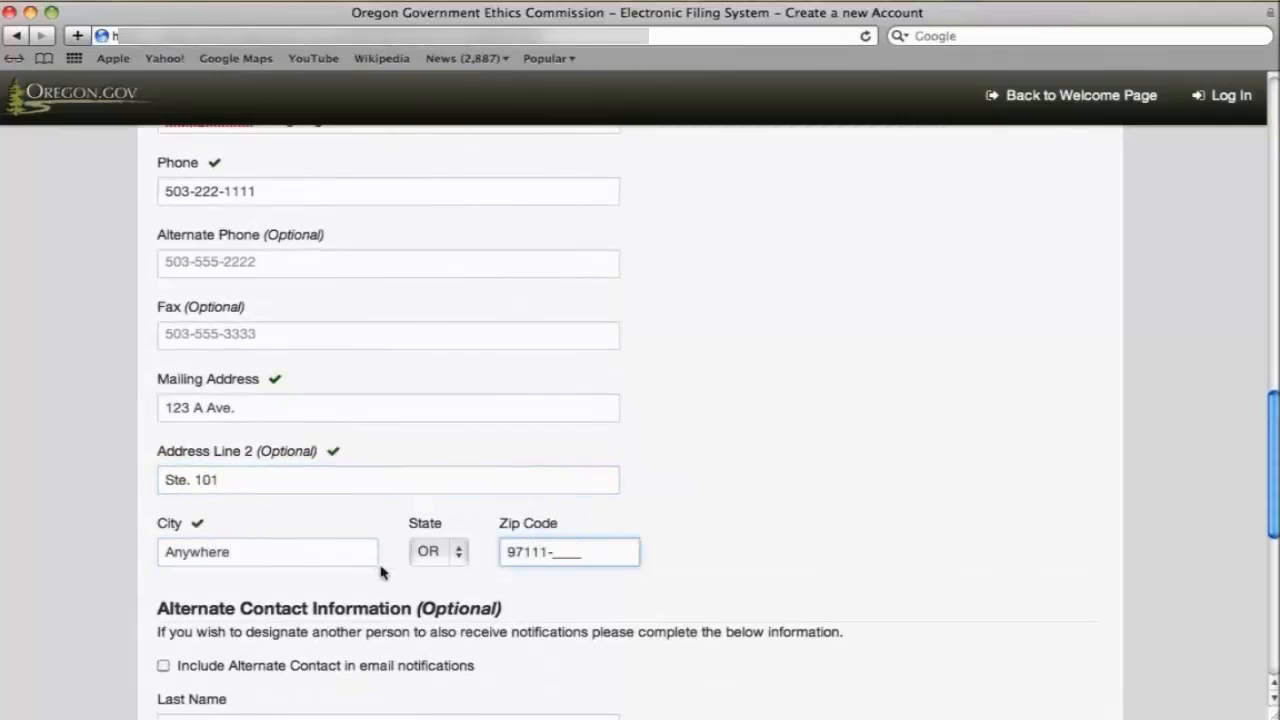
pyautogui.scroll(-3, 470, 567)
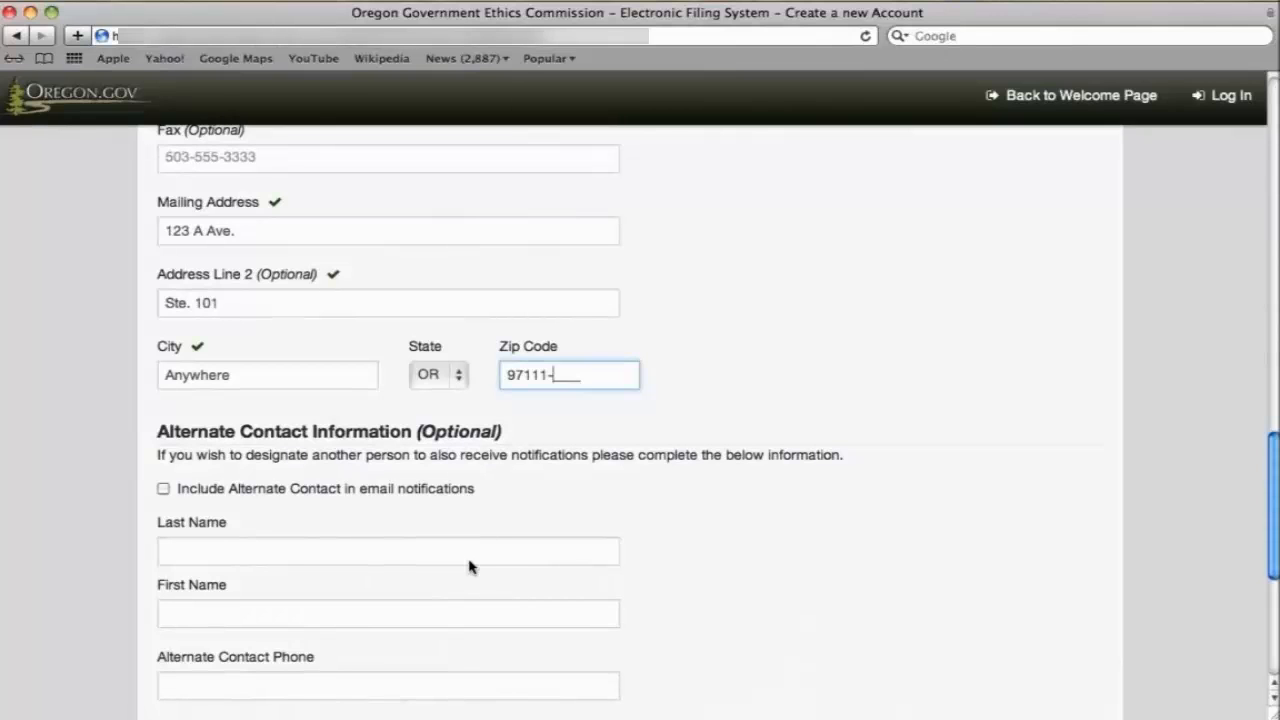
pyautogui.scroll(-4, 470, 567)
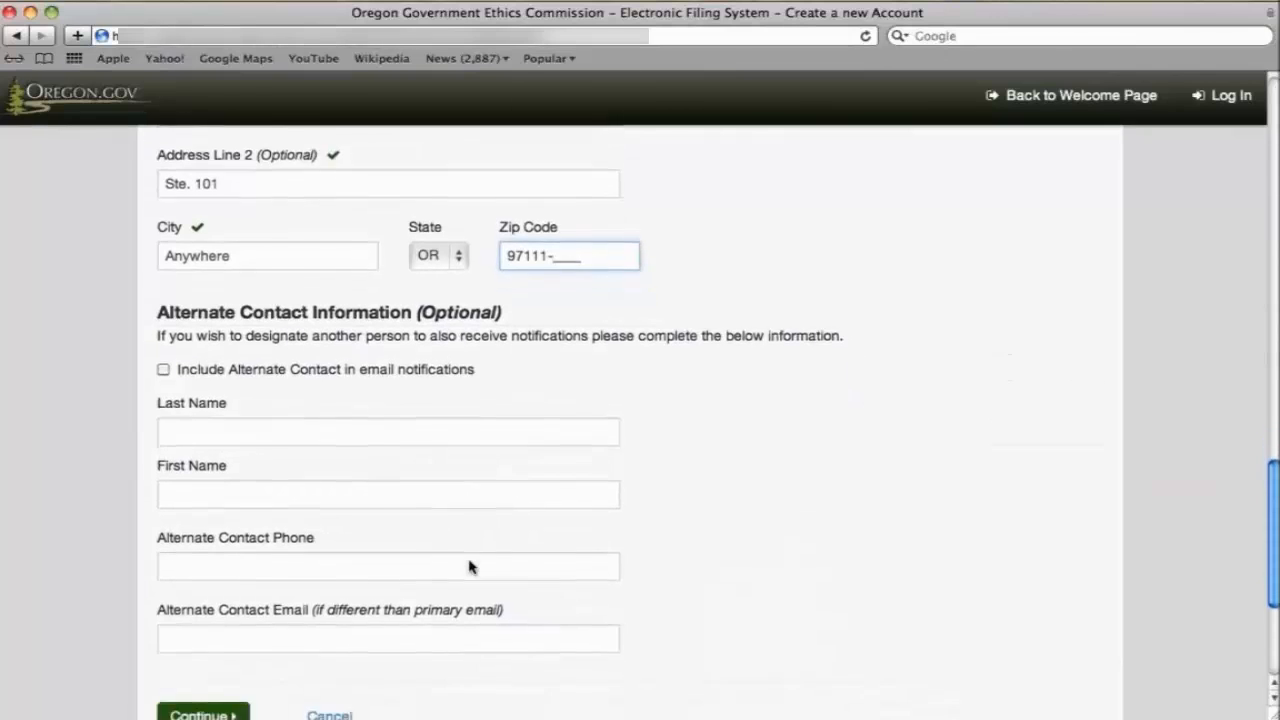
# Continue, then enter job title Director, business type Nonprofit and business category Non-government.
pyautogui.click(198, 600)
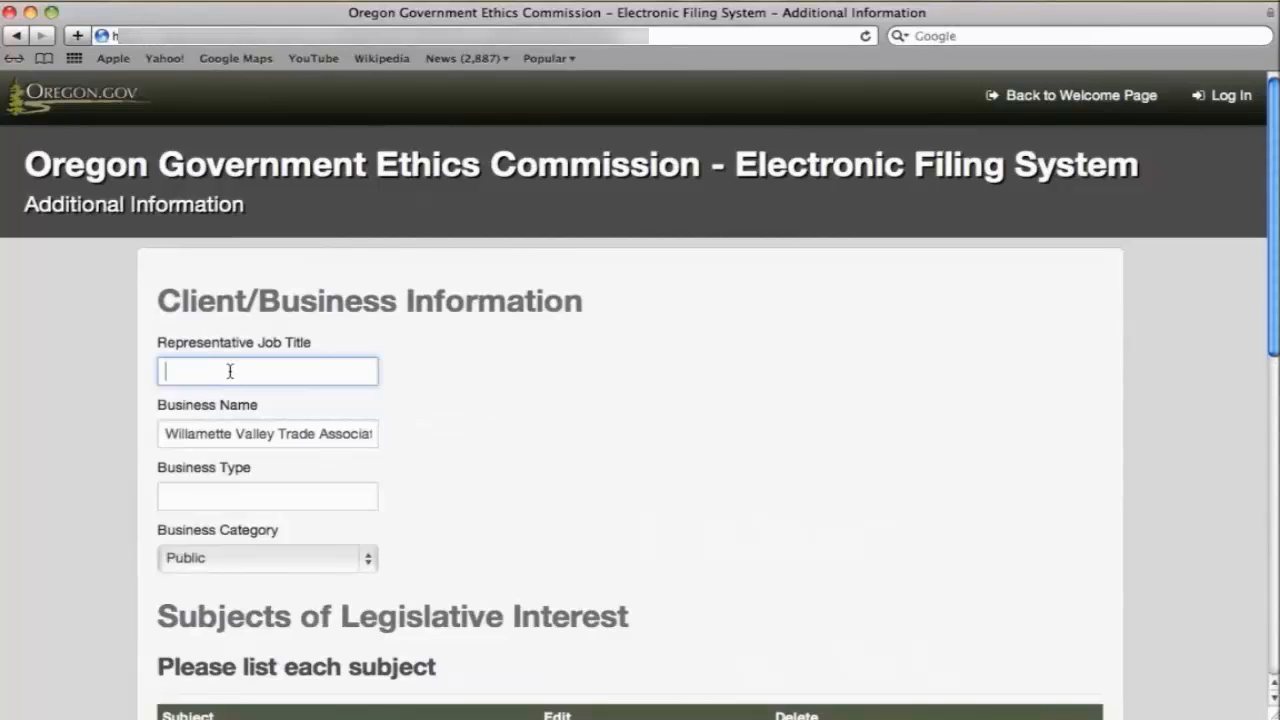
pyautogui.write('Director')
pyautogui.press('Tab')
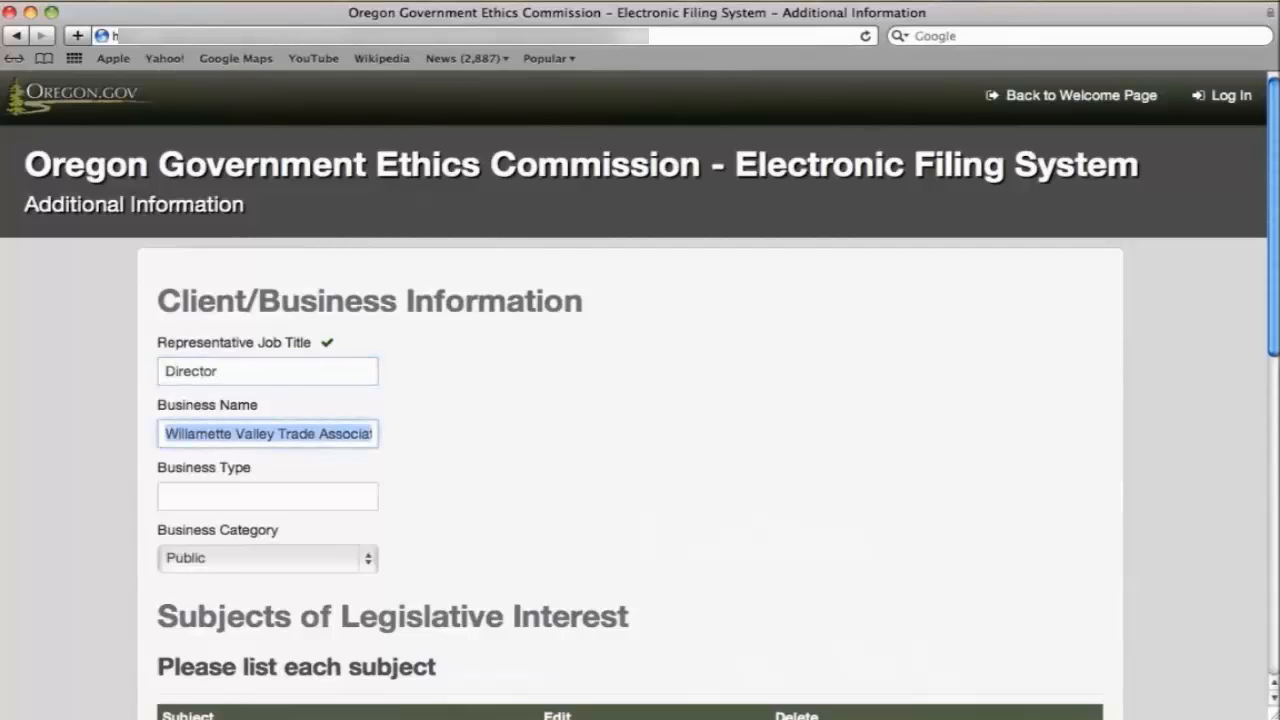
pyautogui.press('Tab')
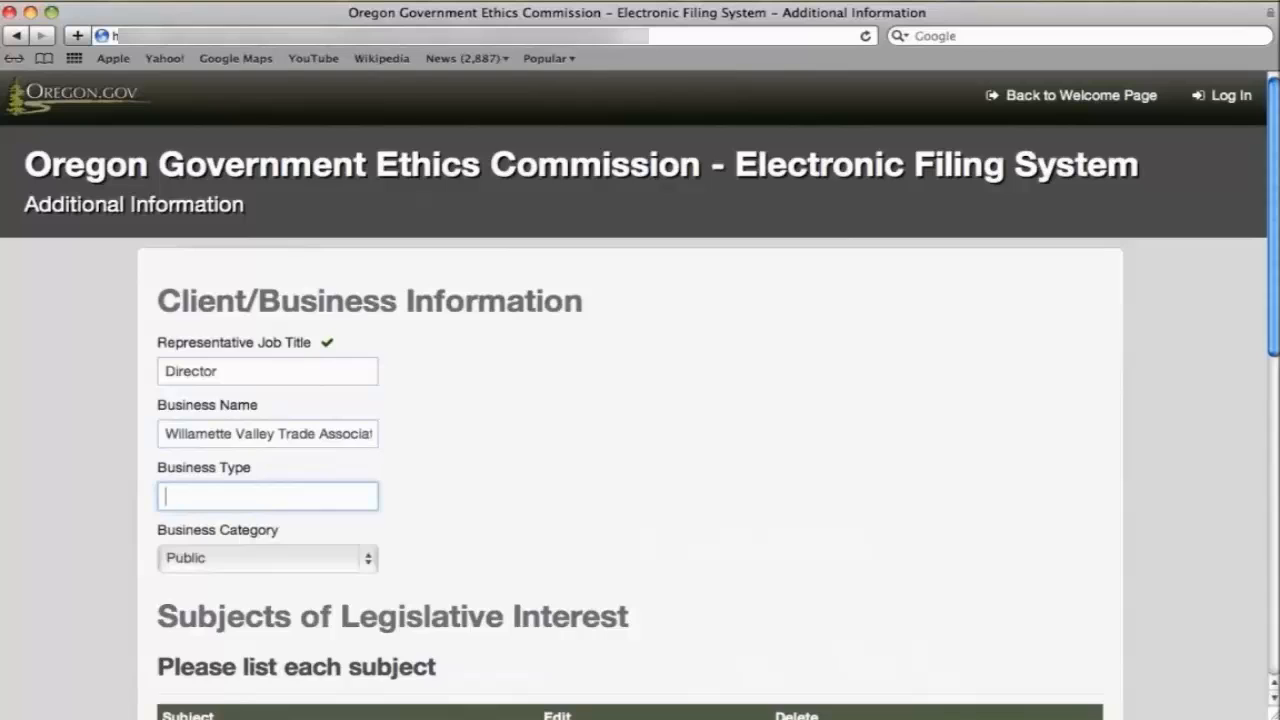
pyautogui.write('Nonprofit')
pyautogui.press('Tab')
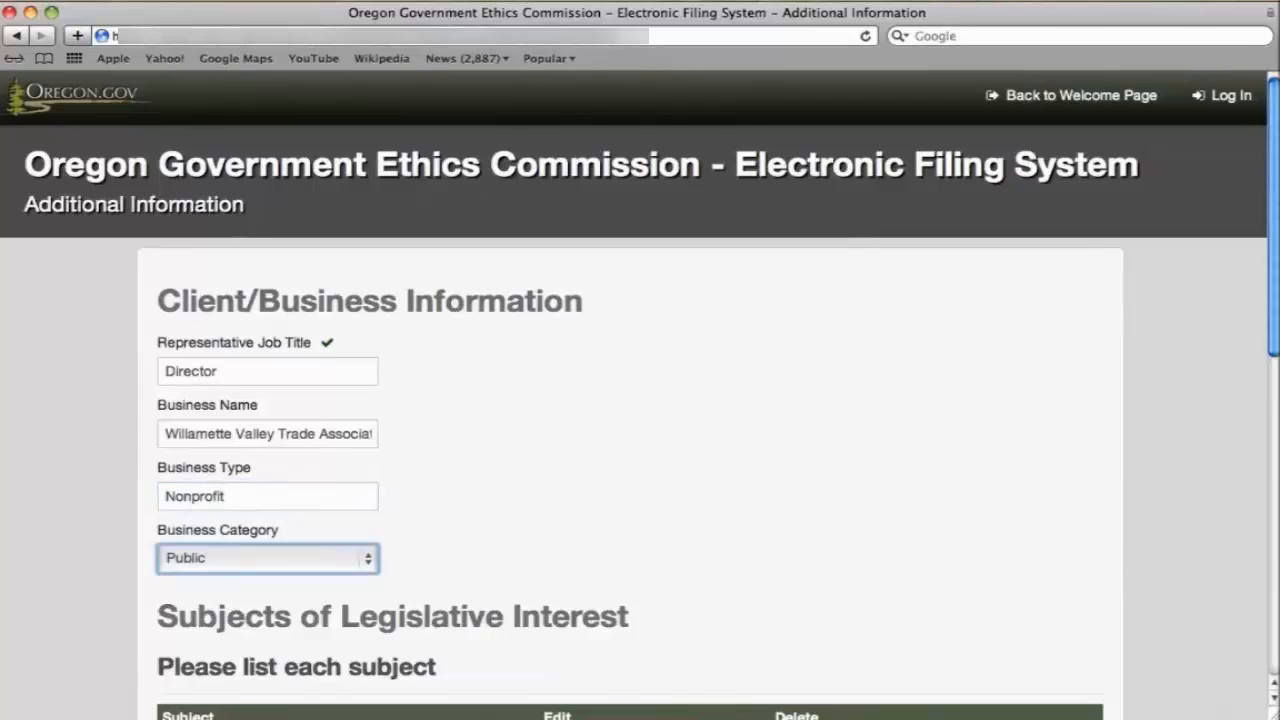
pyautogui.click(299, 561)
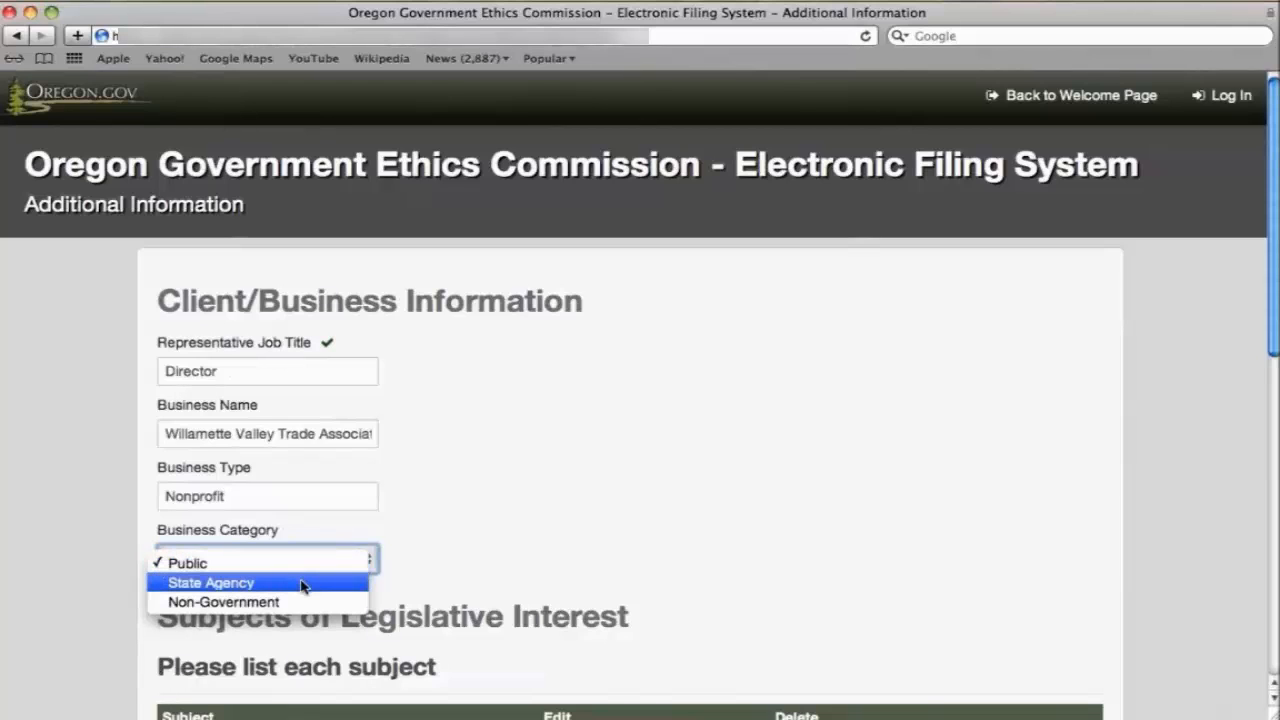
pyautogui.click(305, 602)
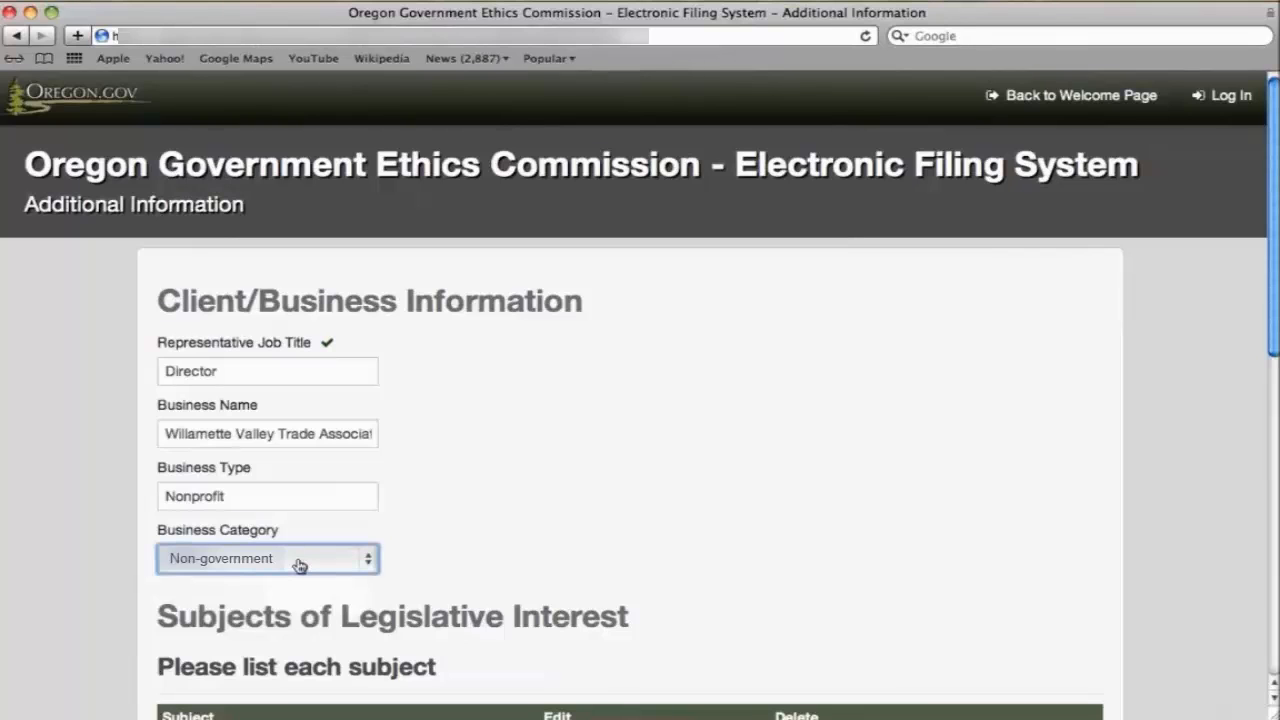
pyautogui.scroll(-3, 470, 551)
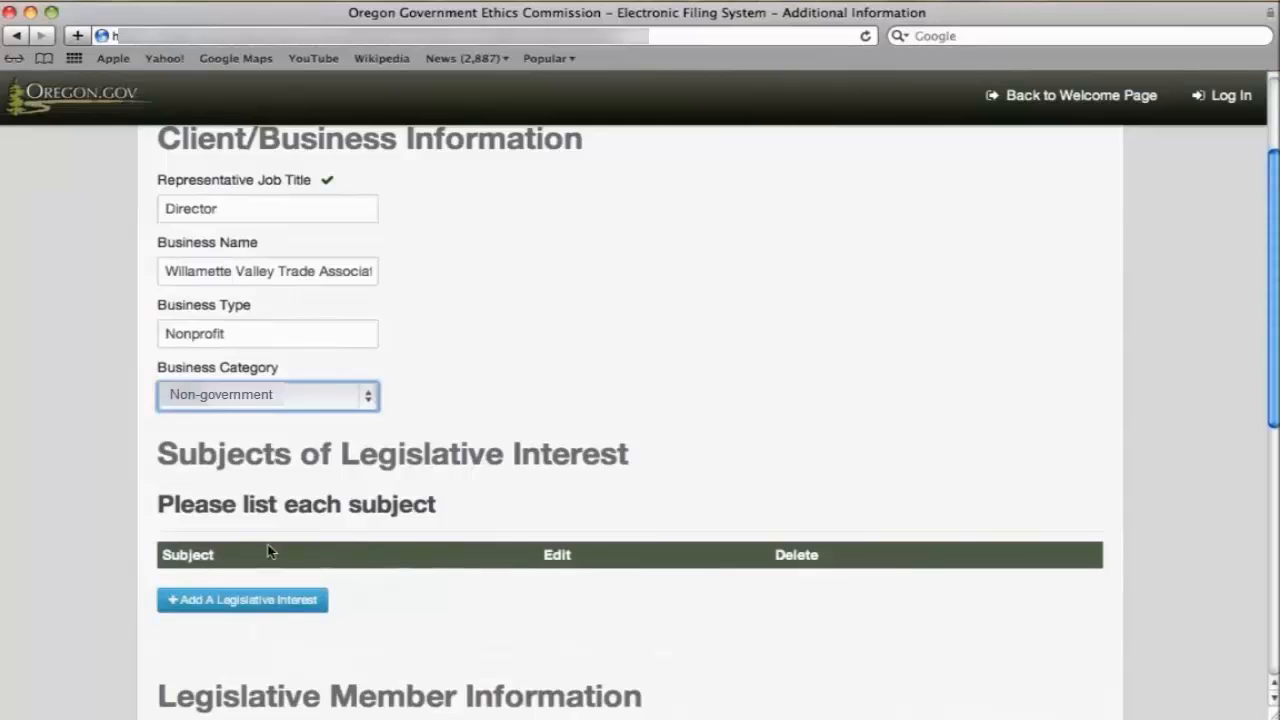
# Save 'small business' as a legislative interest subject and continue to Verify Registration.
pyautogui.click(262, 606)
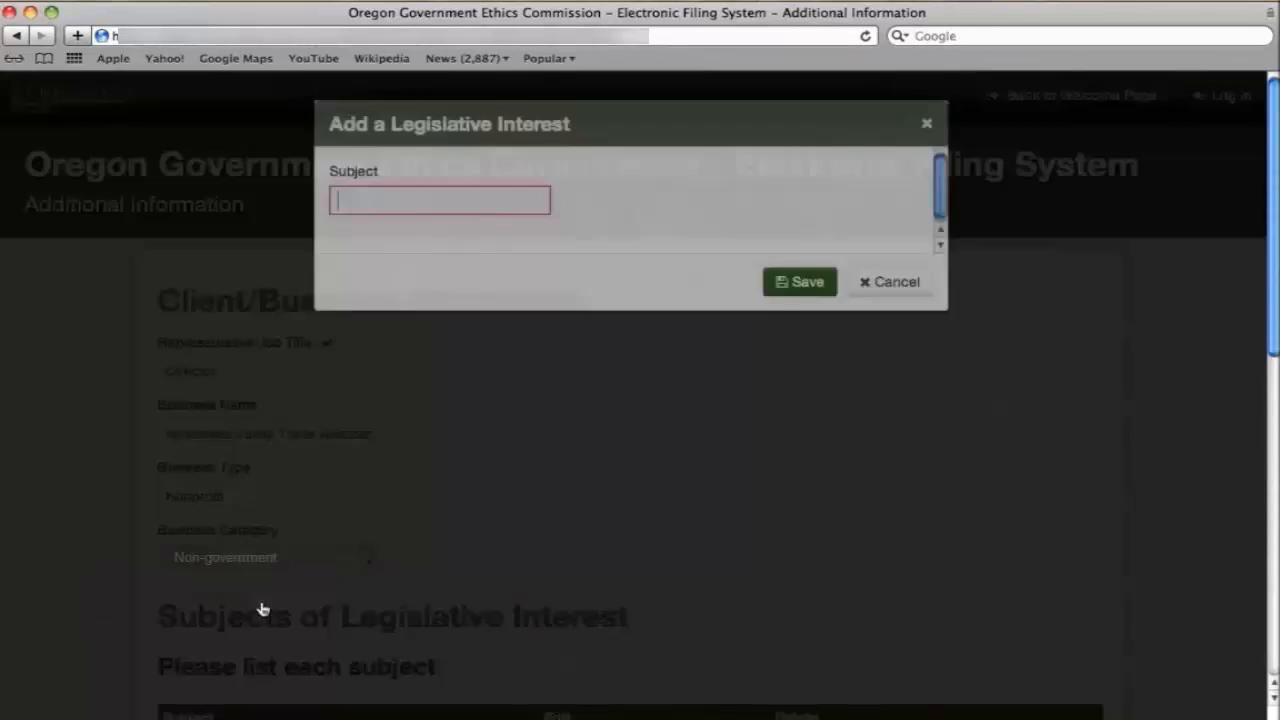
pyautogui.write('small')
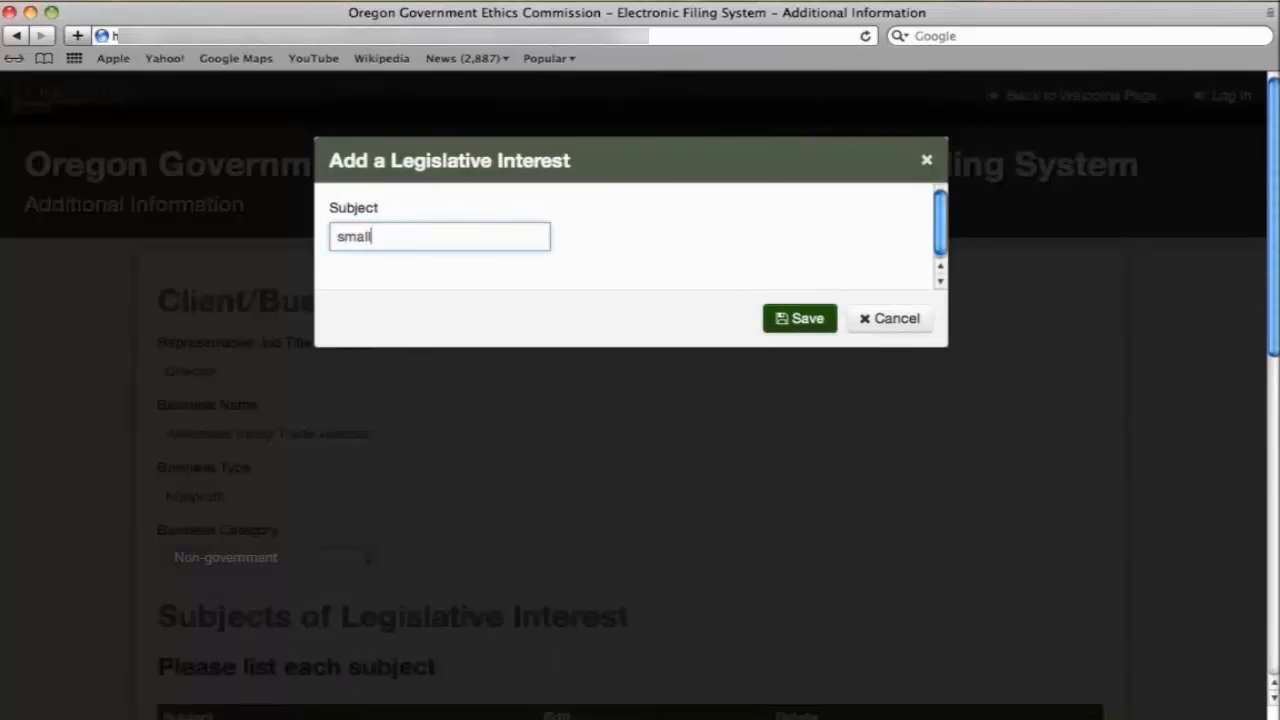
pyautogui.write(' business')
pyautogui.click(801, 320)
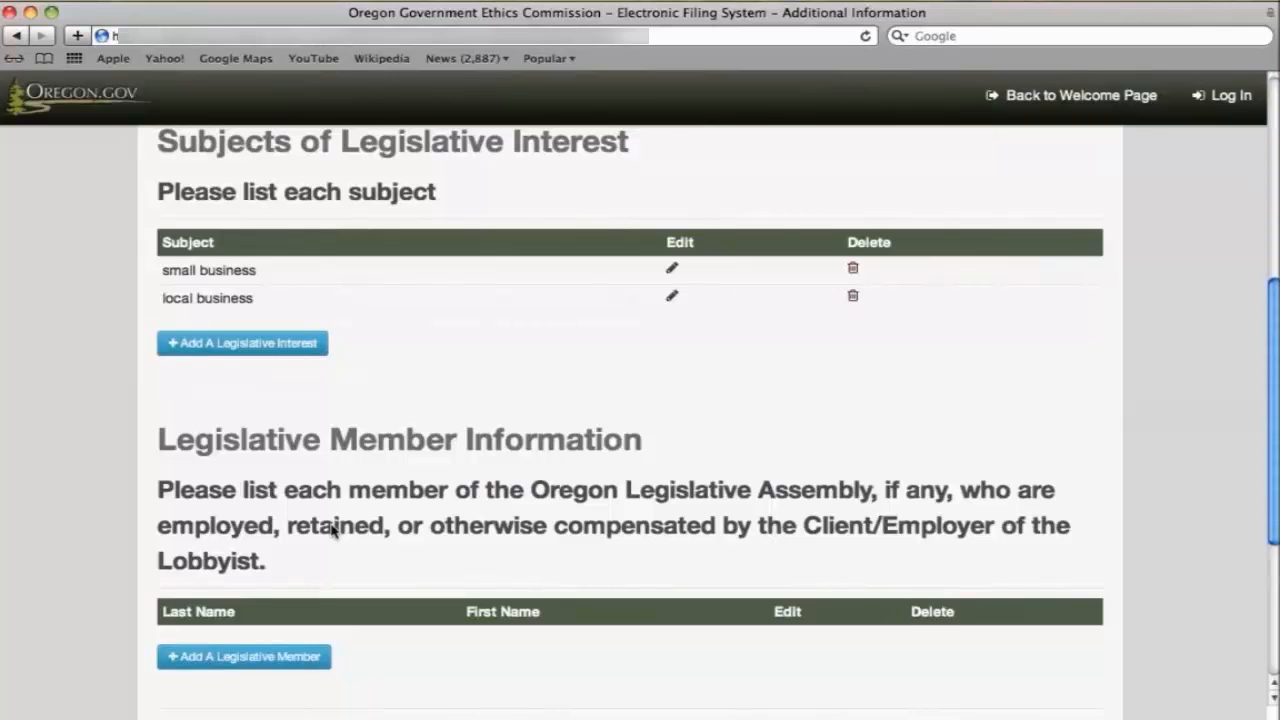
pyautogui.scroll(-3, 333, 530)
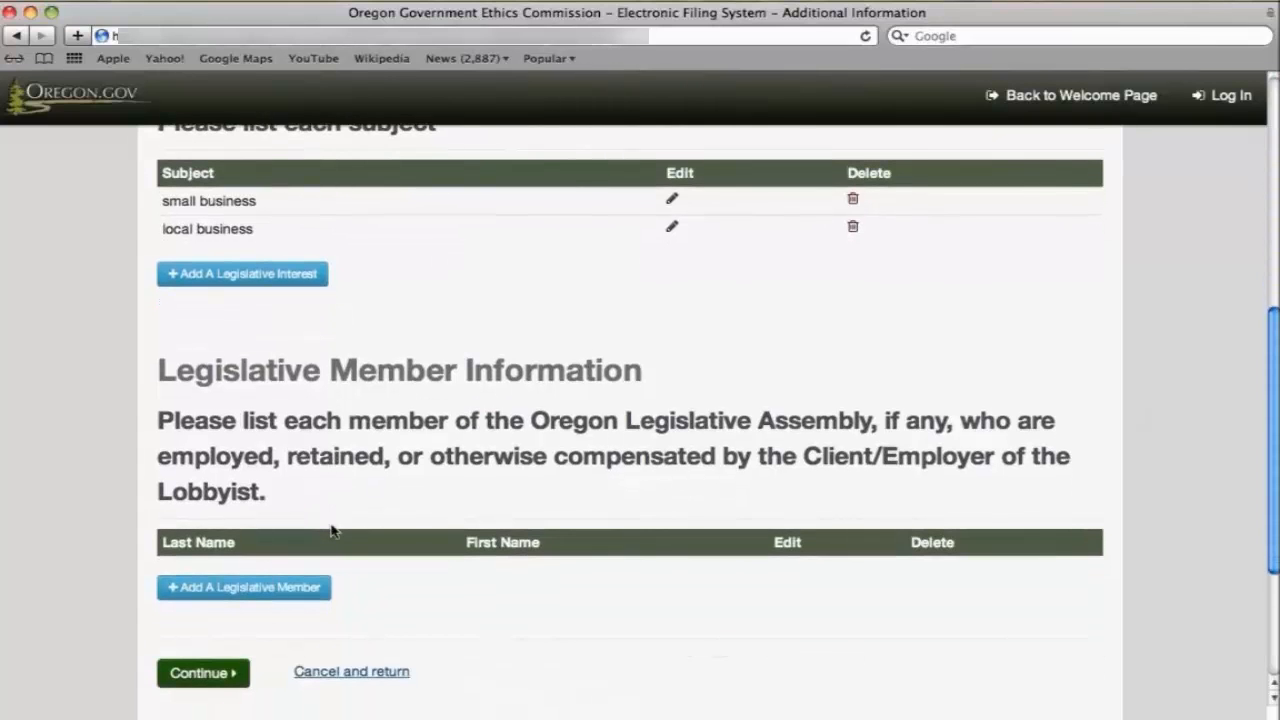
pyautogui.scroll(-2, 333, 530)
pyautogui.scroll(-1, 333, 530)
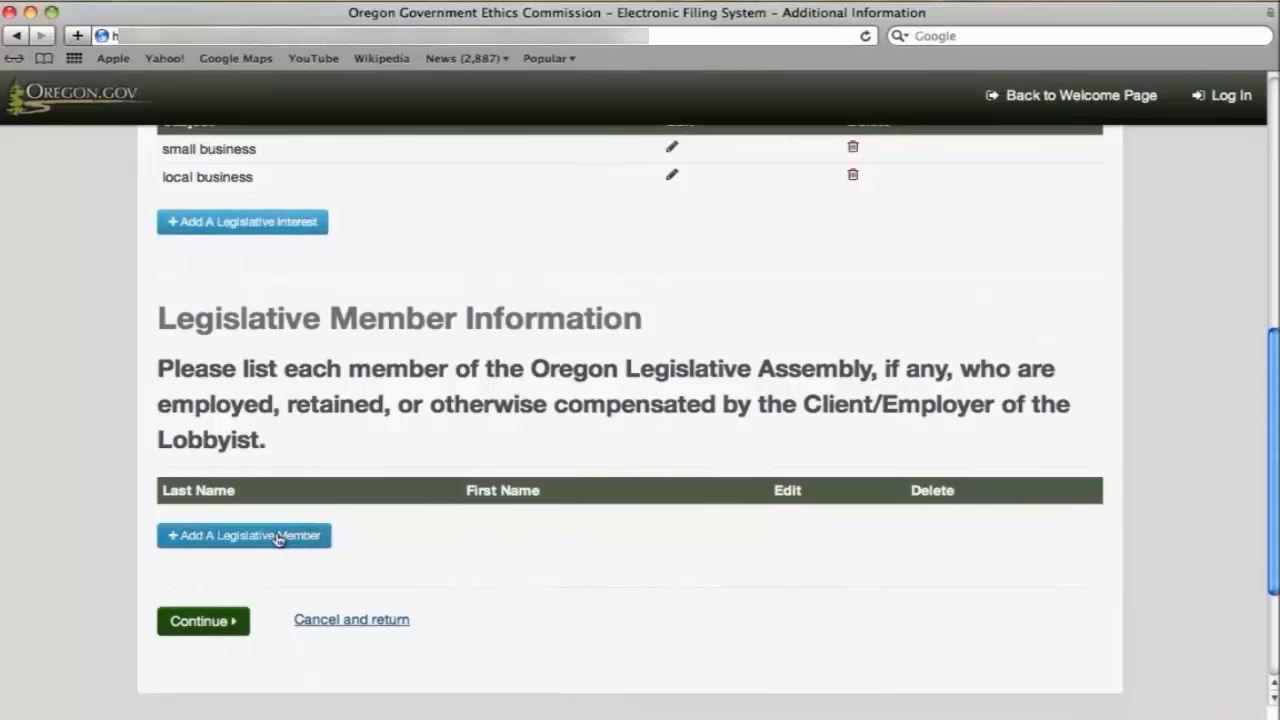
pyautogui.click(218, 621)
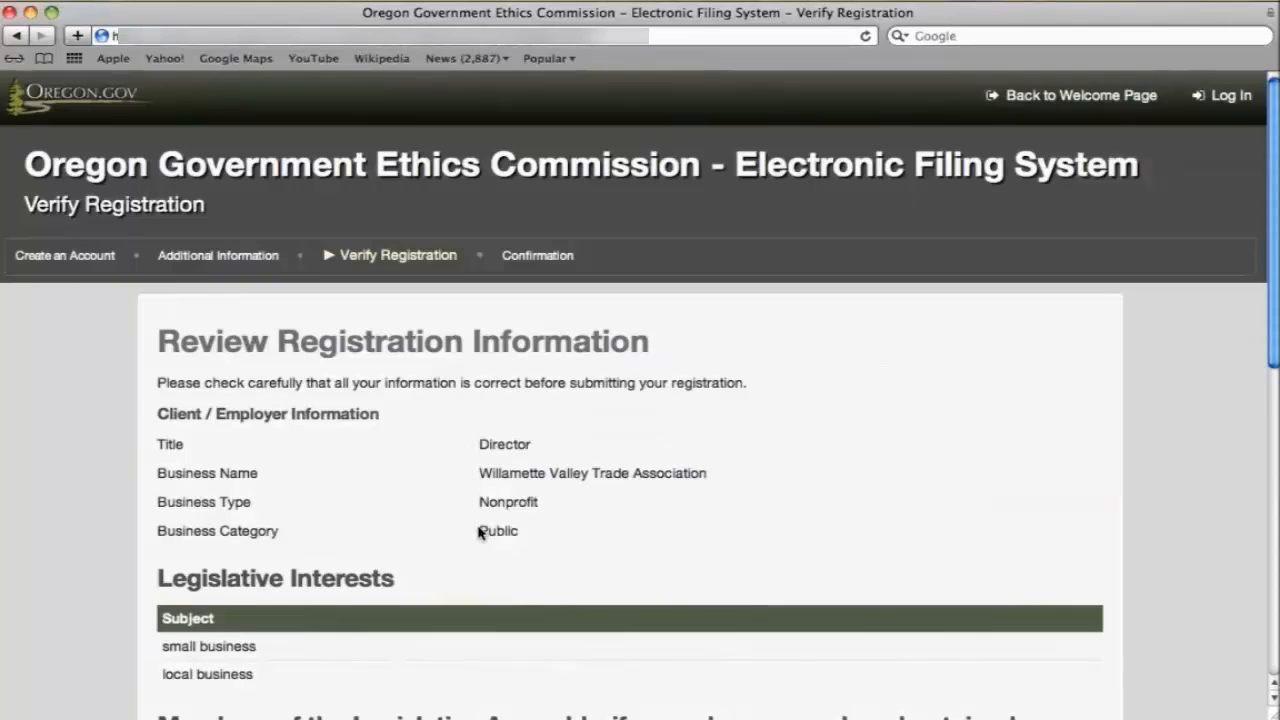
# Enter the representative's electronic signature, tick Confirmed and submit the registration.
pyautogui.scroll(-3, 478, 530)
pyautogui.scroll(-10, 478, 532)
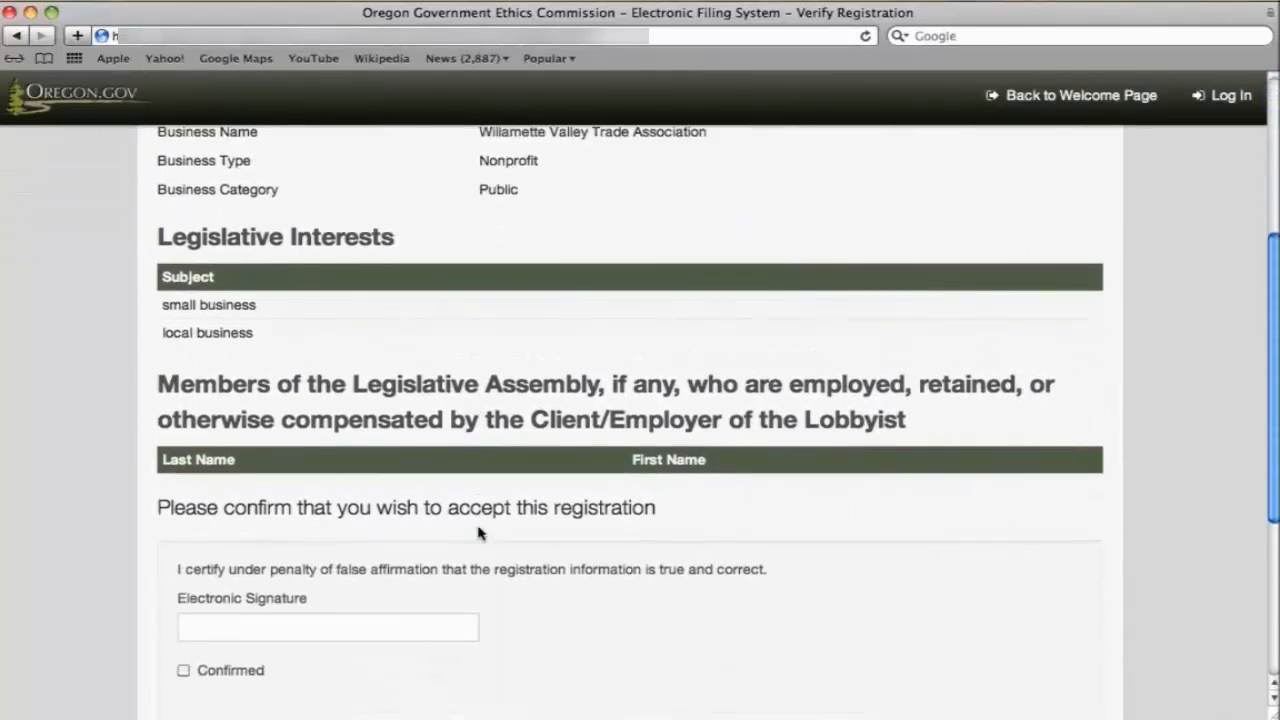
pyautogui.click(443, 526)
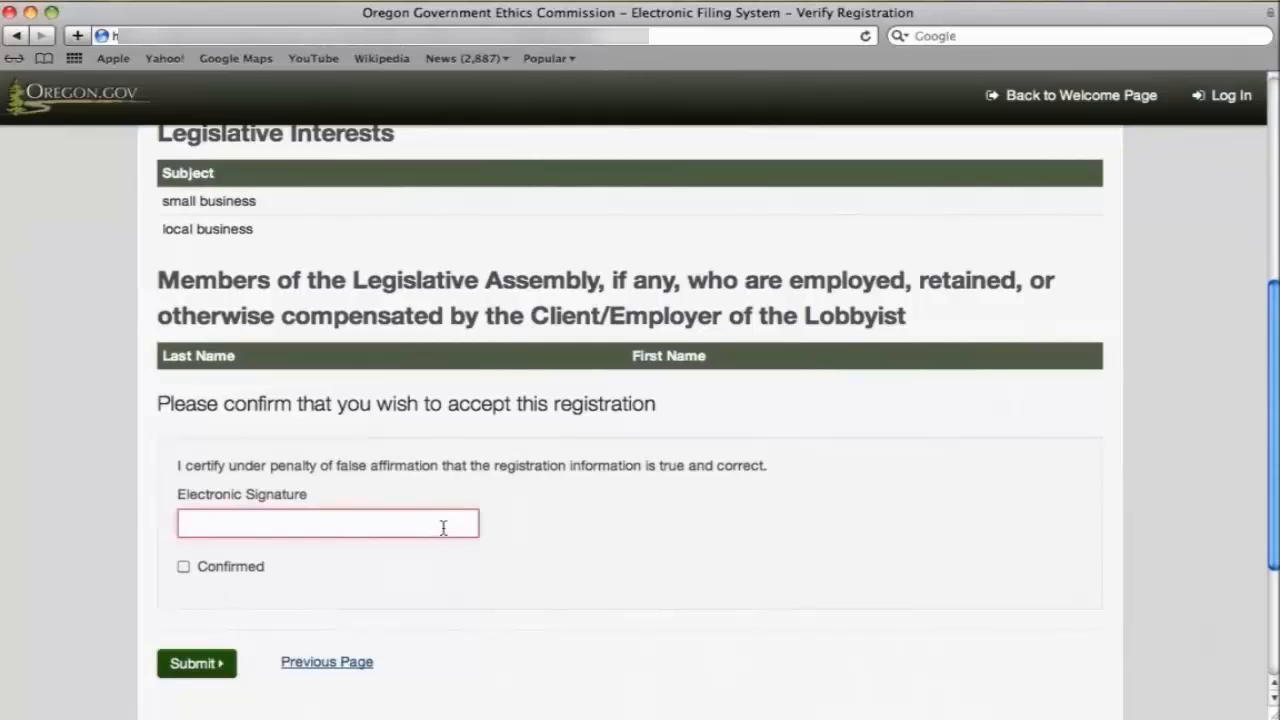
pyautogui.write('John Doe')
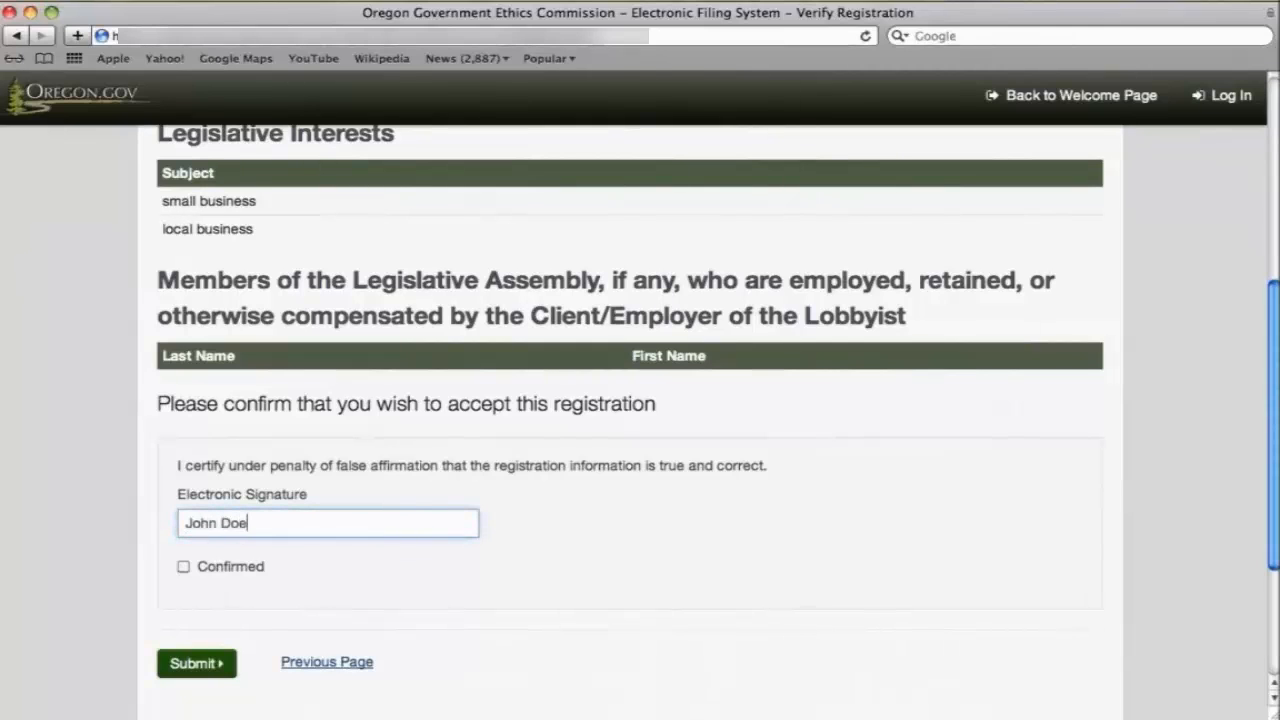
pyautogui.click(184, 568)
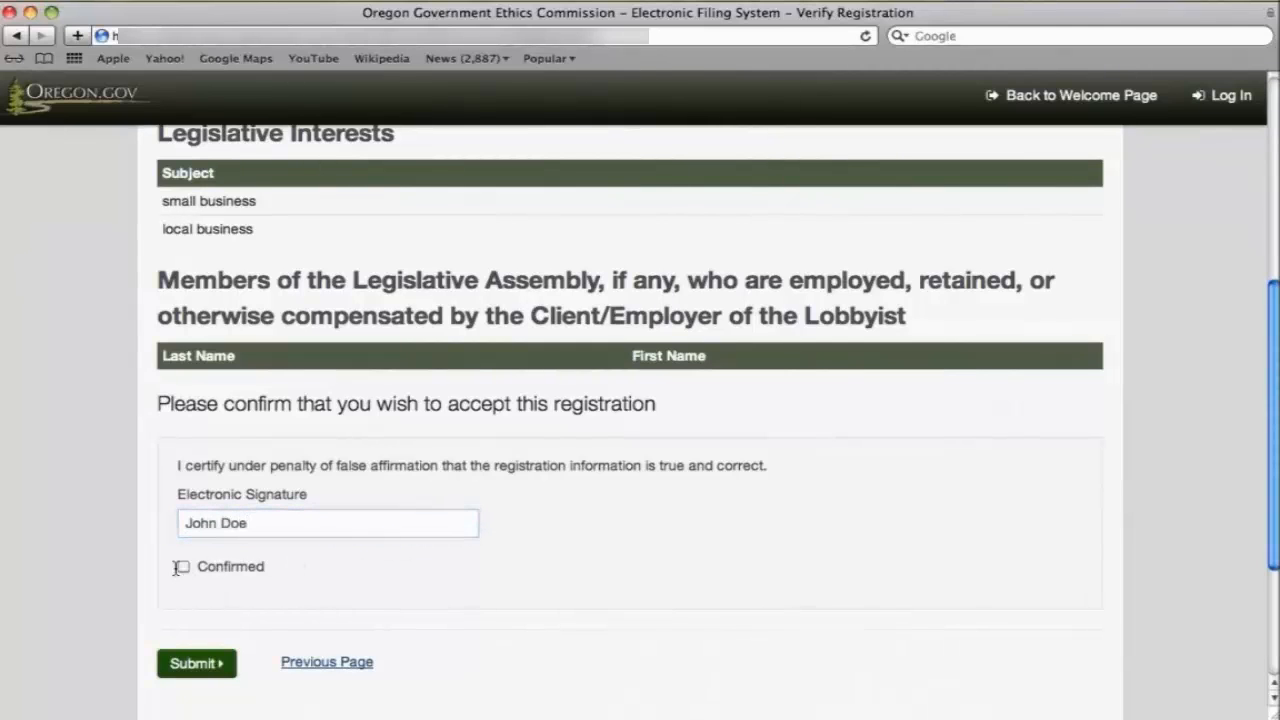
pyautogui.click(185, 569)
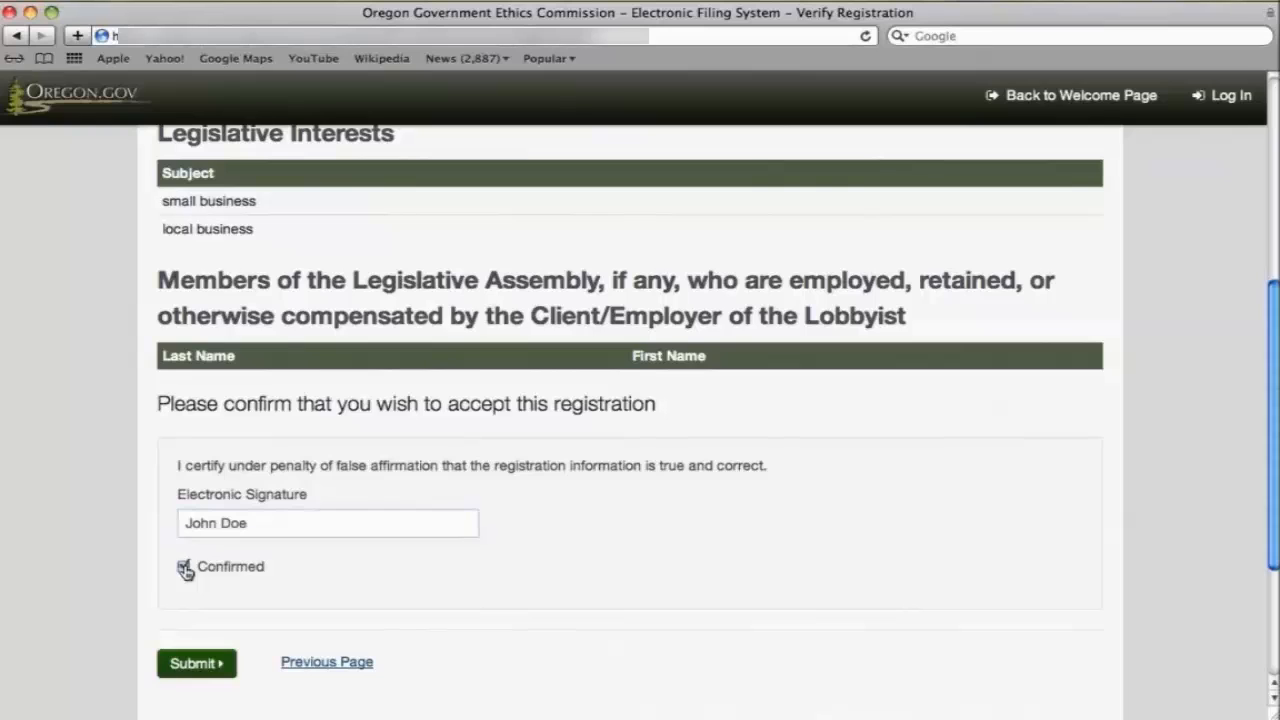
pyautogui.click(200, 664)
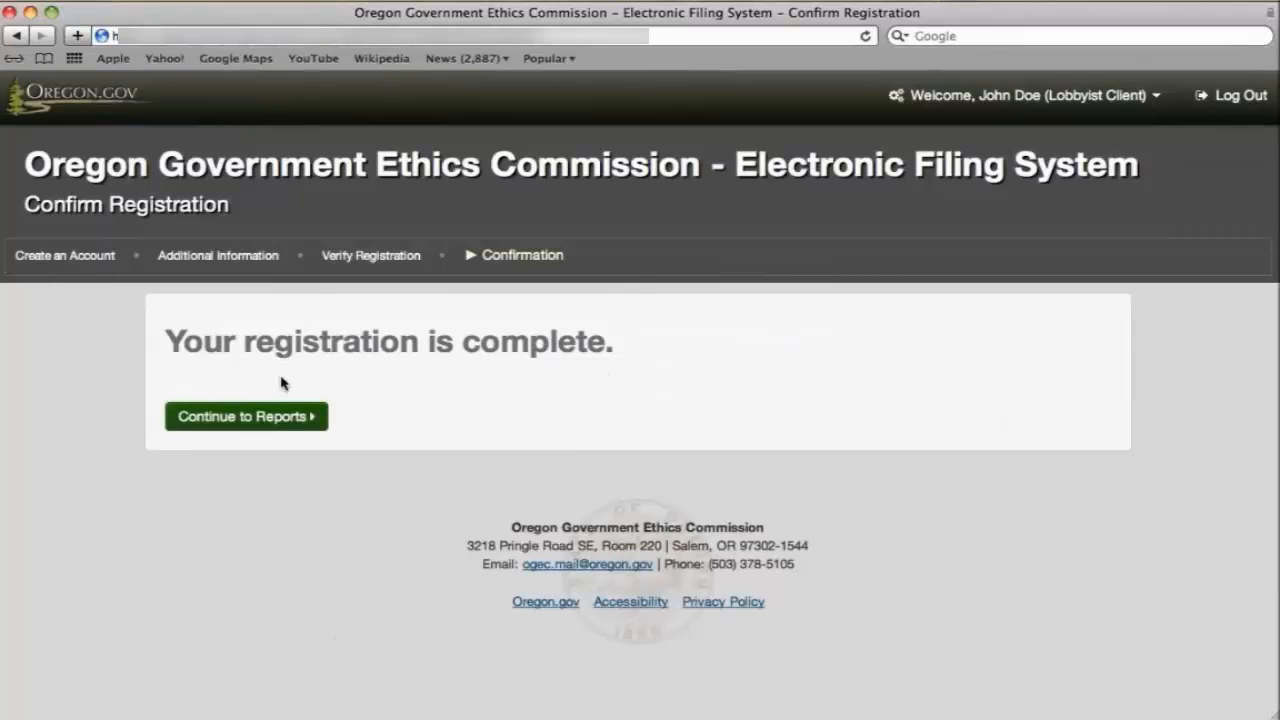
# Continue to the client dashboard and view the Active 2014-2015 lobbyist registration under Registrations.
pyautogui.click(278, 418)
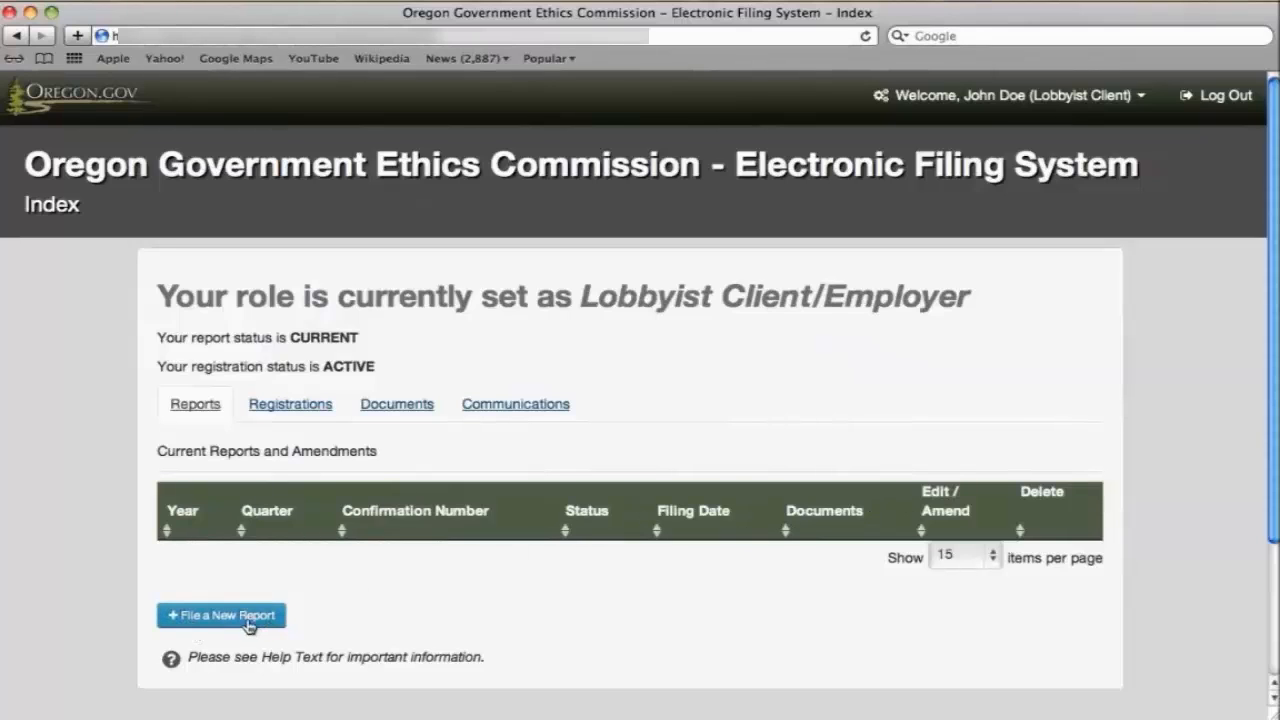
pyautogui.click(283, 407)
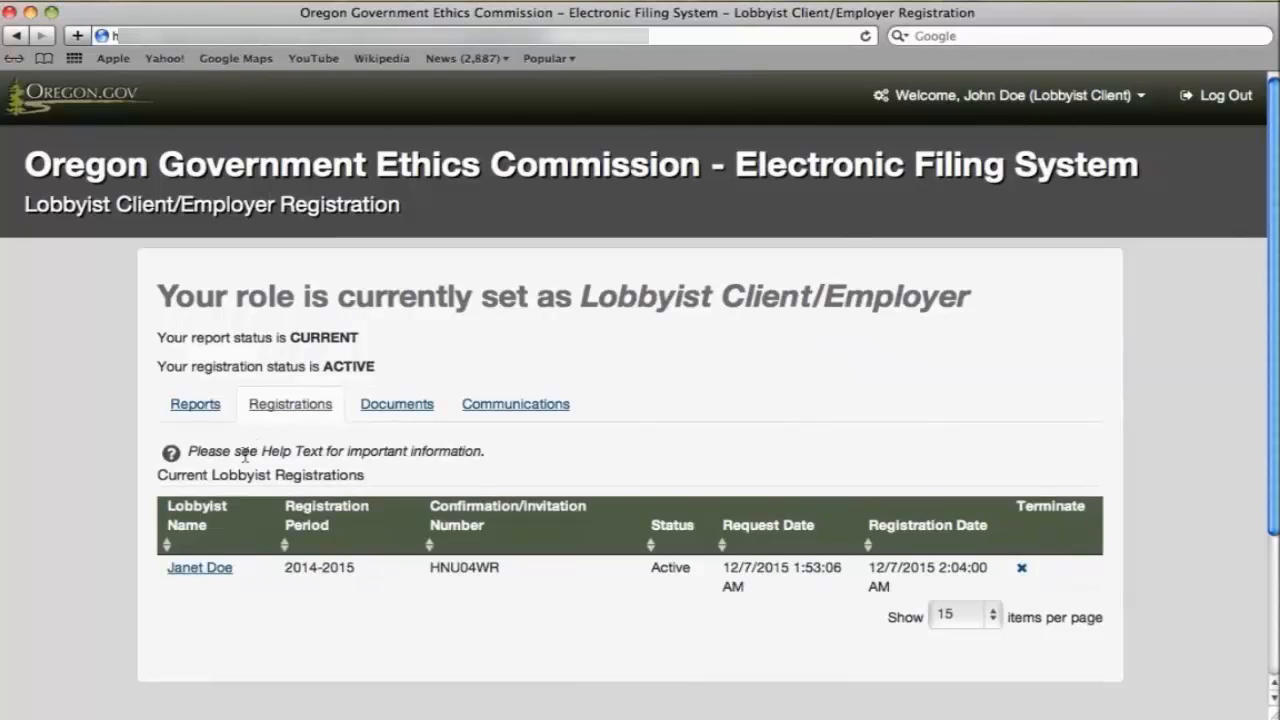
pyautogui.click(166, 459)
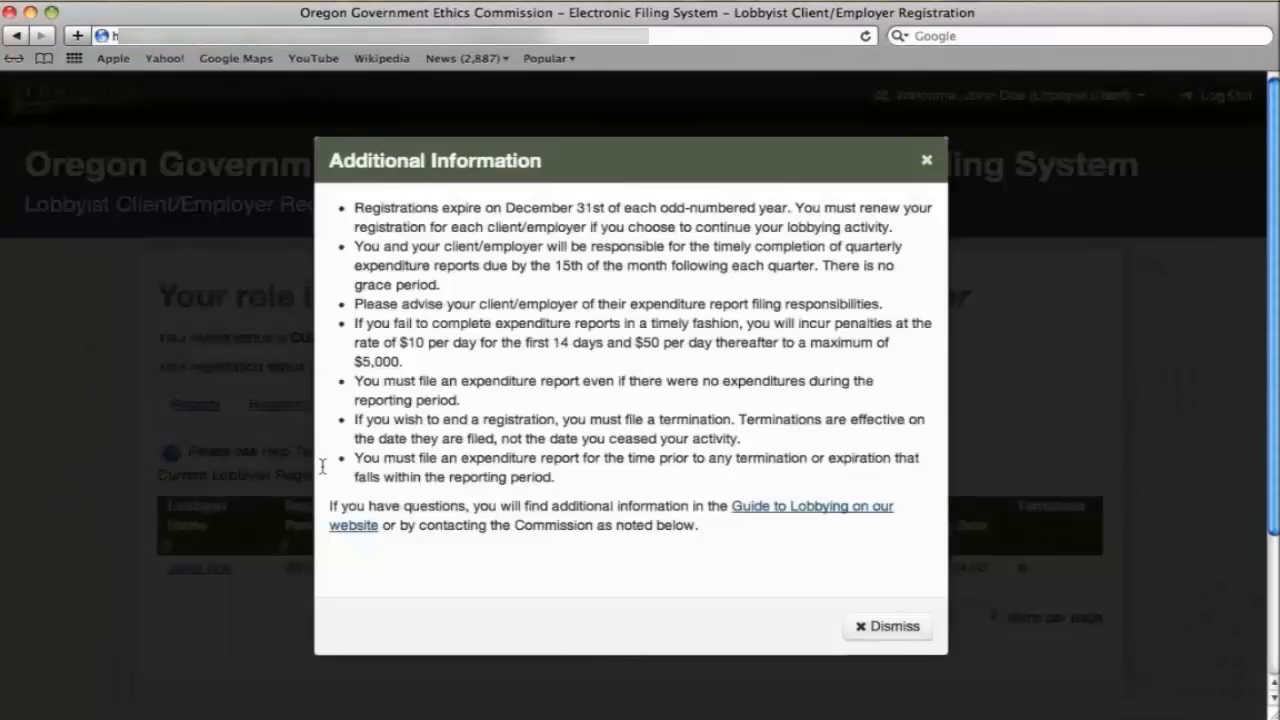
pyautogui.click(858, 626)
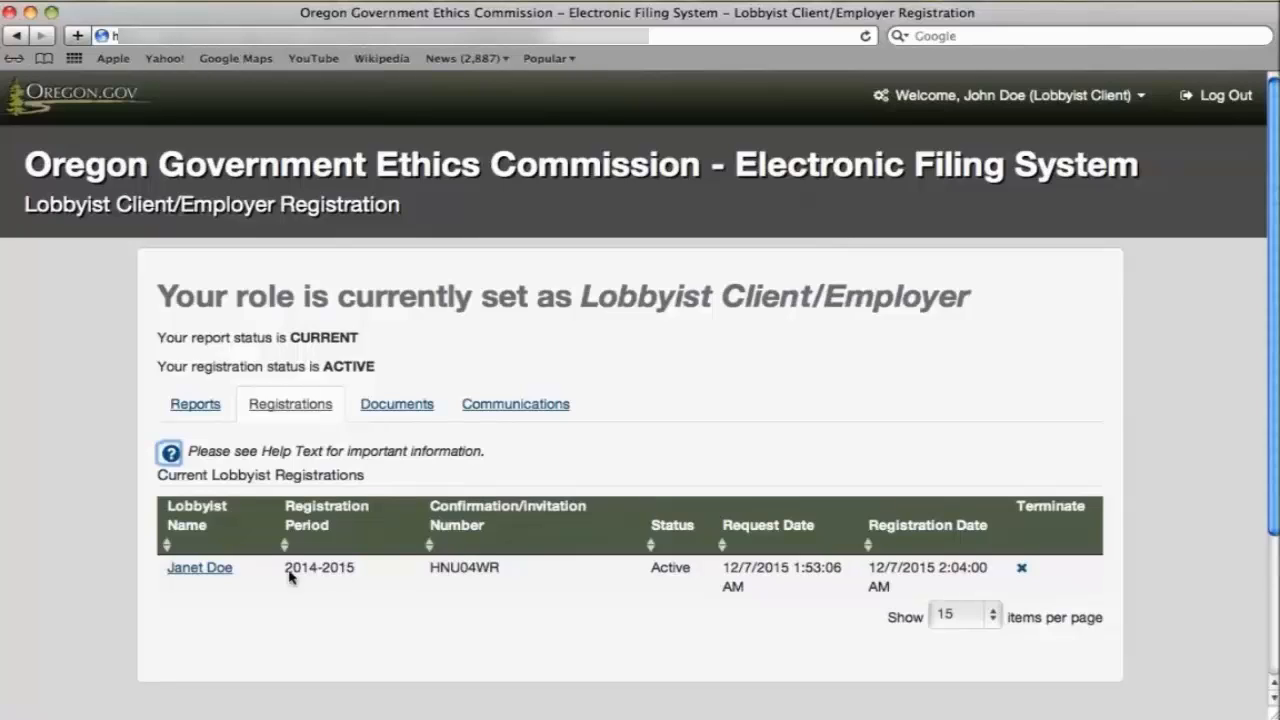
pyautogui.click(217, 572)
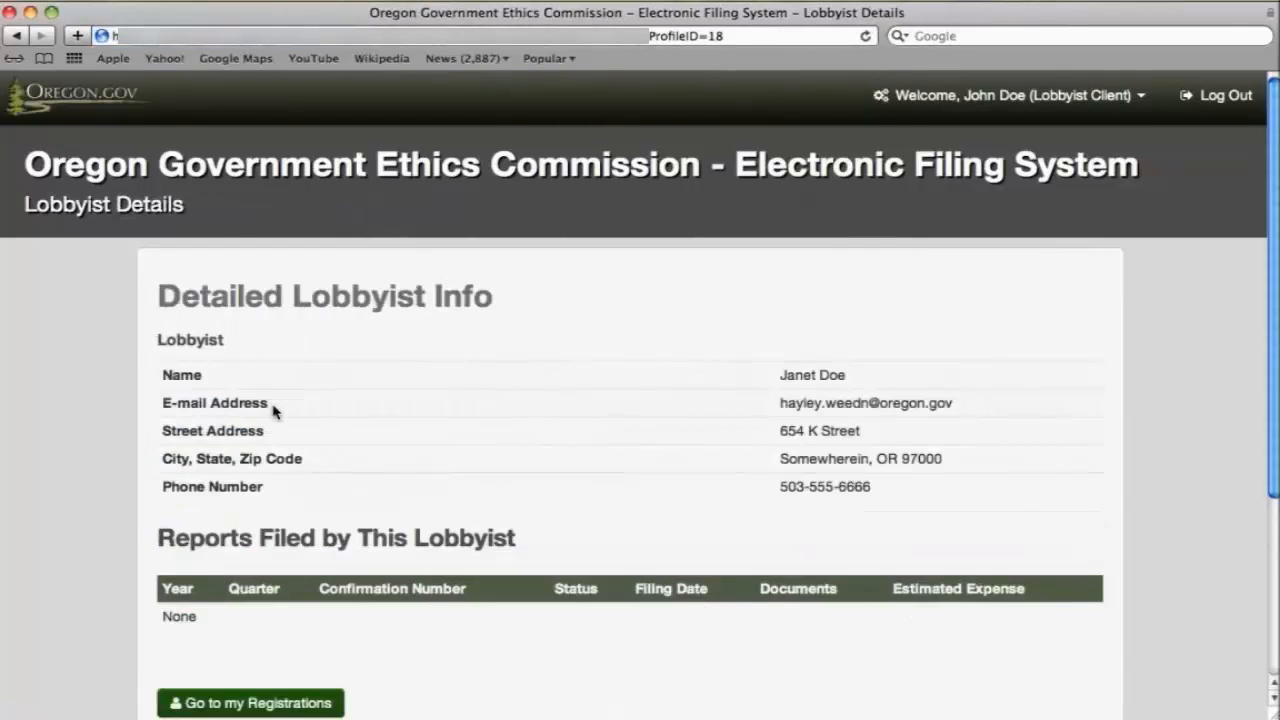
pyautogui.scroll(-3, 272, 480)
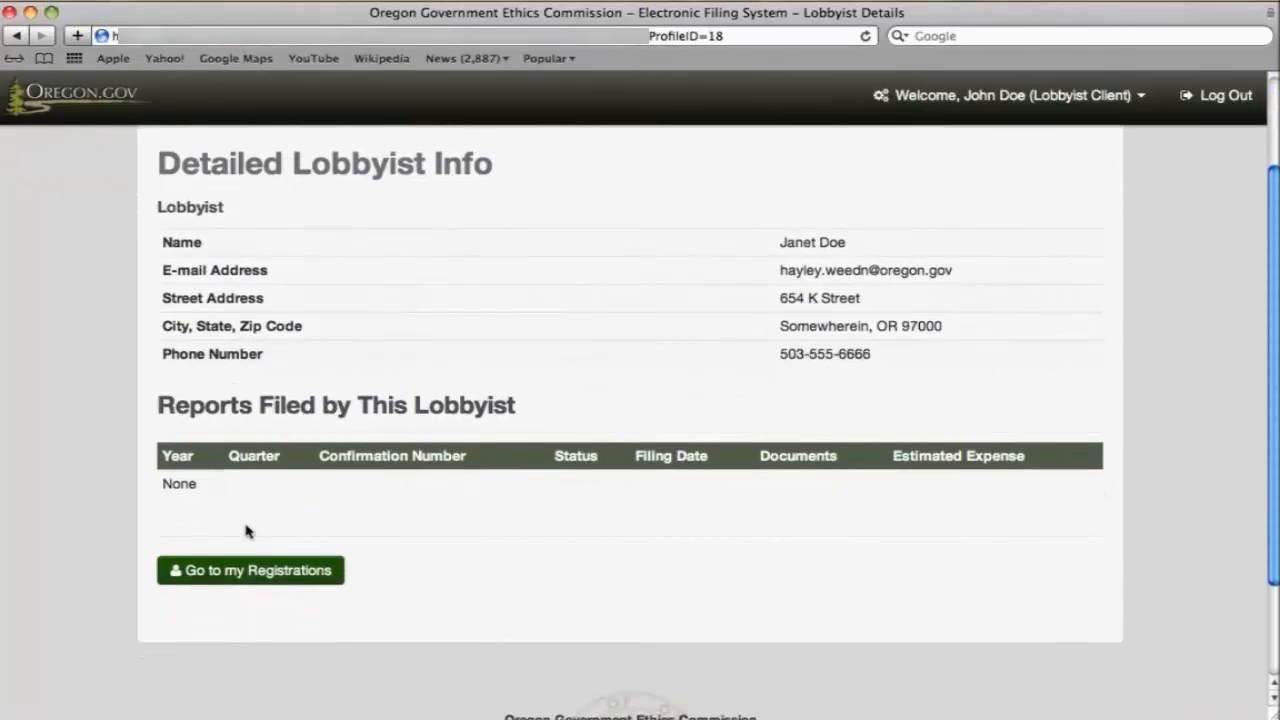
pyautogui.click(256, 577)
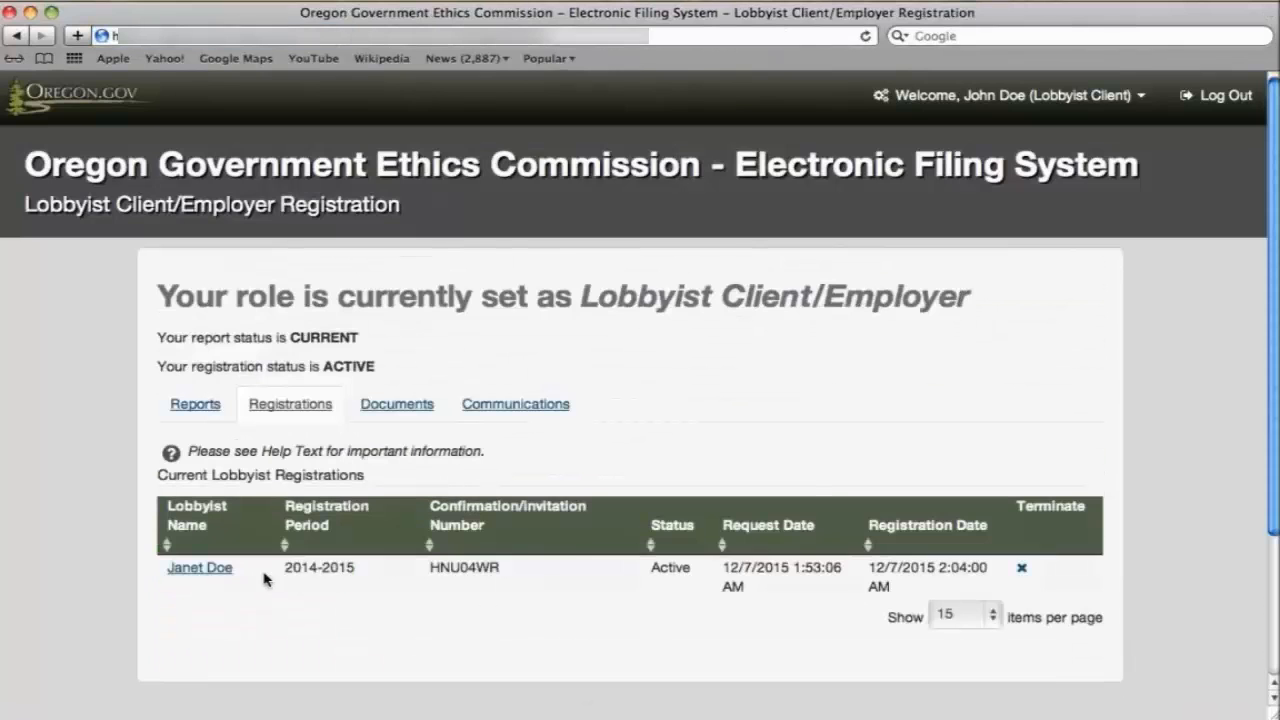
# Review the Documents and Communications tabs, return to Account Home, then log out.
pyautogui.click(406, 410)
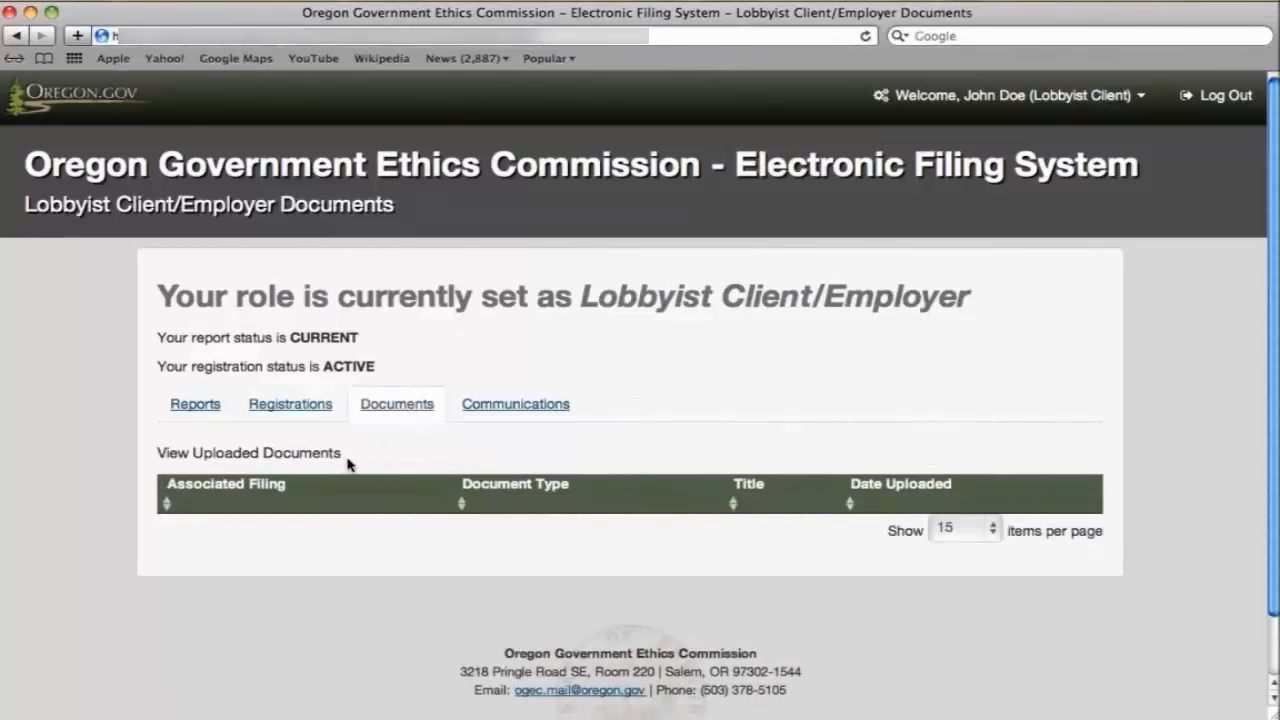
pyautogui.click(527, 410)
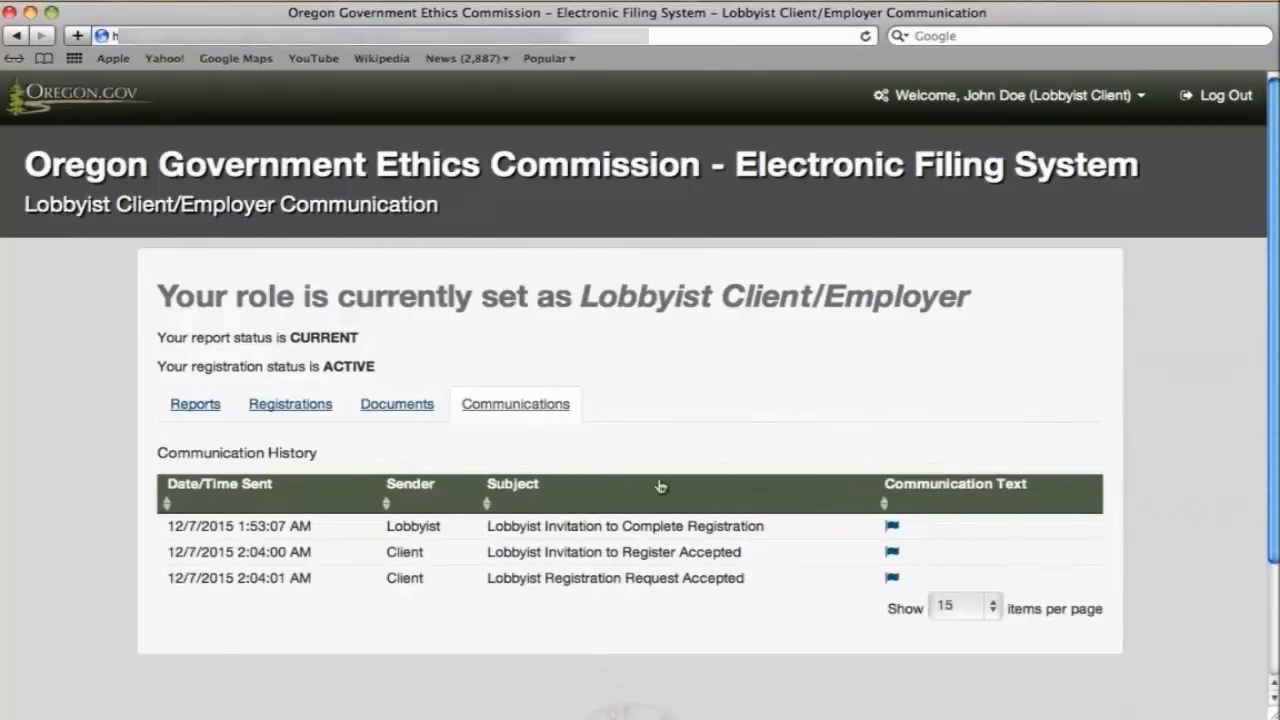
pyautogui.click(1008, 99)
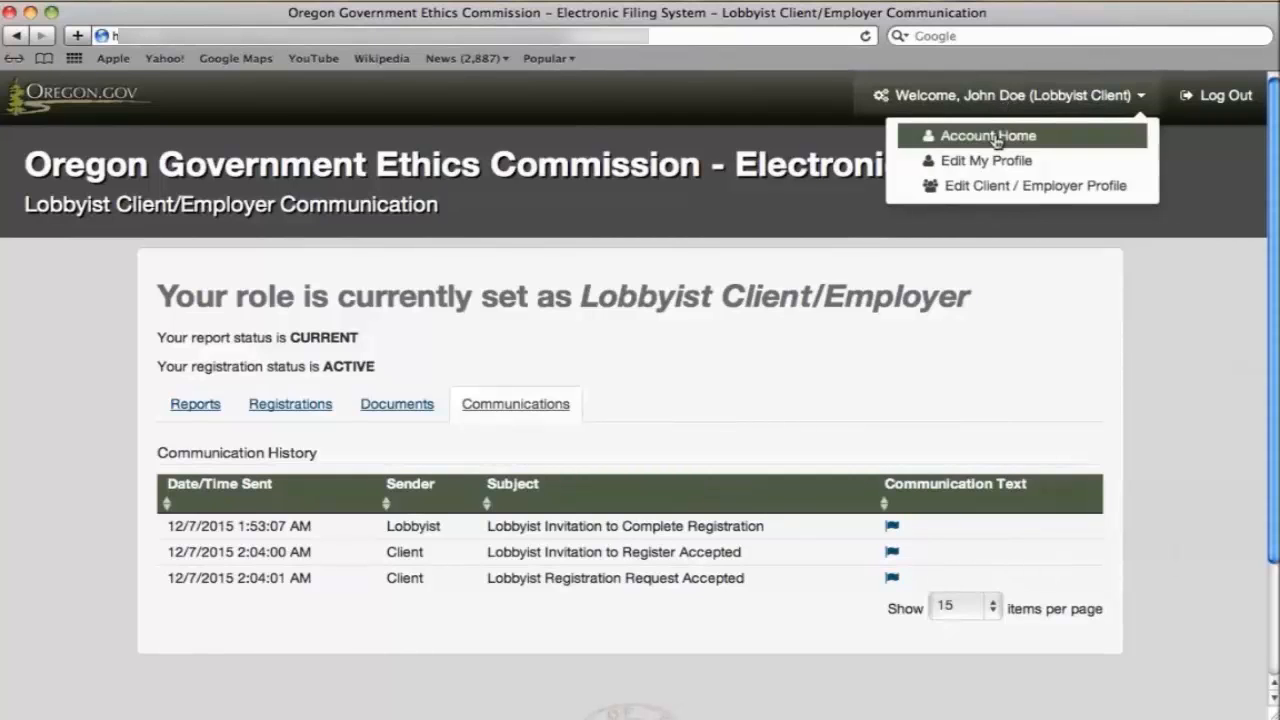
pyautogui.click(995, 134)
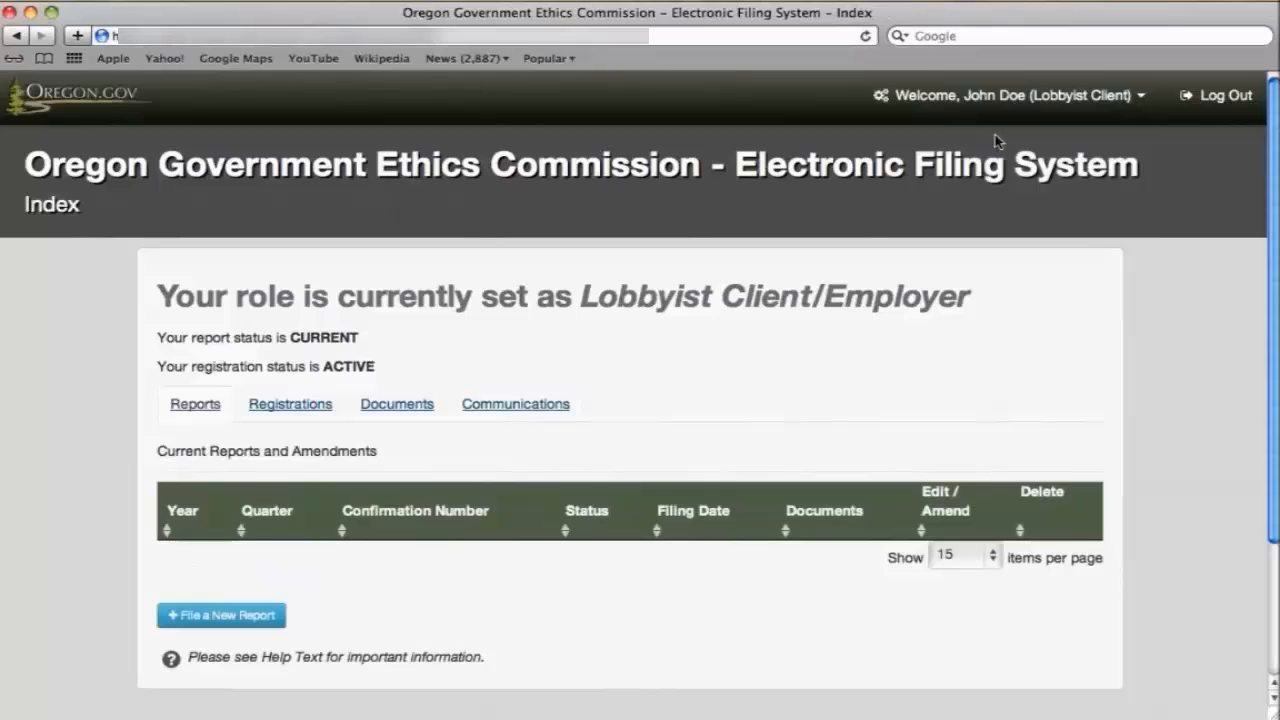
pyautogui.click(1001, 96)
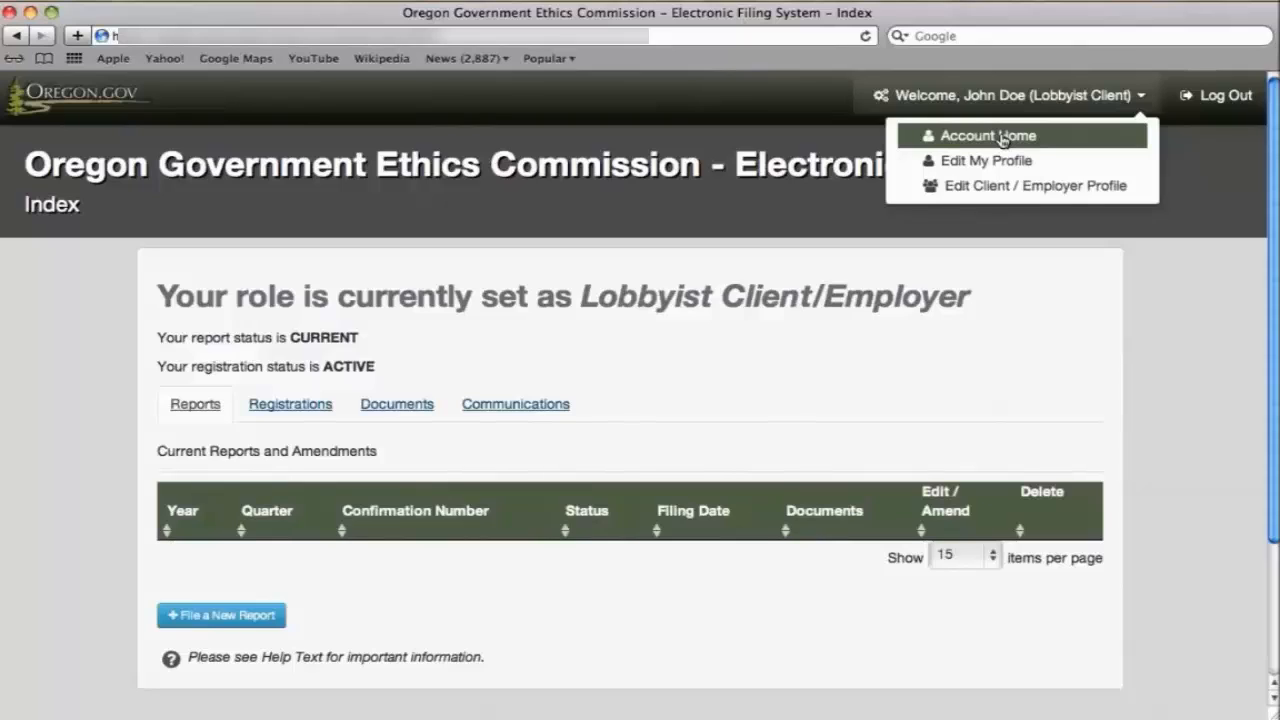
pyautogui.click(1203, 97)
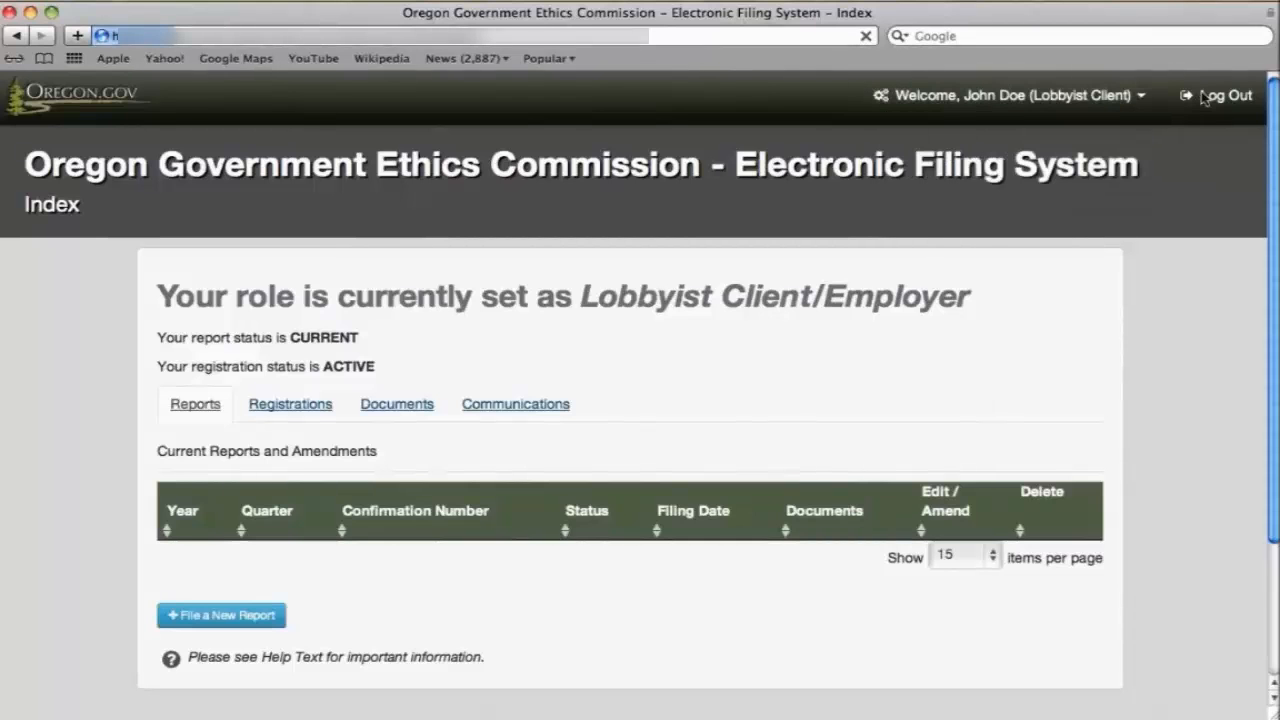